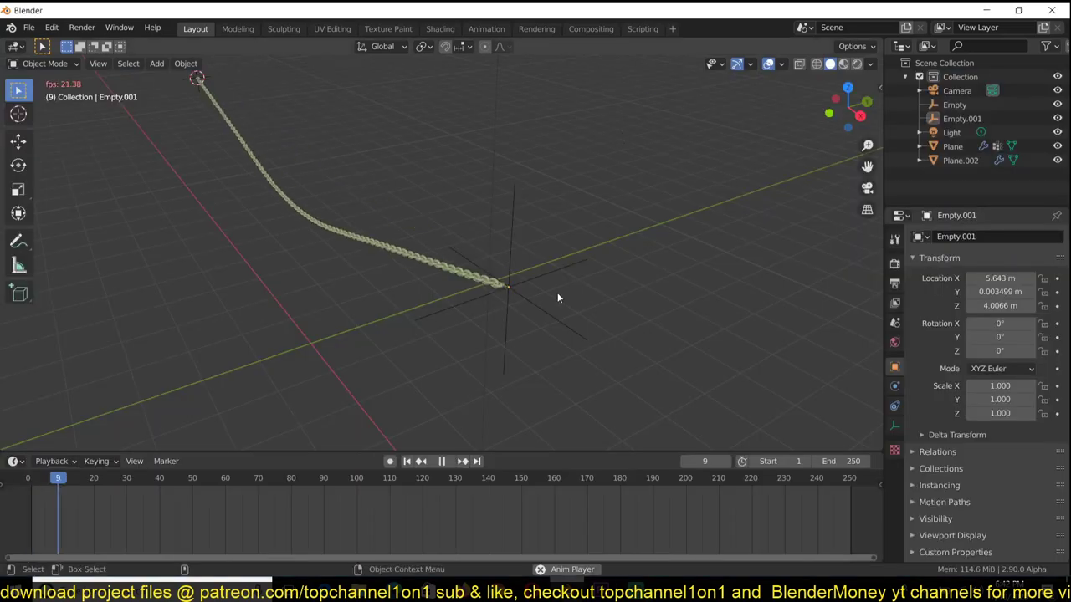
- Preview the hanging chain's motion by temporarily moving Empty.001 during playback, then cancel the move and stop playback
{"action": "left_click", "coordinate": [505, 265]}
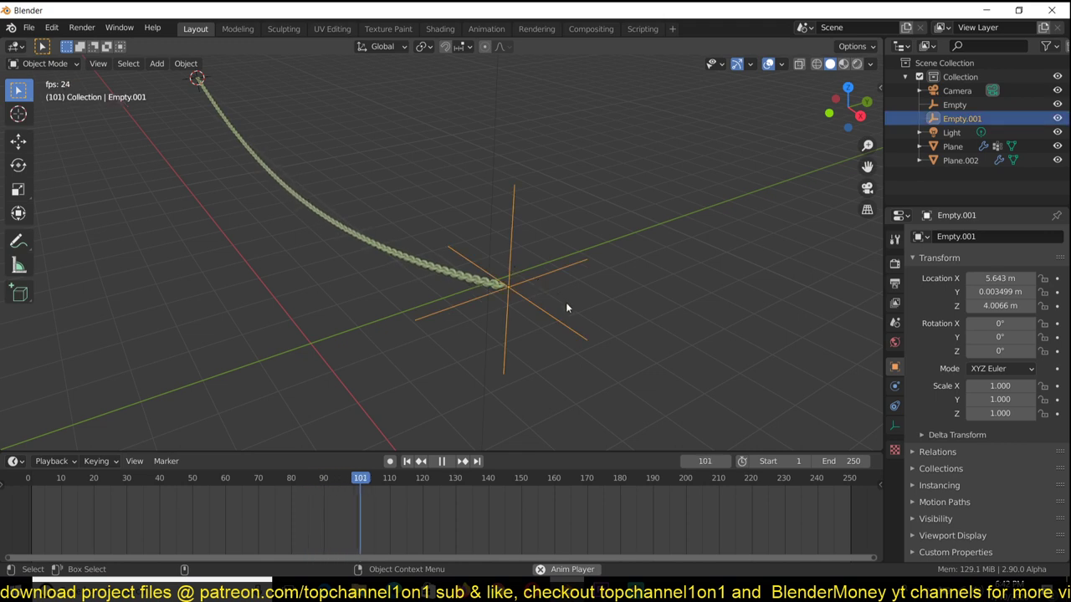
{"action": "key", "text": "g"}
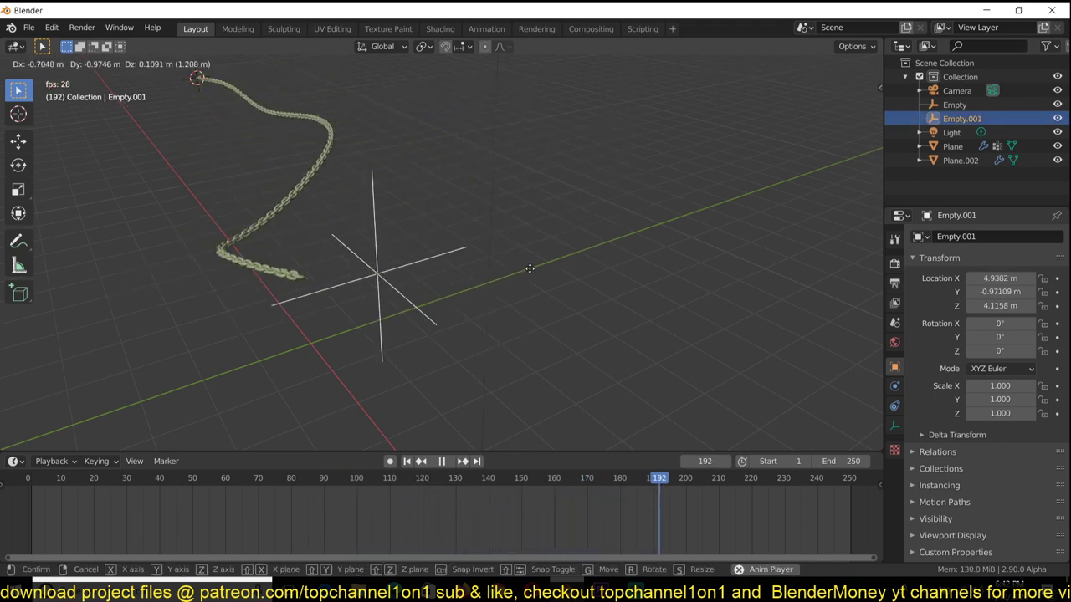
{"action": "right_click", "coordinate": [463, 276]}
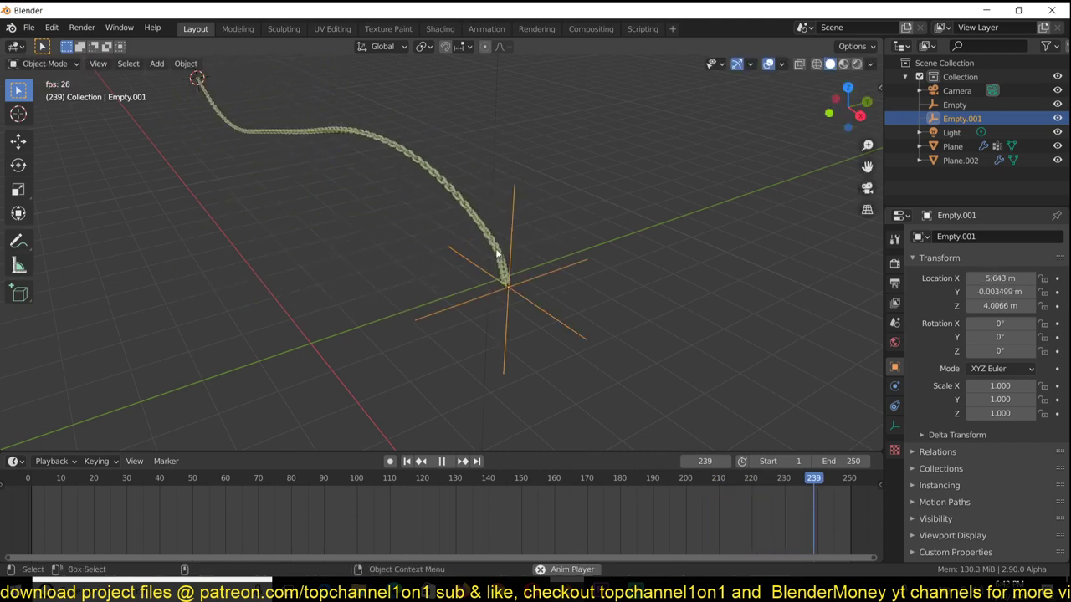
{"action": "scroll", "coordinate": [442, 262], "scroll_direction": "down", "scroll_amount": 3}
{"action": "middle_click_drag", "start_coordinate": [440, 262], "coordinate": [424, 234], "text": "shift"}
{"action": "scroll", "coordinate": [621, 224], "scroll_direction": "up", "scroll_amount": 1}
{"action": "key", "text": "space"}
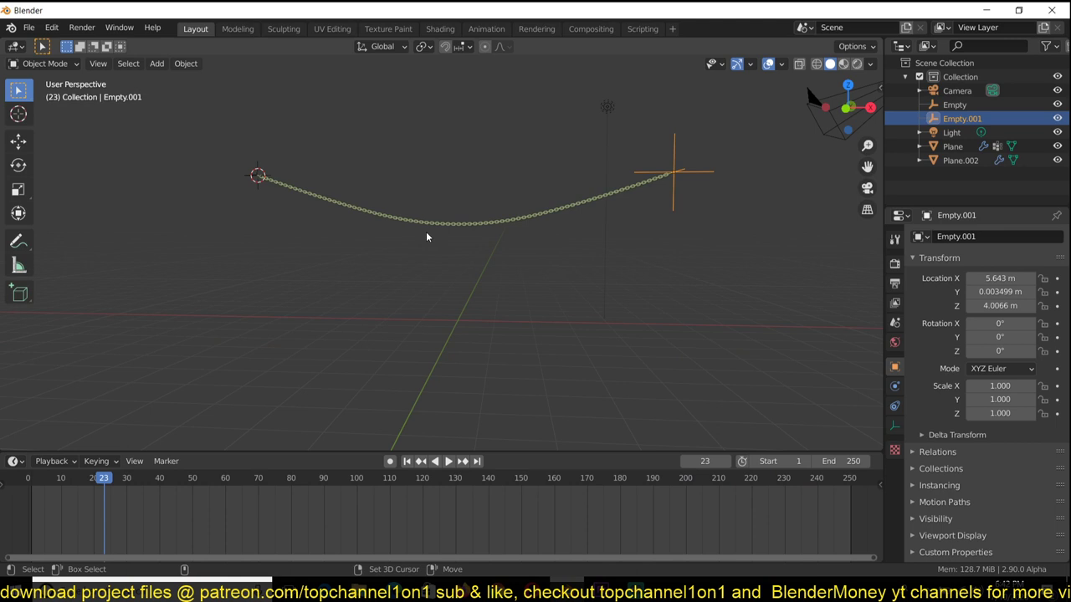
- Add a monkey mesh and scale it down to about 0.44
{"action": "key", "text": "shift+a"}
{"action": "mouse_move", "coordinate": [445, 94]}
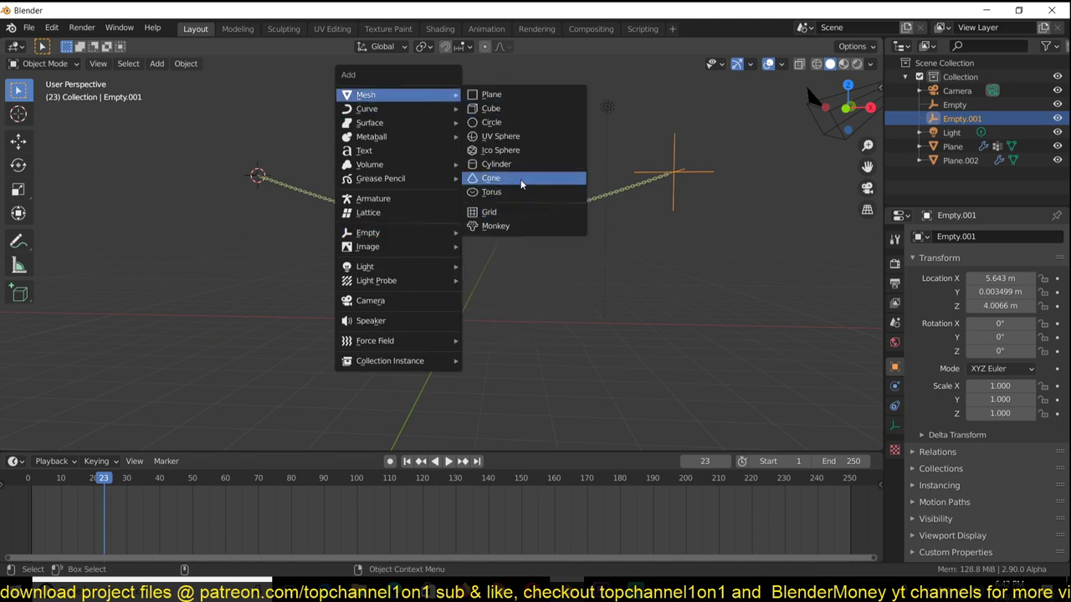
{"action": "left_click", "coordinate": [515, 231]}
{"action": "key", "text": "s"}
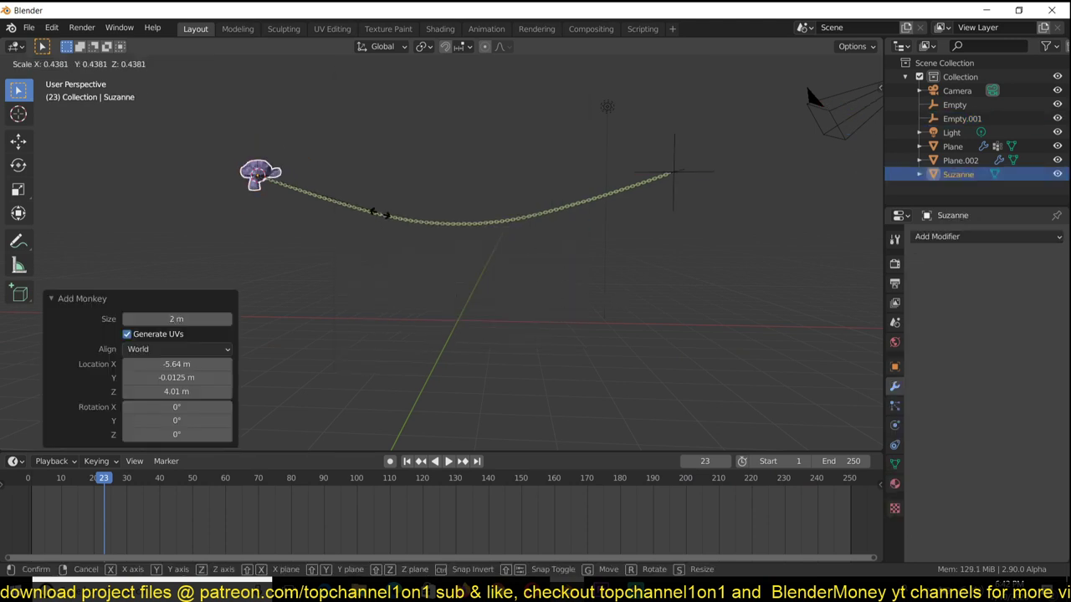
{"action": "left_click", "coordinate": [478, 253]}
- Move the monkey just above the middle of the chain and enable Collision physics on it
{"action": "key", "text": "g"}
{"action": "left_click", "coordinate": [567, 256]}
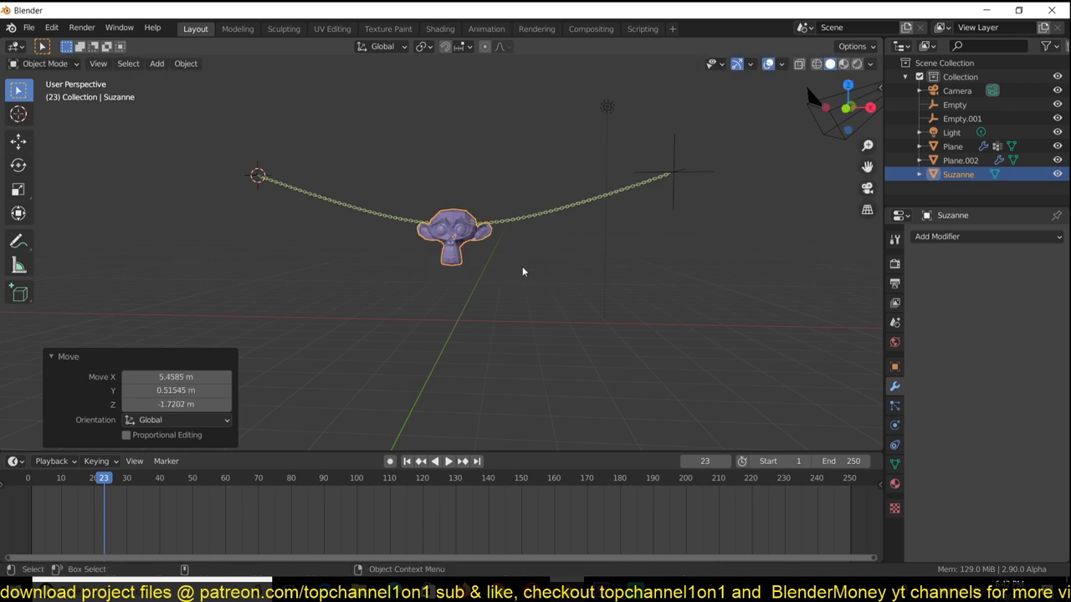
{"action": "key", "text": "KP_1"}
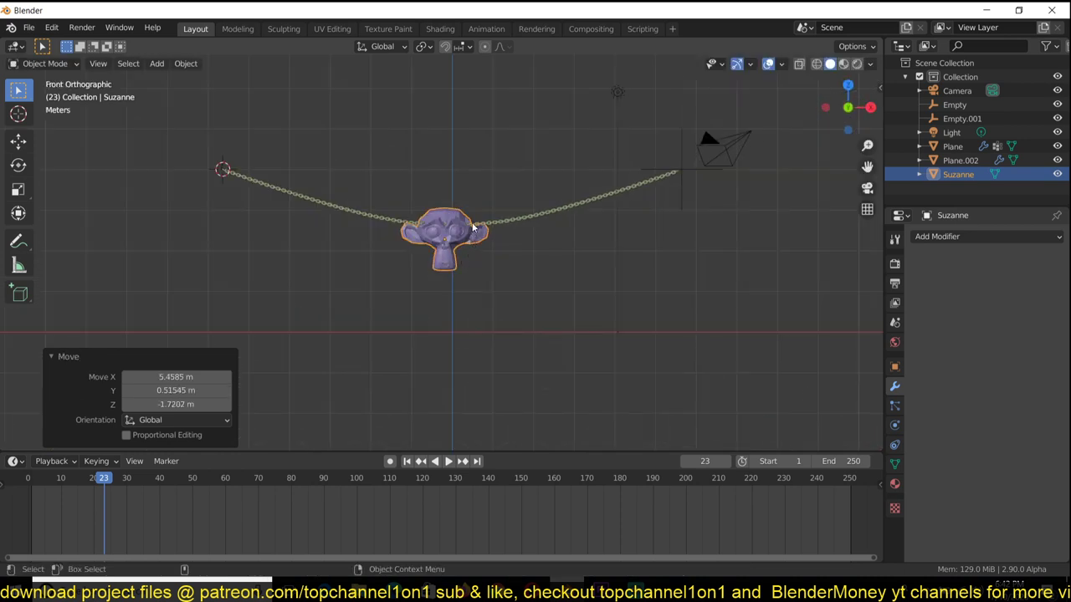
{"action": "key", "text": "g"}
{"action": "left_click", "coordinate": [473, 161]}
{"action": "left_click", "coordinate": [894, 424]}
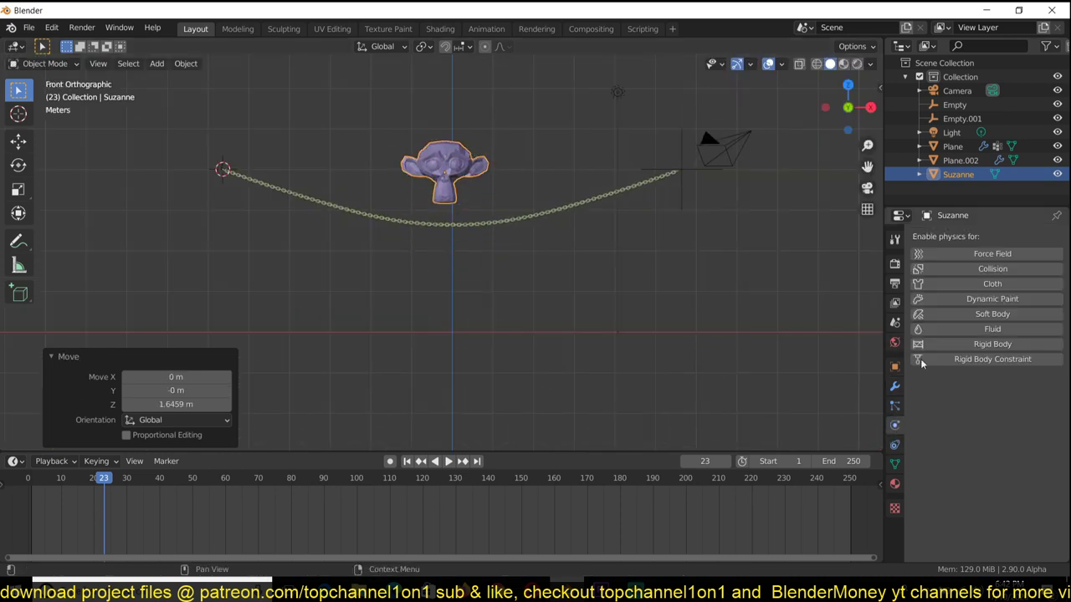
{"action": "left_click", "coordinate": [992, 268]}
- Test the chain's collision with the monkey by moving Empty.001 during playback, then return to frame 0
{"action": "middle_click_drag", "start_coordinate": [769, 255], "coordinate": [680, 304]}
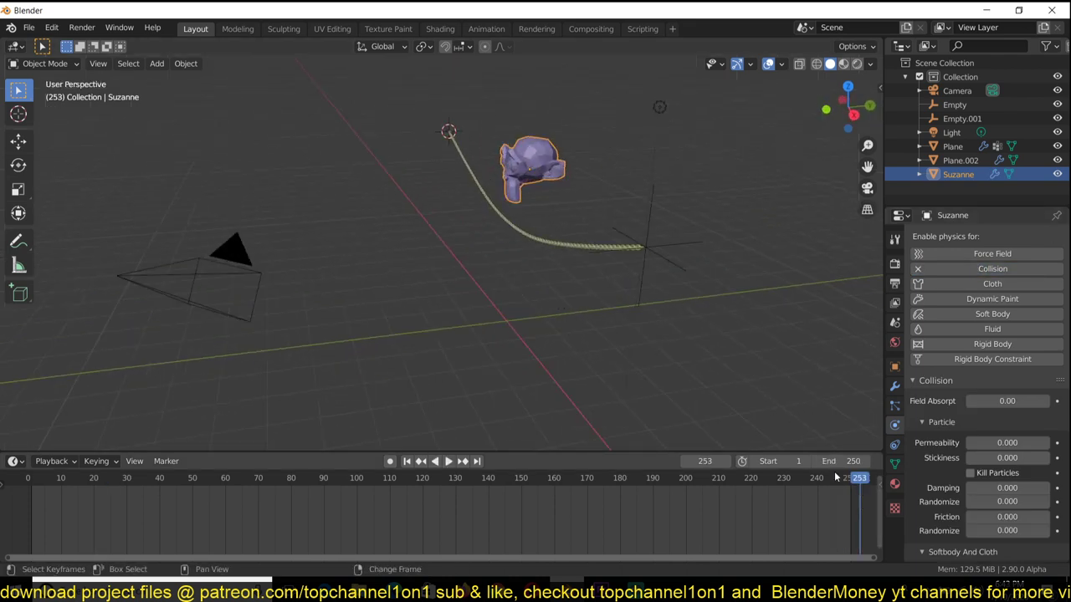
{"action": "key", "text": "space"}
{"action": "left_click", "coordinate": [676, 258]}
{"action": "key", "text": "g"}
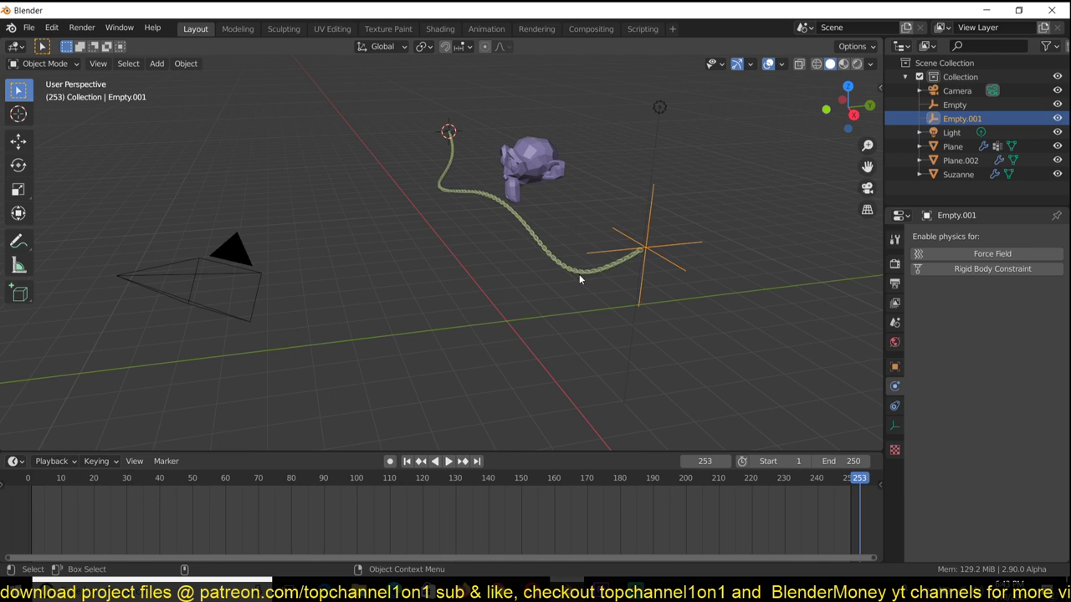
{"action": "left_click", "coordinate": [28, 478]}
- Place the 3D cursor in empty space in front of the chain, using the top view
{"action": "scroll", "coordinate": [334, 321], "scroll_direction": "down", "scroll_amount": 2}
{"action": "middle_click_drag", "start_coordinate": [394, 322], "coordinate": [552, 217]}
{"action": "scroll", "coordinate": [534, 317], "scroll_direction": "down", "scroll_amount": 3}
{"action": "scroll", "coordinate": [534, 316], "scroll_direction": "down", "scroll_amount": 3}
{"action": "key", "text": "KP_7"}
{"action": "scroll", "coordinate": [532, 315], "scroll_direction": "up", "scroll_amount": 4}
{"action": "right_click", "coordinate": [442, 274], "text": "shift"}
- Add a plane at the 3D cursor and stretch it about 14 times along the X axis
{"action": "key", "text": "shift+a"}
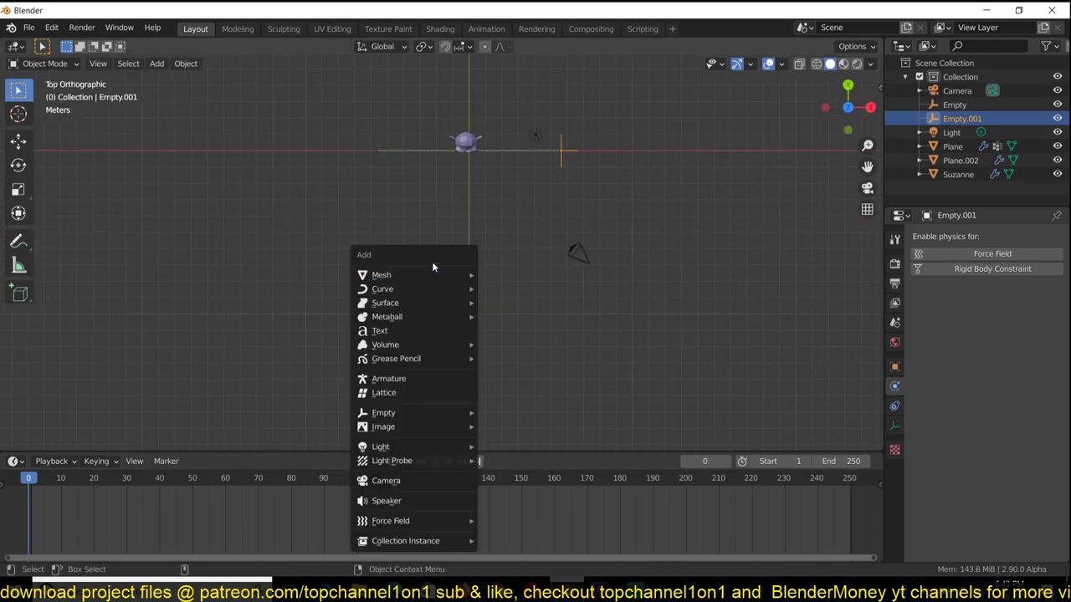
{"action": "key", "text": "shift+a"}
{"action": "mouse_move", "coordinate": [468, 267]}
{"action": "left_click", "coordinate": [534, 268]}
{"action": "key", "text": "s"}
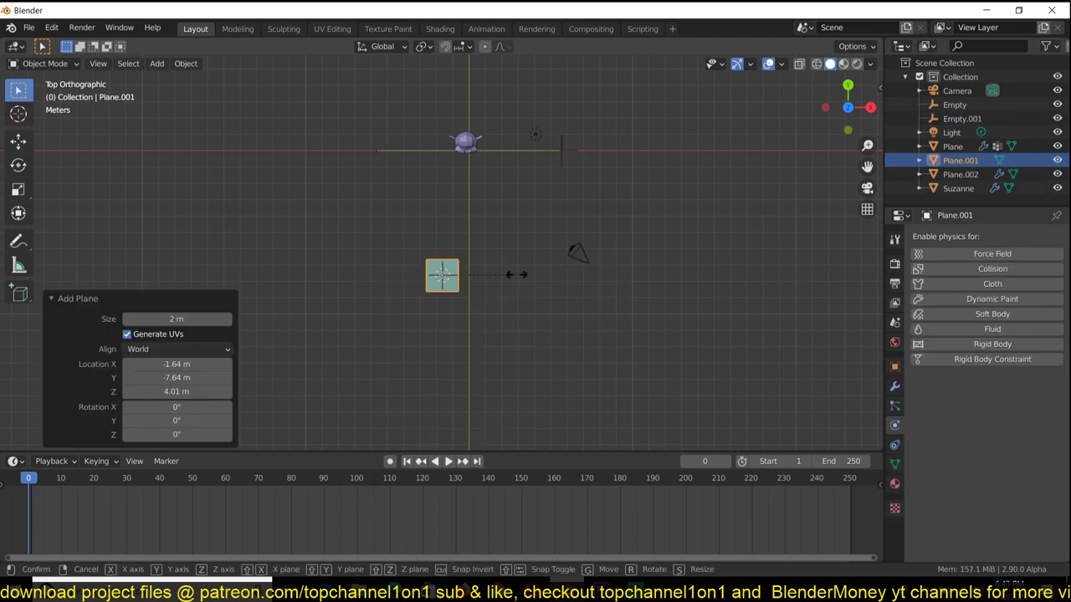
{"action": "key", "text": "x"}
{"action": "left_click", "coordinate": [605, 275]}
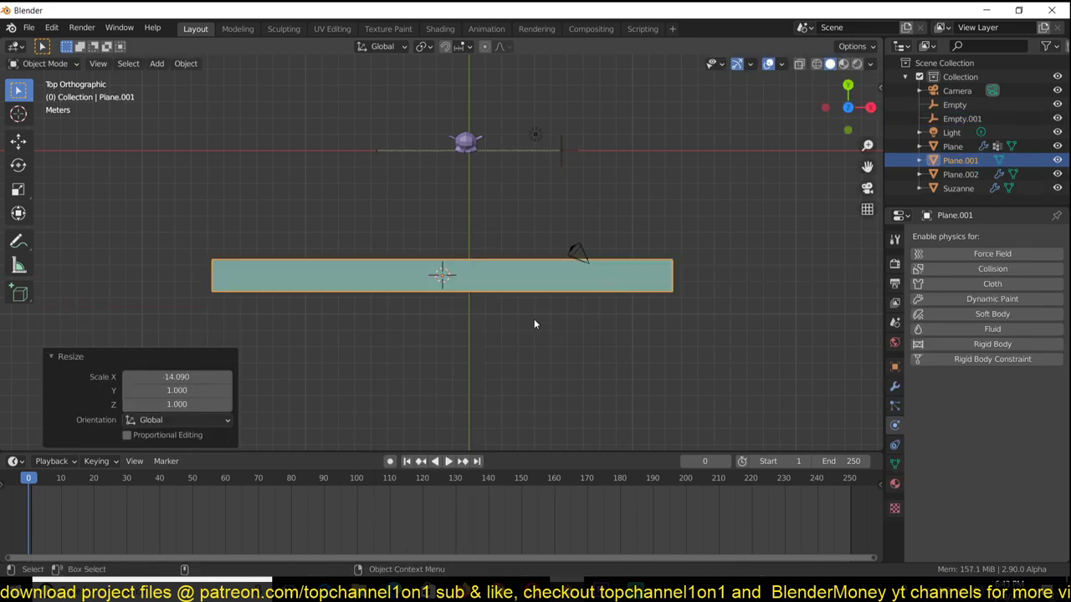
{"action": "key", "text": "Tab"}
{"action": "key", "text": "s"}
{"action": "key", "text": "y"}
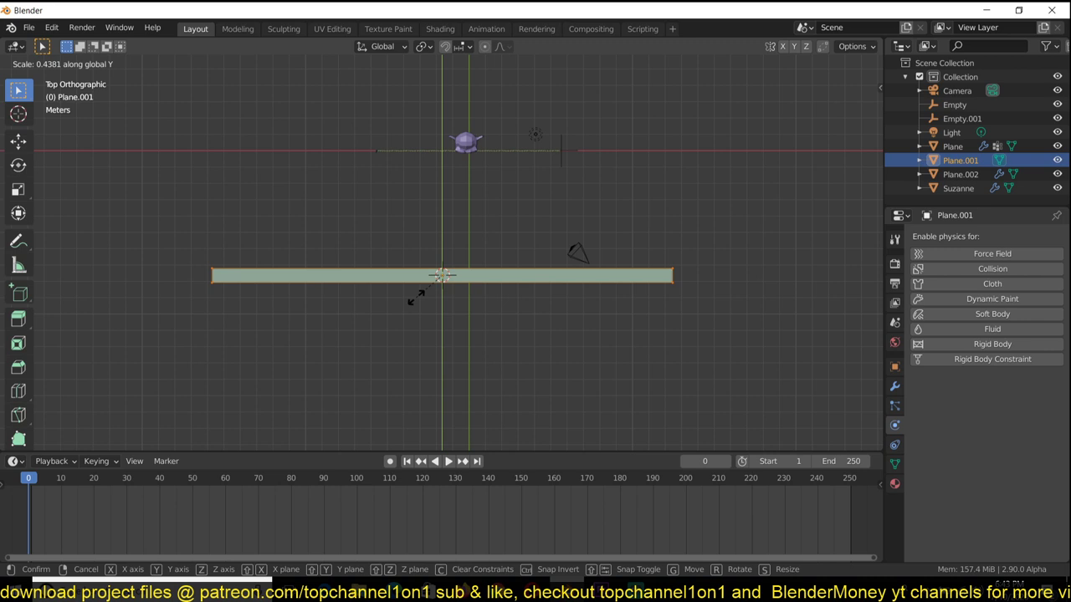
{"action": "right_click", "coordinate": [421, 293]}
{"action": "scroll", "coordinate": [415, 291], "scroll_direction": "up", "scroll_amount": 4}
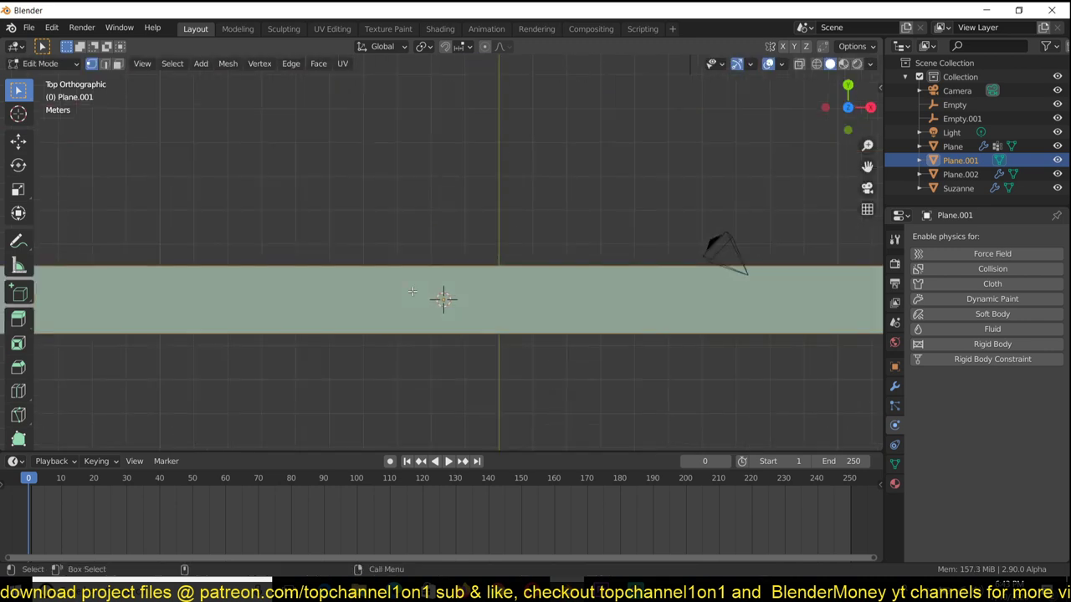
{"action": "scroll", "coordinate": [413, 291], "scroll_direction": "down", "scroll_amount": 4}
{"action": "key", "text": "Tab"}
- Scale the whole stretched plane down to about 0.38 and move it in front of the chain, nearly centred on the Y axis
{"action": "key", "text": "s"}
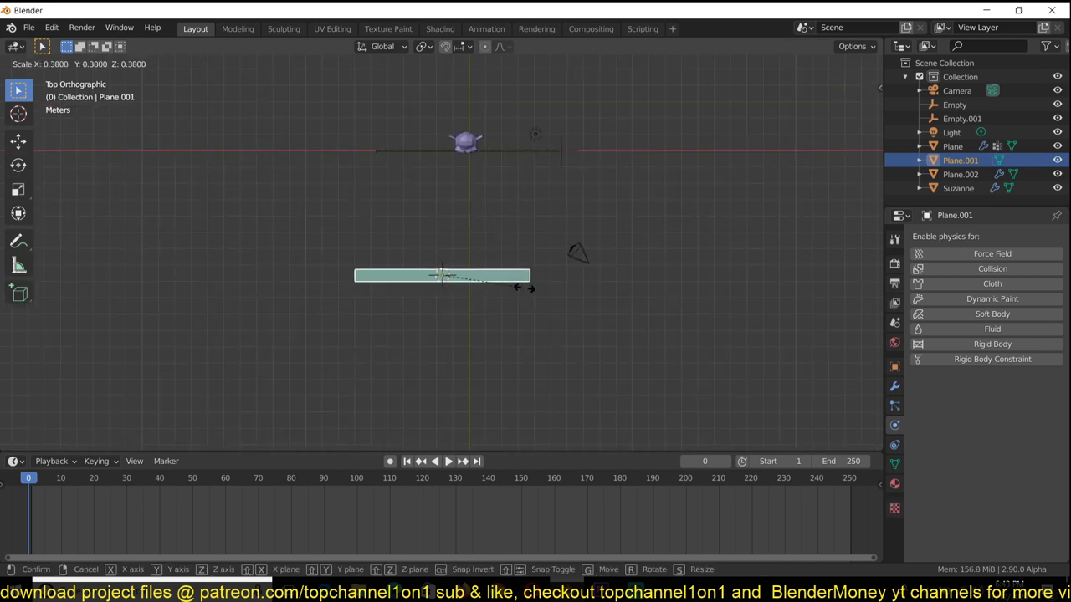
{"action": "left_click", "coordinate": [511, 296]}
{"action": "key", "text": "g"}
{"action": "left_click", "coordinate": [549, 285]}
{"action": "scroll", "coordinate": [549, 285], "scroll_direction": "up", "scroll_amount": 2}
- Reduce the plane to a single long edge by deleting the two vertices on the side farther from the chain
{"action": "key", "text": "Tab"}
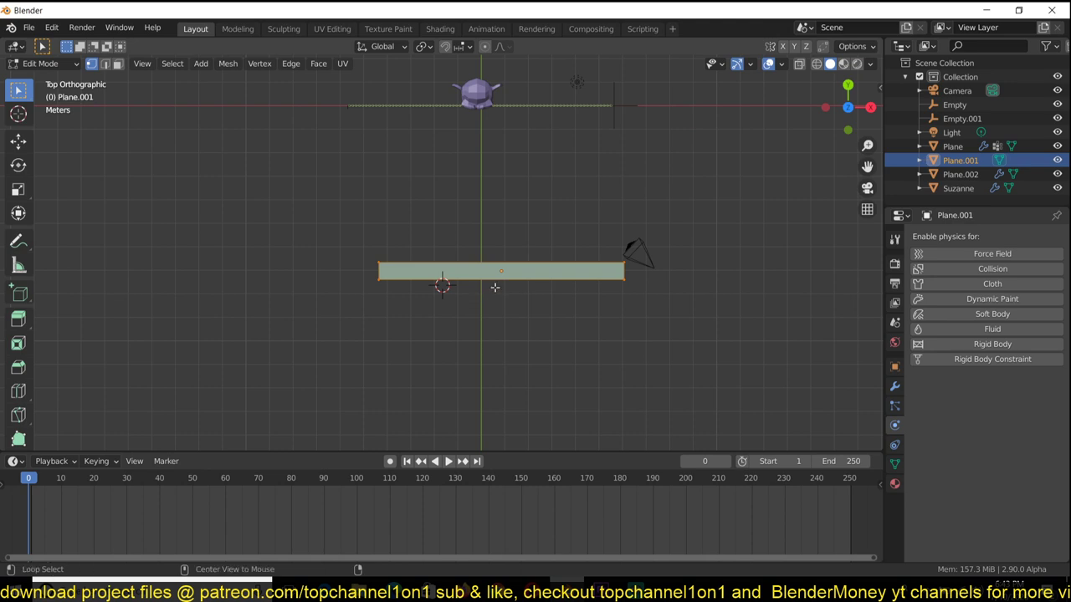
{"action": "key", "text": "alt+a"}
{"action": "left_click", "coordinate": [635, 590]}
{"action": "left_click", "coordinate": [635, 590]}
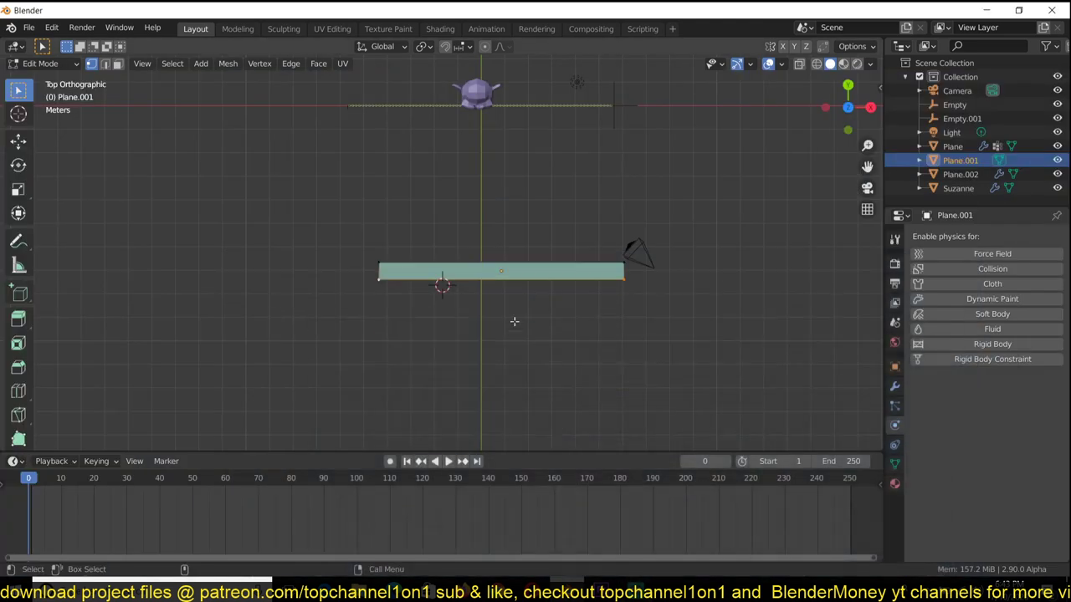
{"action": "scroll", "coordinate": [527, 280], "scroll_direction": "up", "scroll_amount": 2}
{"action": "key", "text": "x"}
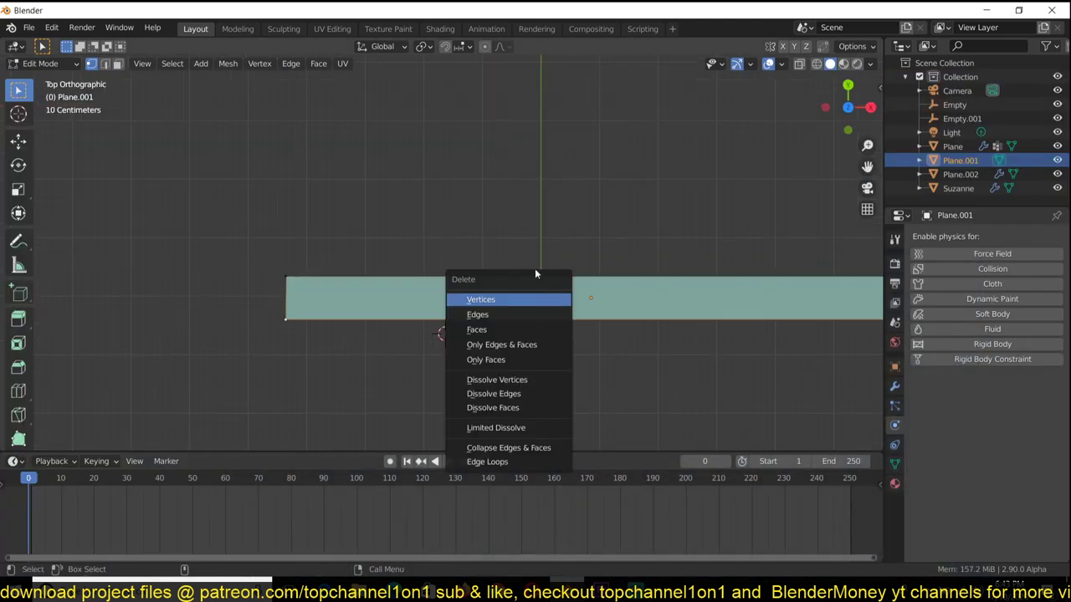
{"action": "left_click", "coordinate": [565, 299]}
{"action": "key", "text": "ctrl+z"}
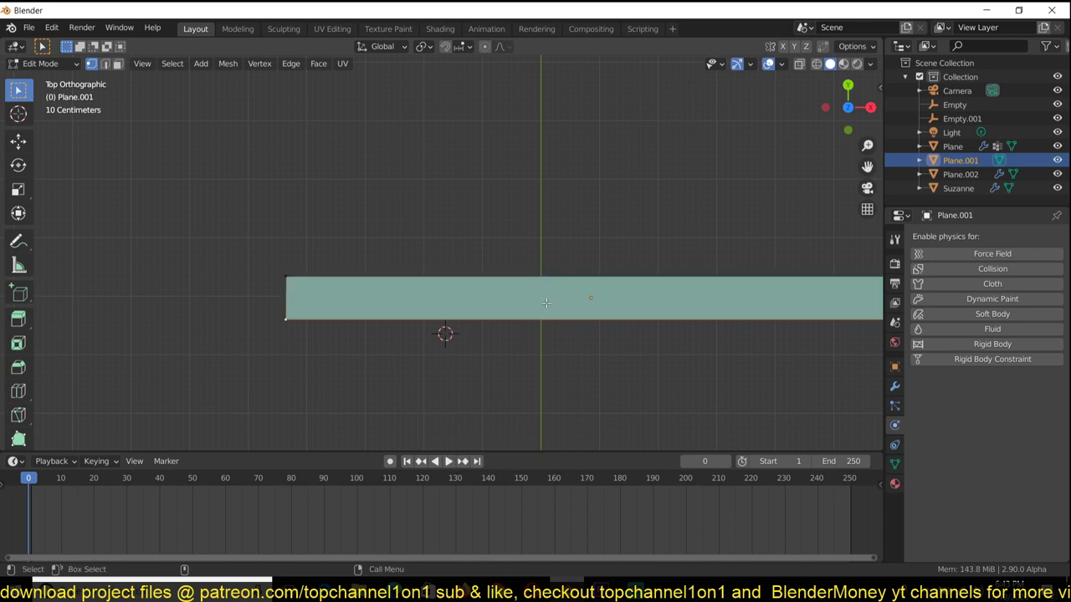
{"action": "key", "text": "x"}
{"action": "left_click", "coordinate": [544, 281]}
{"action": "middle_click_drag", "start_coordinate": [522, 296], "coordinate": [401, 307], "text": "shift"}
{"action": "scroll", "coordinate": [410, 306], "scroll_direction": "down", "scroll_amount": 2}
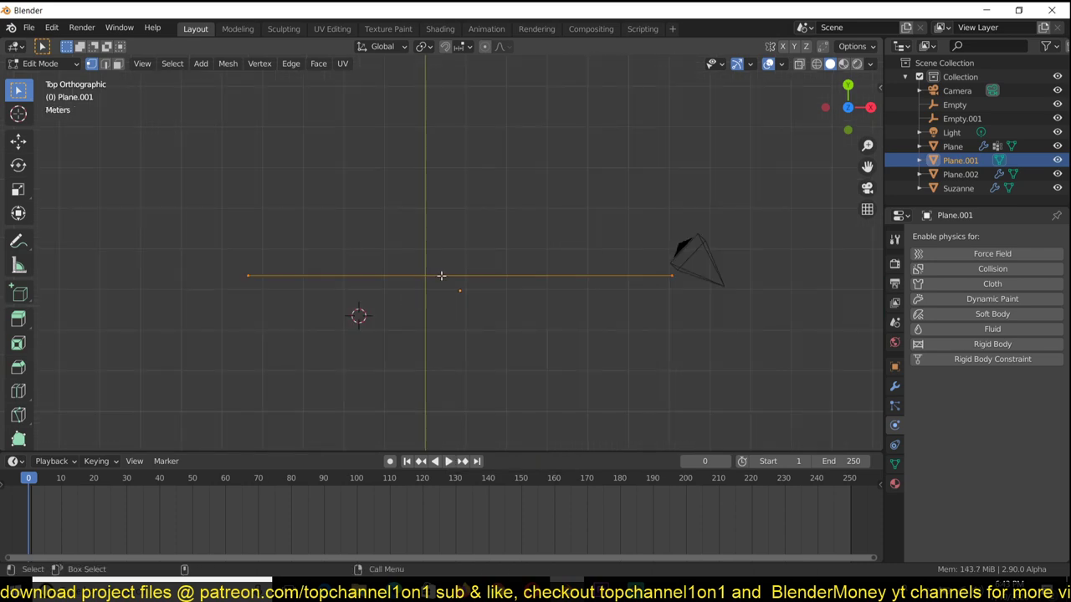
- Subdivide the remaining edge with 40 cuts
{"action": "right_click", "coordinate": [441, 275]}
{"action": "left_click", "coordinate": [435, 239]}
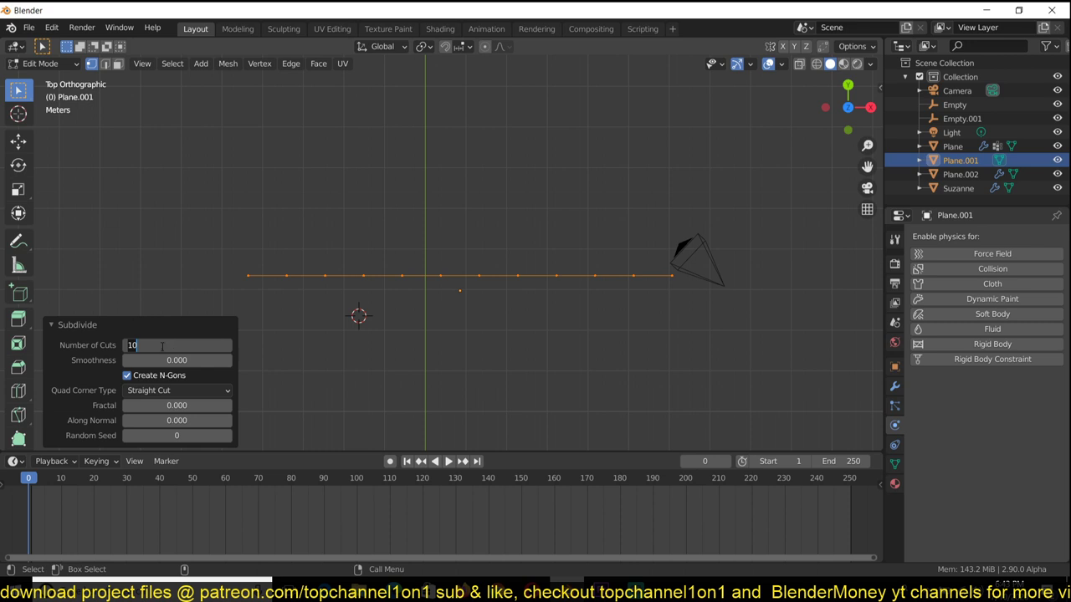
{"action": "left_click", "coordinate": [84, 359]}
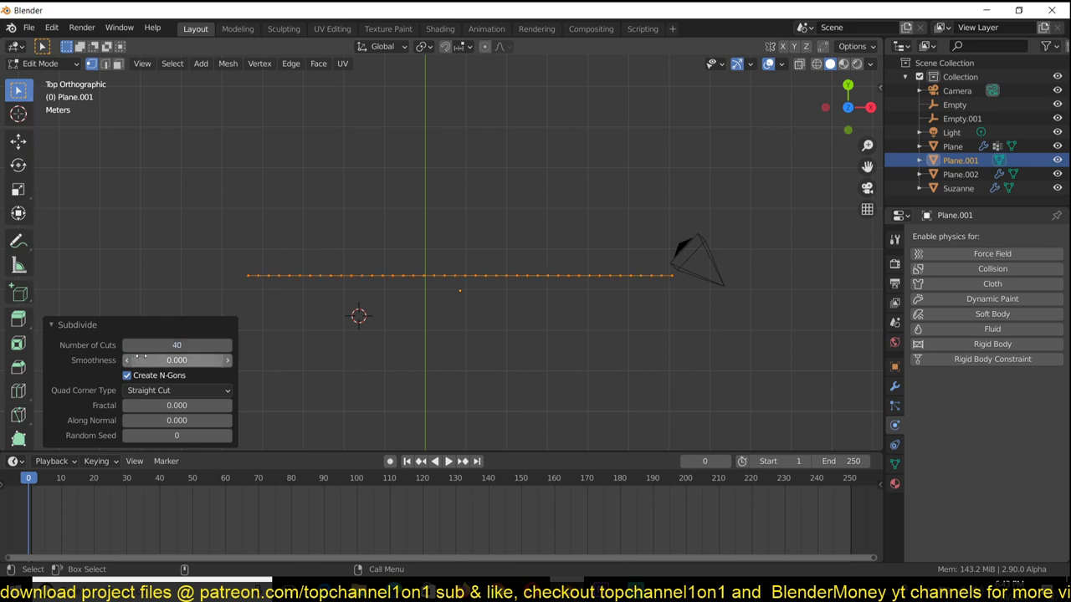
{"action": "left_click", "coordinate": [522, 312]}
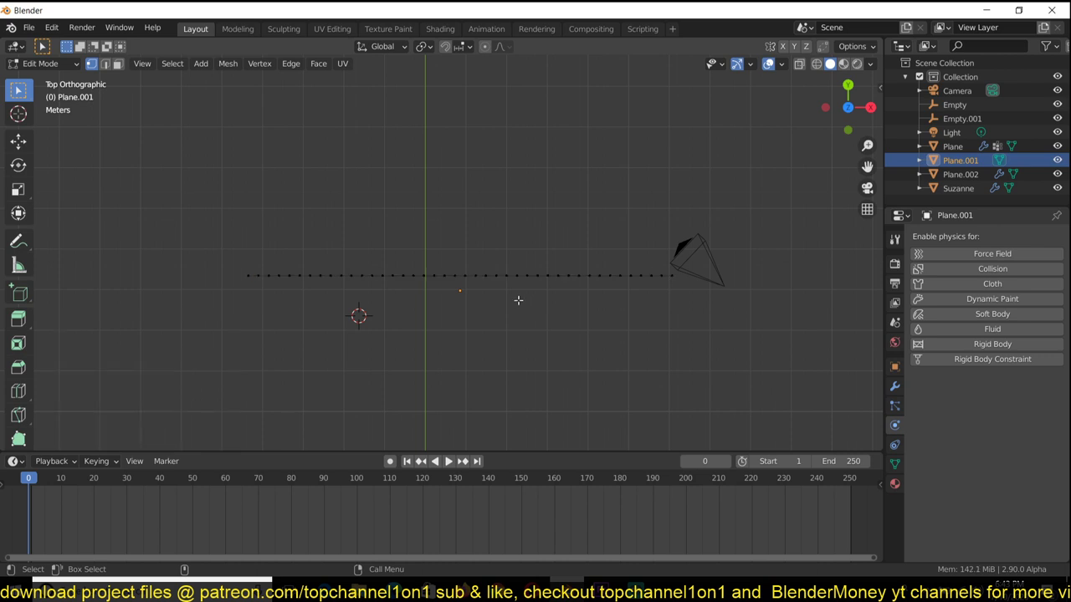
- Subdivide all segments of the line once more with 1 cut and return to Object Mode
{"action": "key", "text": "a"}
{"action": "right_click", "coordinate": [514, 287]}
{"action": "left_click", "coordinate": [490, 240]}
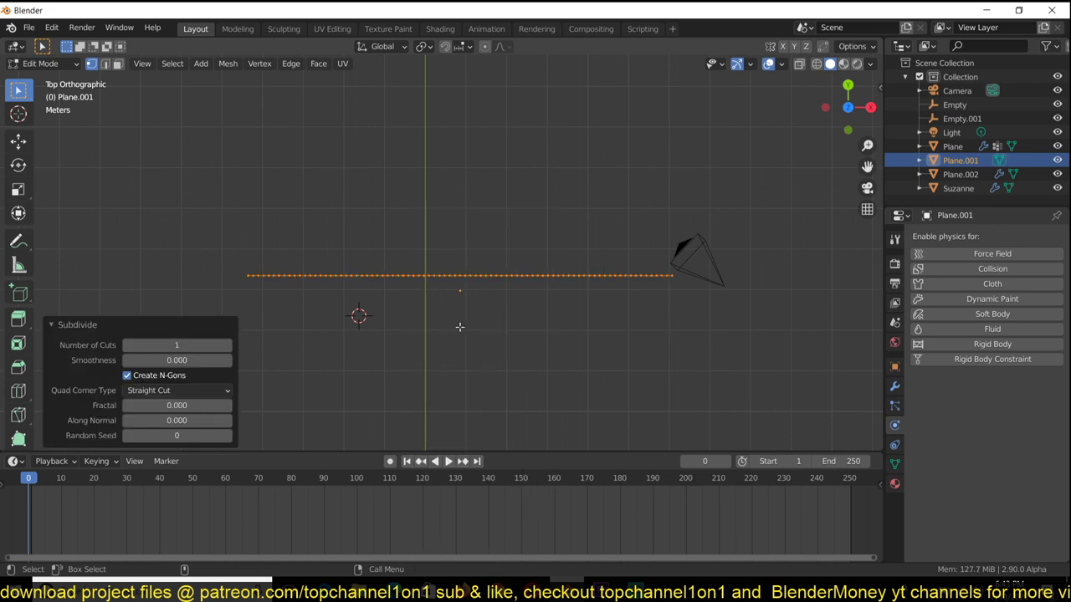
{"action": "key", "text": "Tab"}
{"action": "middle_click_drag", "start_coordinate": [460, 327], "coordinate": [673, 306]}
{"action": "key", "text": "Tab"}
{"action": "key", "text": "Tab"}
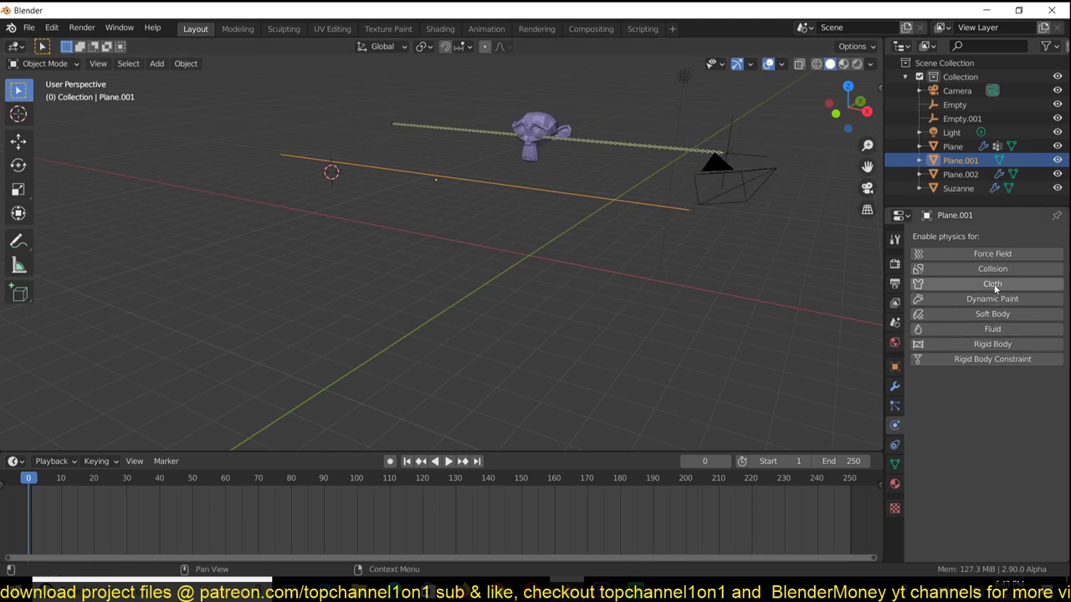
- Enable Cloth physics on the subdivided line and play the simulation to check how it behaves
{"action": "left_click", "coordinate": [929, 284]}
{"action": "key", "text": "space"}
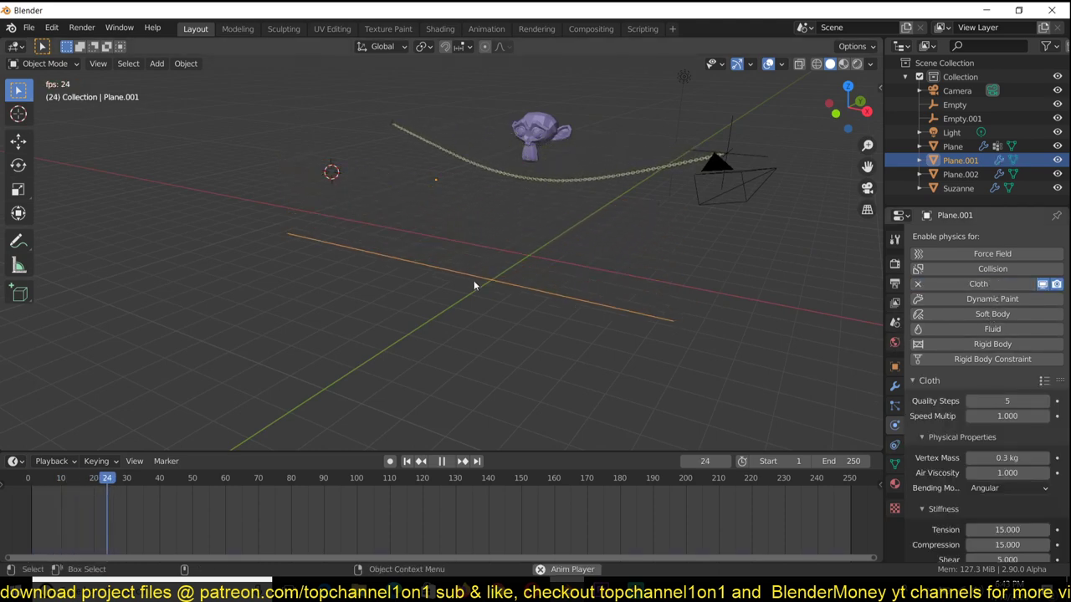
{"action": "key", "text": "Escape"}
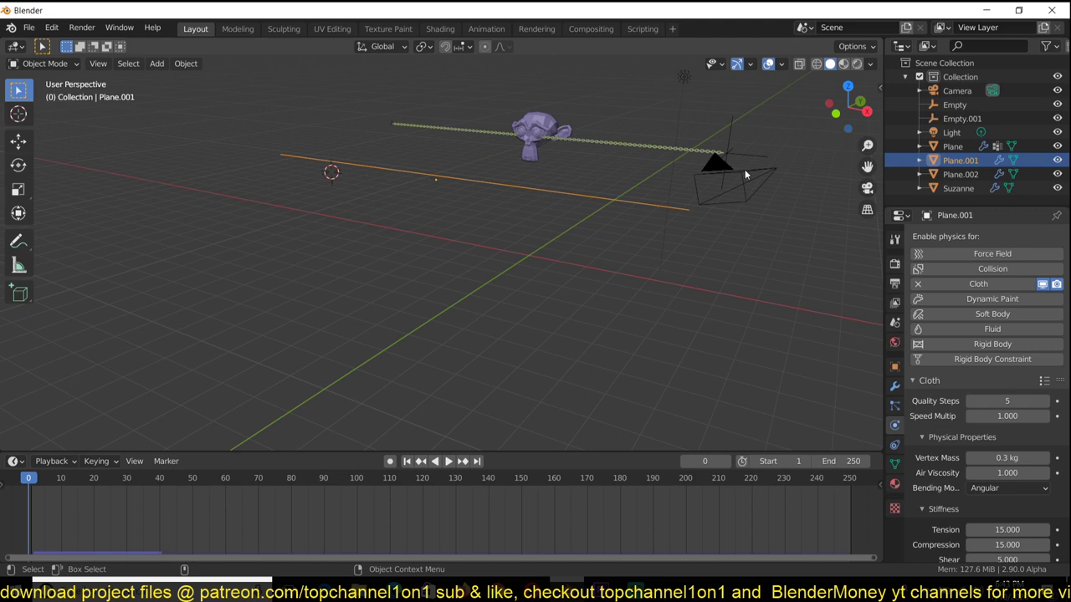
{"action": "key", "text": "space"}
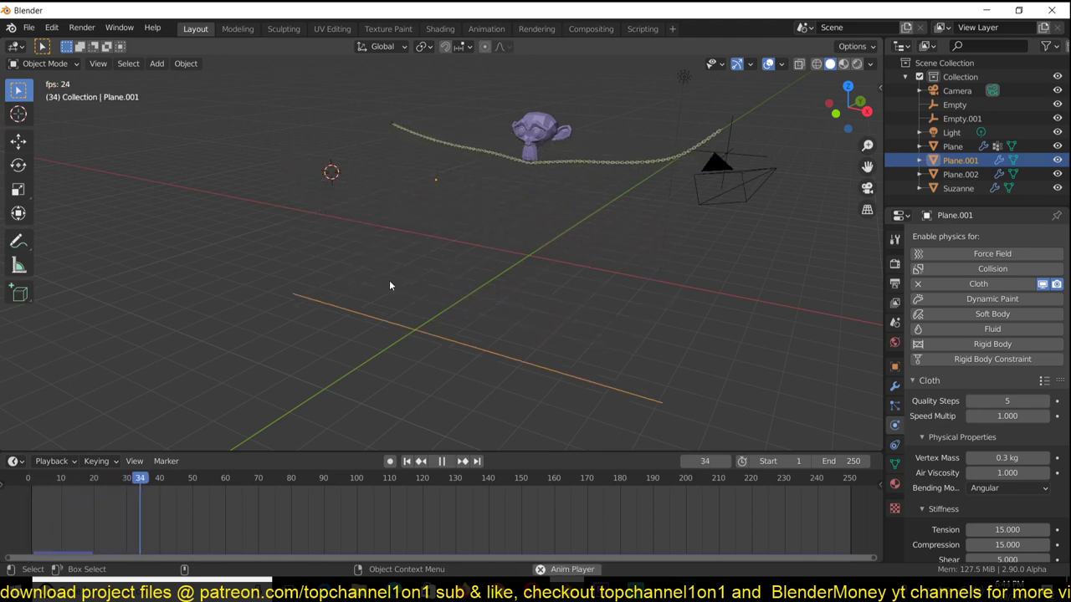
{"action": "key", "text": "Escape"}
- Create a vertex group on the line and assign its two end vertices to it
{"action": "key", "text": "Tab"}
{"action": "left_click", "coordinate": [265, 160]}
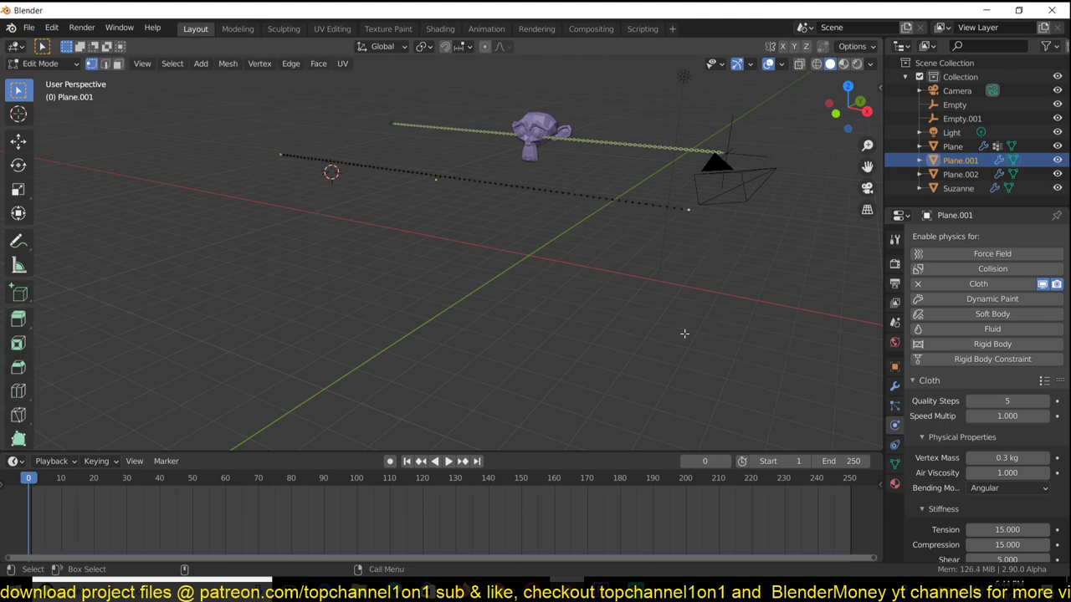
{"action": "left_click", "coordinate": [895, 463]}
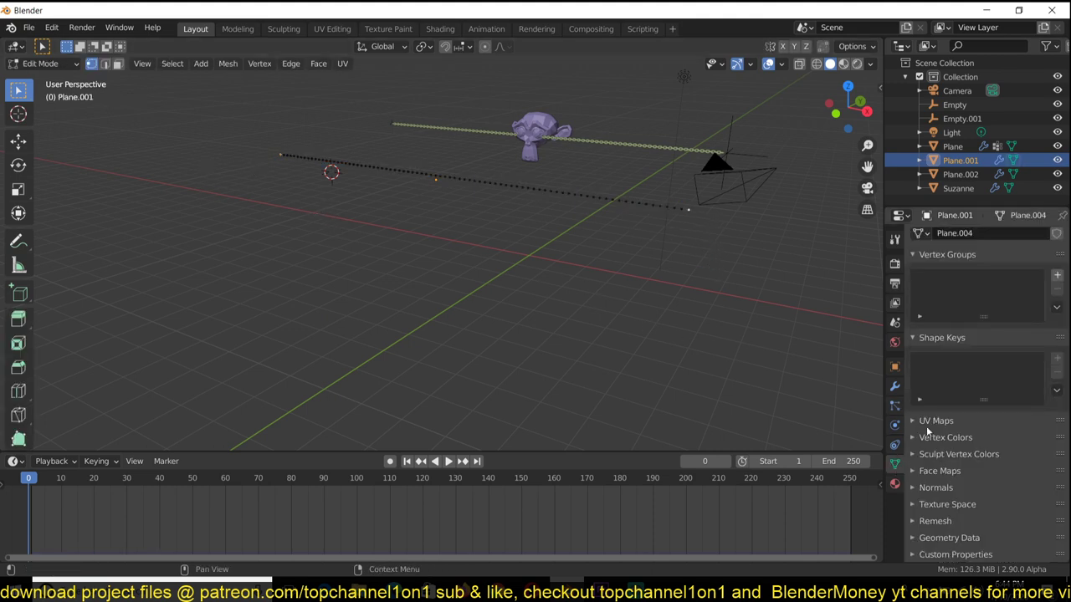
{"action": "left_click", "coordinate": [1057, 275]}
{"action": "left_click", "coordinate": [926, 361]}
{"action": "key", "text": "Tab"}
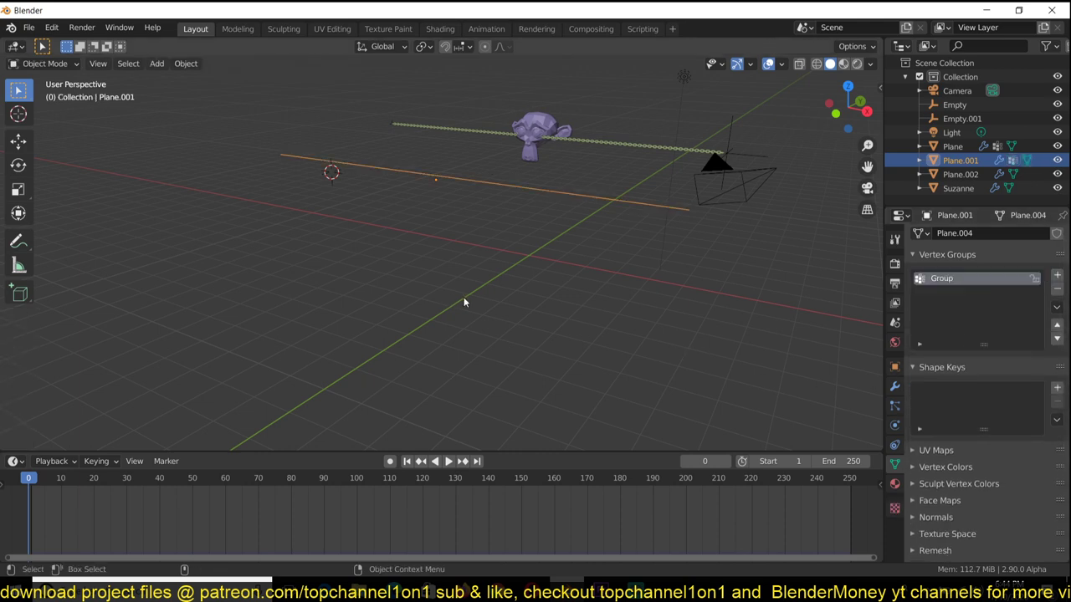
- Set the pin group in the line's Cloth shape settings to the vertex group Group
{"action": "left_click", "coordinate": [894, 386]}
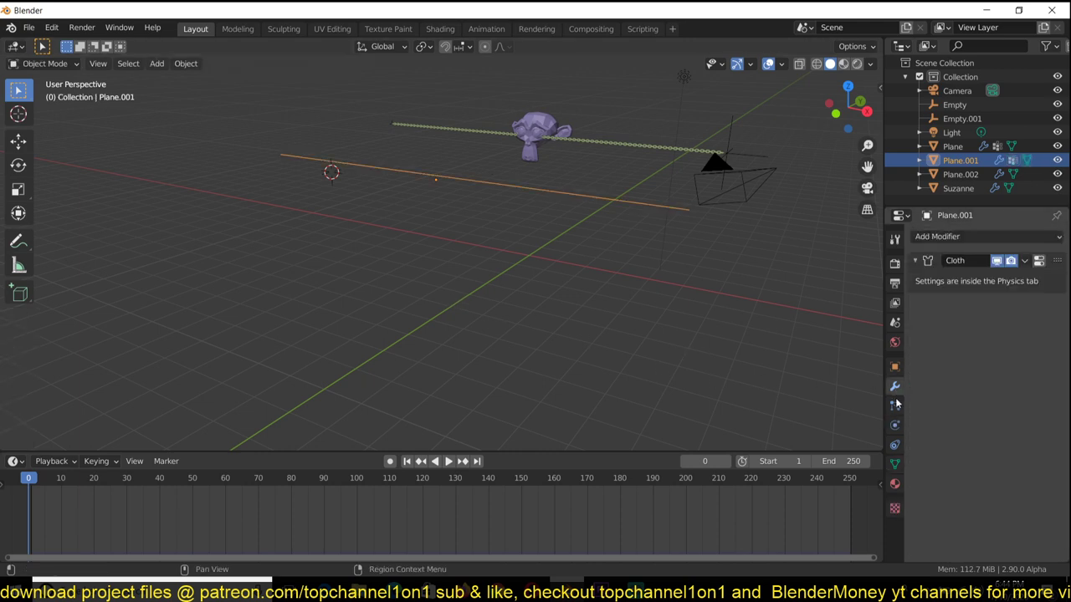
{"action": "left_click", "coordinate": [1039, 260]}
{"action": "scroll", "coordinate": [955, 502], "scroll_direction": "down", "scroll_amount": 8}
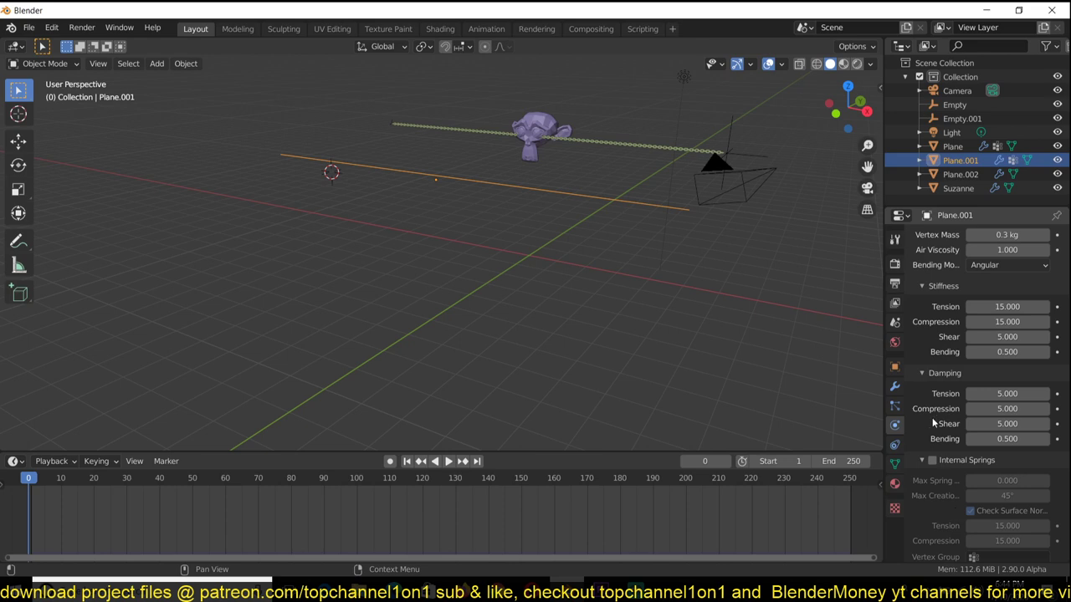
{"action": "scroll", "coordinate": [934, 435], "scroll_direction": "down", "scroll_amount": 3}
{"action": "scroll", "coordinate": [957, 368], "scroll_direction": "down", "scroll_amount": 6}
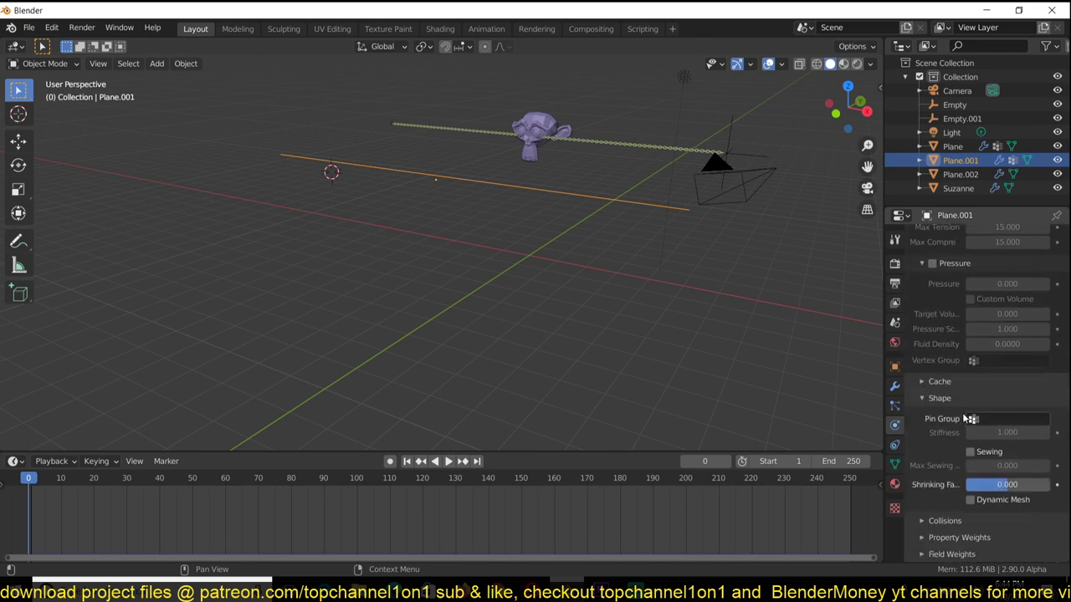
{"action": "left_click", "coordinate": [992, 419]}
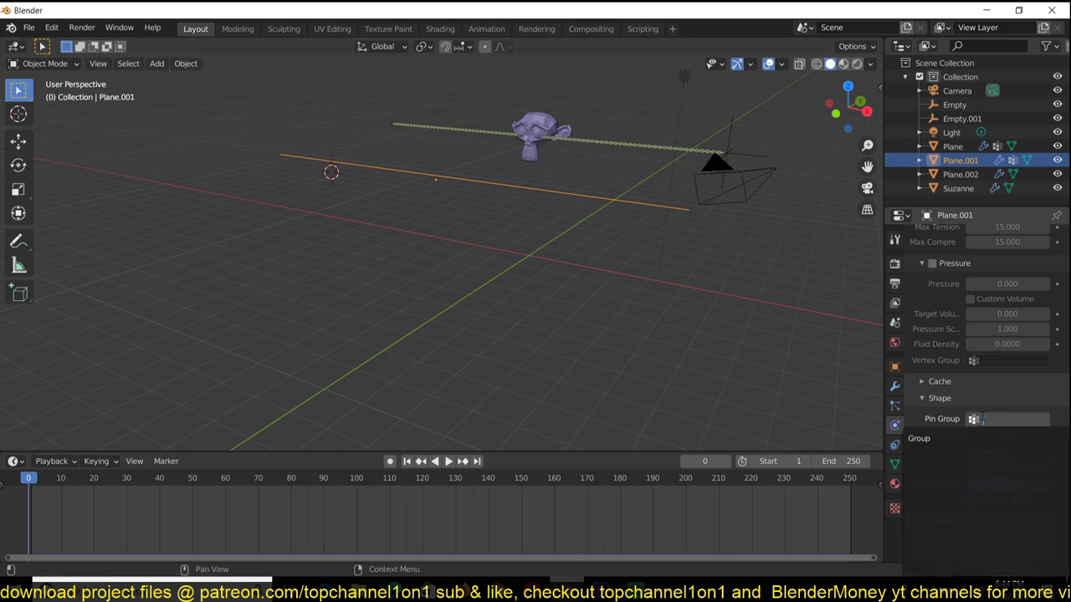
{"action": "left_click", "coordinate": [925, 439]}
- Play the simulation to check how the pinned line hangs and return to the start of the timeline
{"action": "key", "text": "space"}
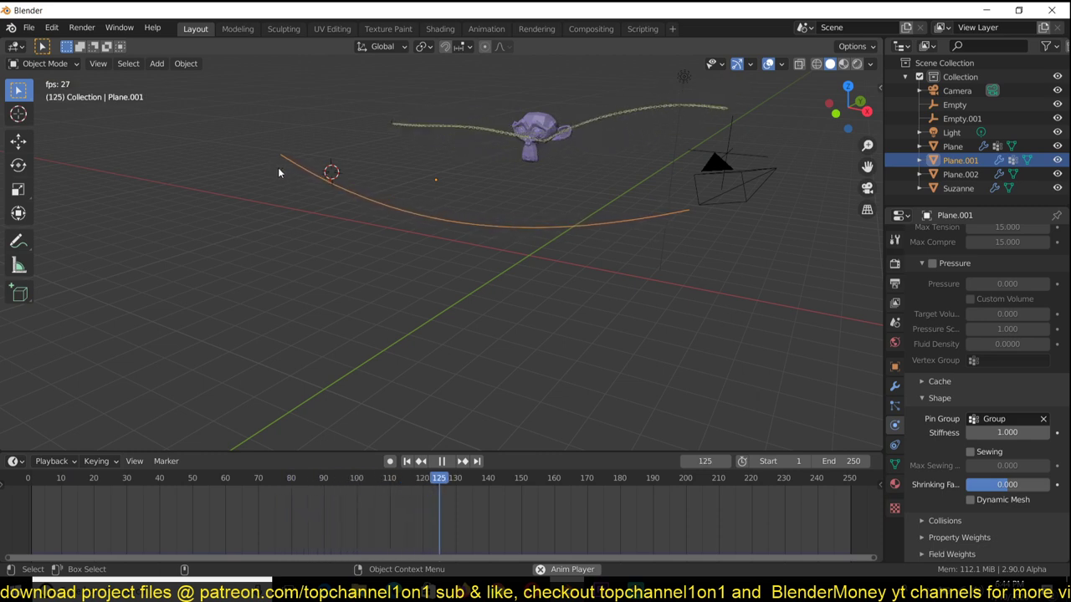
{"action": "key", "text": "space"}
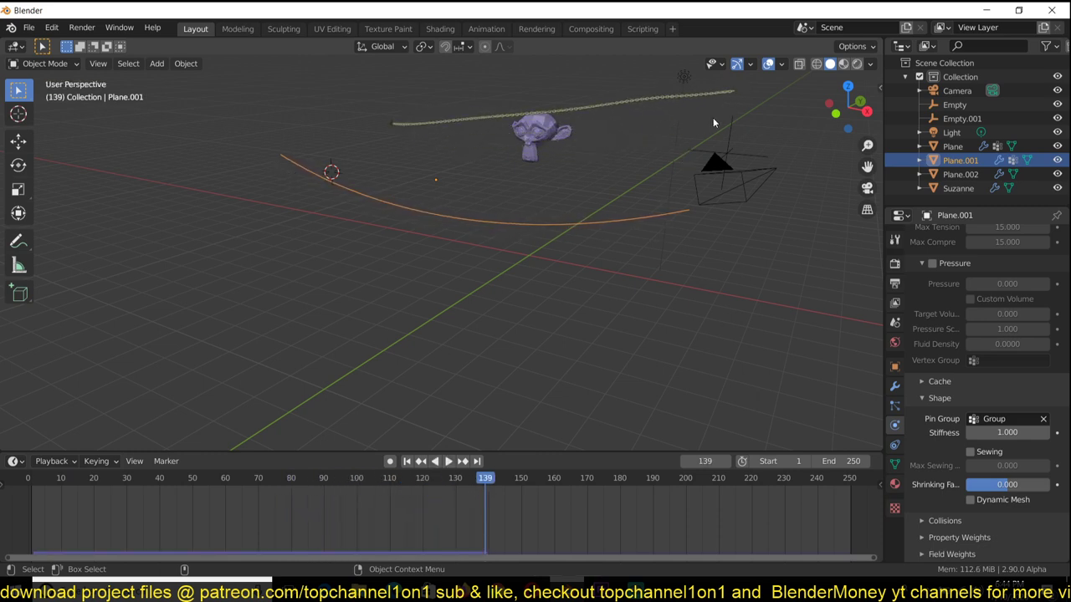
{"action": "key", "text": "space"}
{"action": "key", "text": "space"}
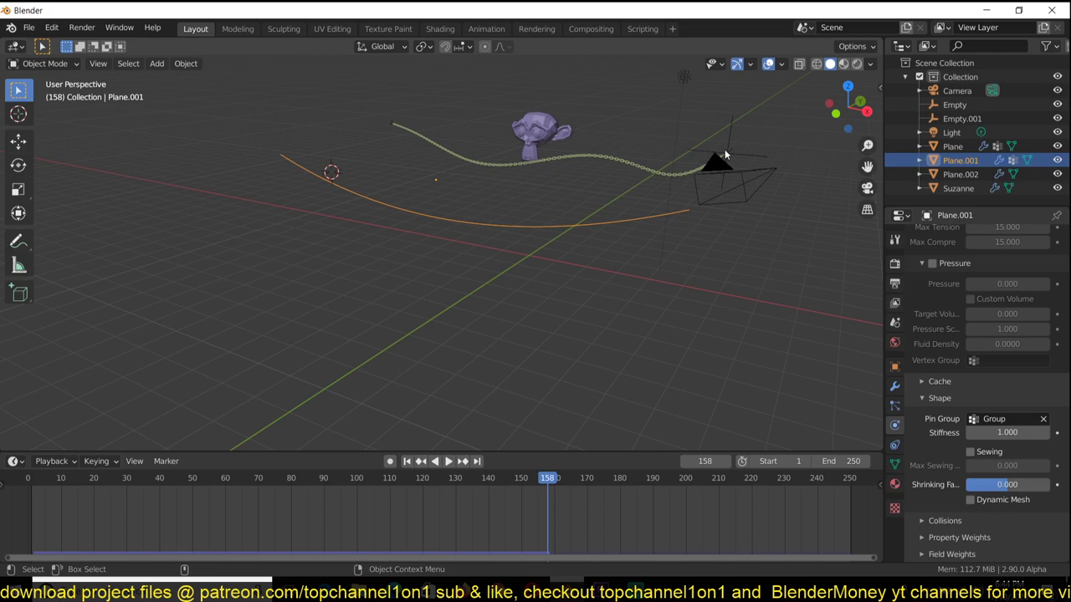
{"action": "left_click", "coordinate": [725, 148]}
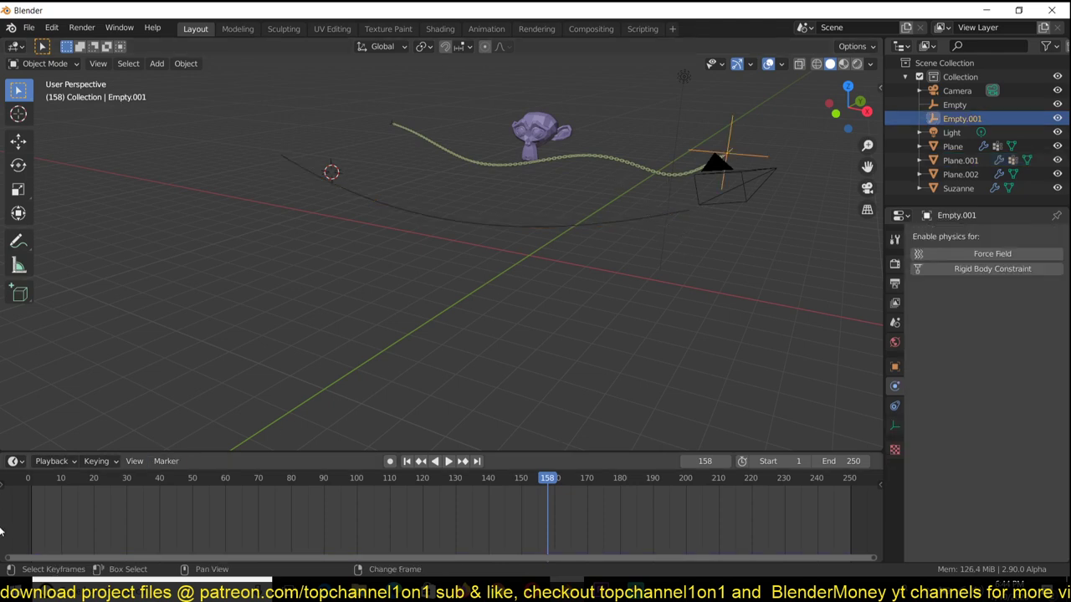
{"action": "key", "text": "shift+Left"}
{"action": "left_click", "coordinate": [681, 212]}
{"action": "key", "text": "Tab"}
{"action": "middle_click_drag", "start_coordinate": [648, 227], "coordinate": [585, 240]}
{"action": "scroll", "coordinate": [786, 198], "scroll_direction": "down", "scroll_amount": 1}
{"action": "key", "text": "Tab"}
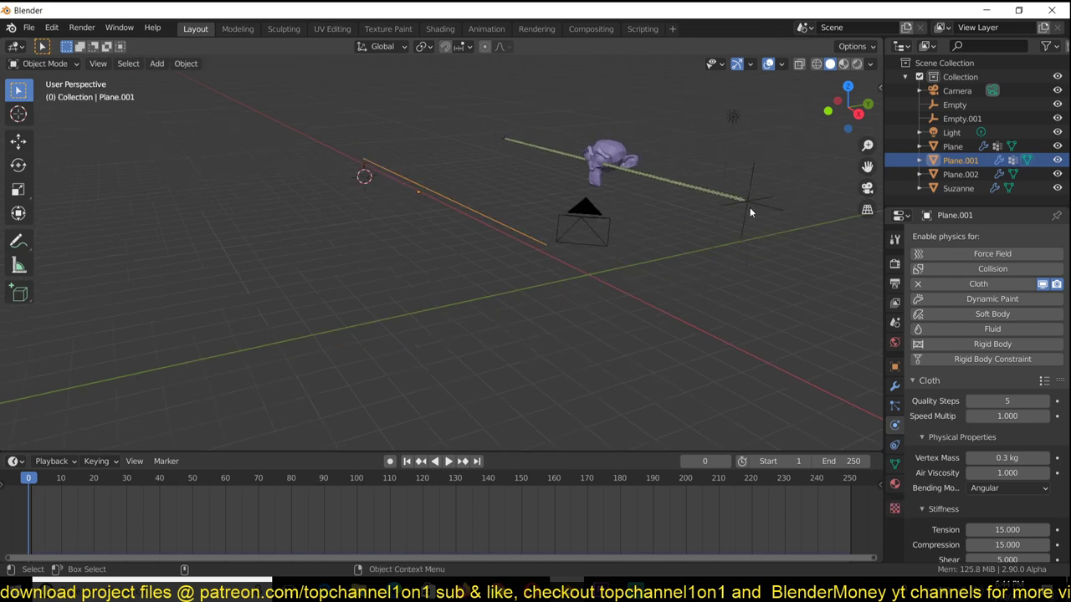
- Play the simulation while moving Empty.001 to test how it pulls the finished chain, and cancel the move
{"action": "left_click", "coordinate": [751, 205]}
{"action": "key", "text": "space"}
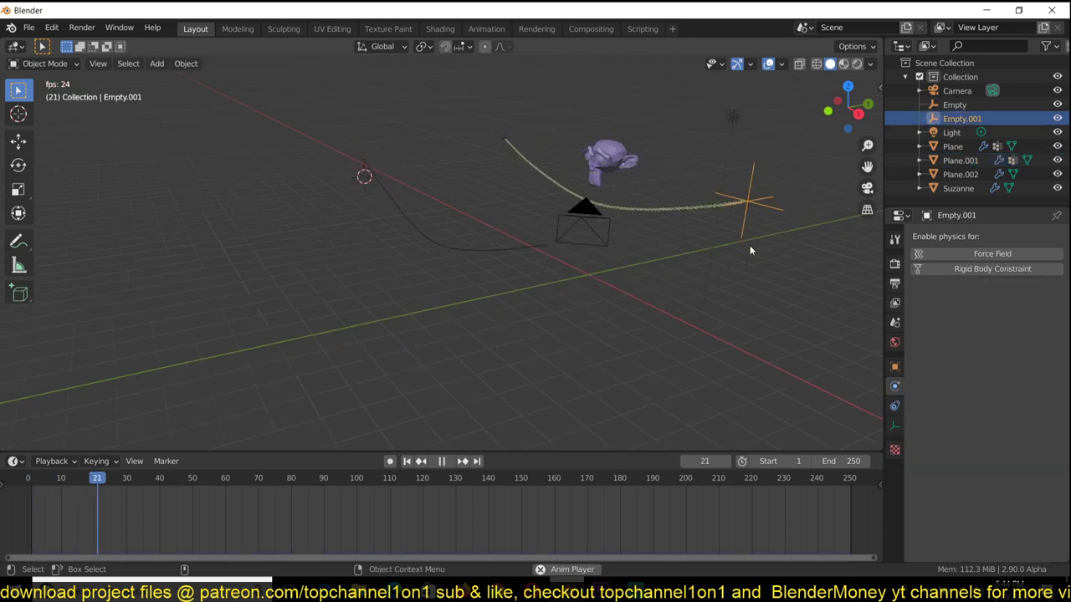
{"action": "key", "text": "g"}
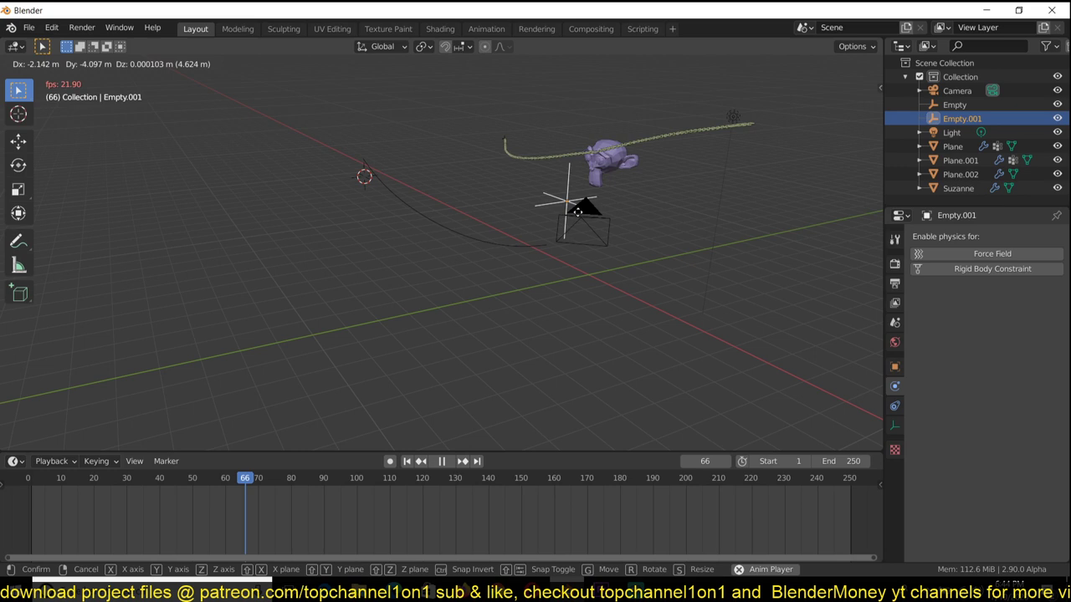
{"action": "key", "text": "Escape"}
{"action": "key", "text": "Escape"}
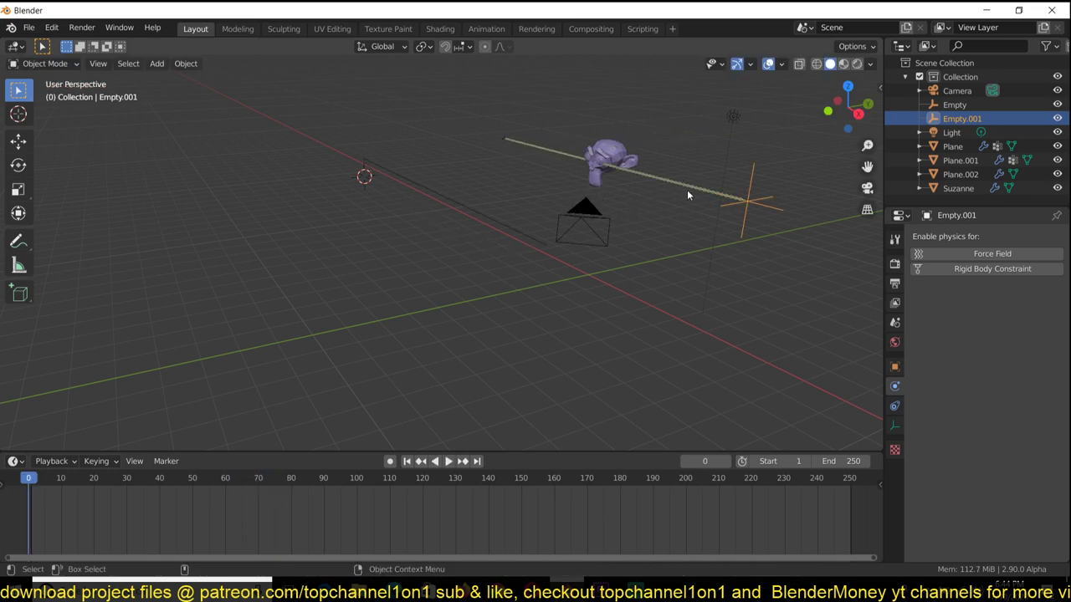
- Hide the chain mesh Plane.002 and shift the Plane line beneath it by about -0.013 m in X, 0.028 m in Y and 0.070 m in Z
{"action": "left_click", "coordinate": [688, 193]}
{"action": "key", "text": "h"}
{"action": "left_click", "coordinate": [688, 187]}
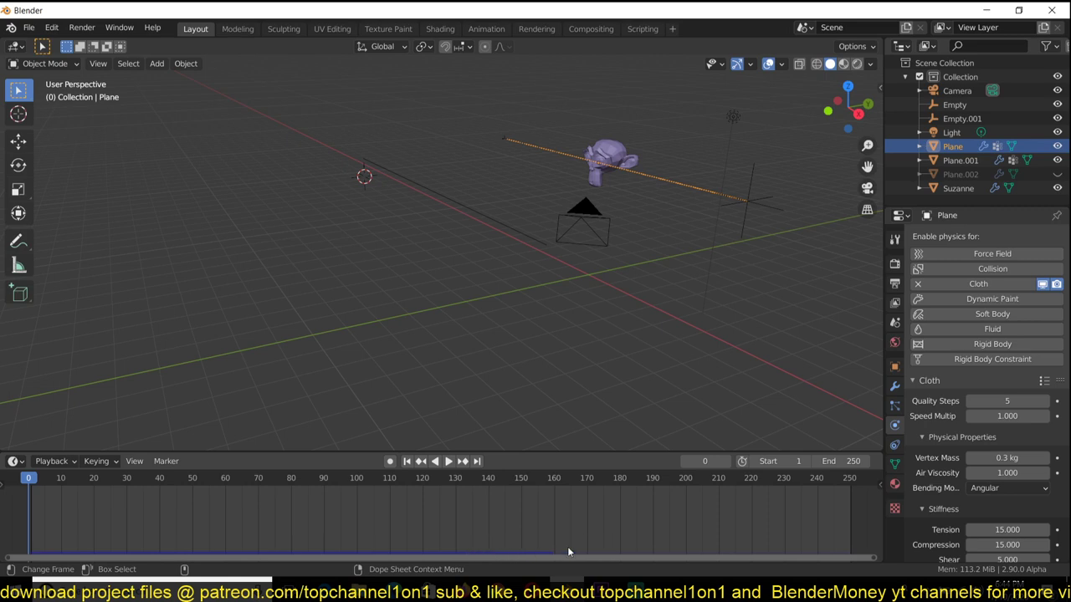
{"action": "key", "text": "Tab"}
{"action": "key", "text": "Tab"}
{"action": "key", "text": "Tab"}
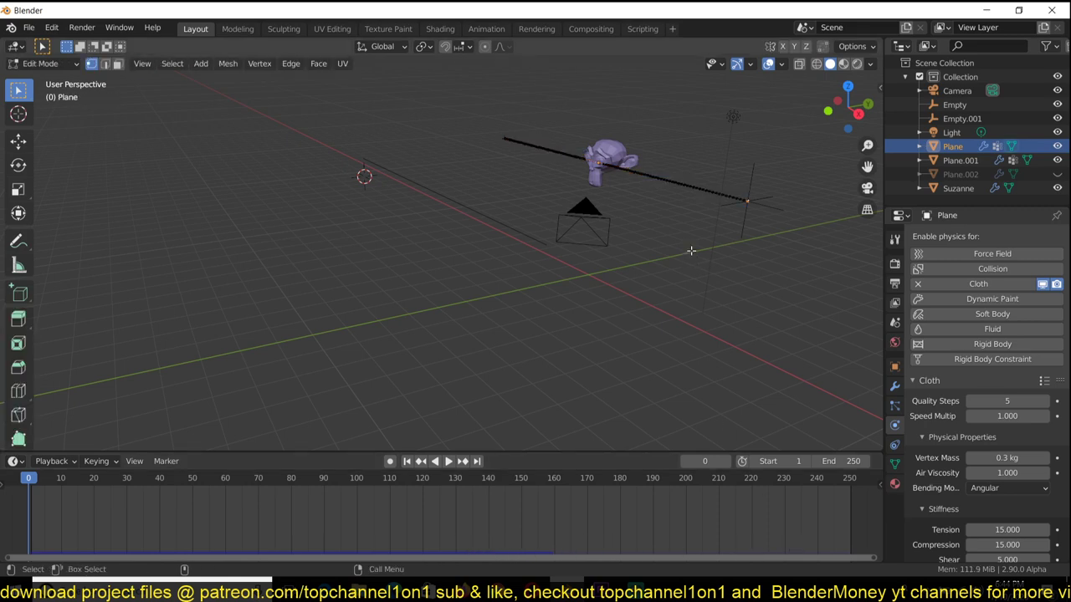
{"action": "key", "text": "Tab"}
{"action": "key", "text": "g"}
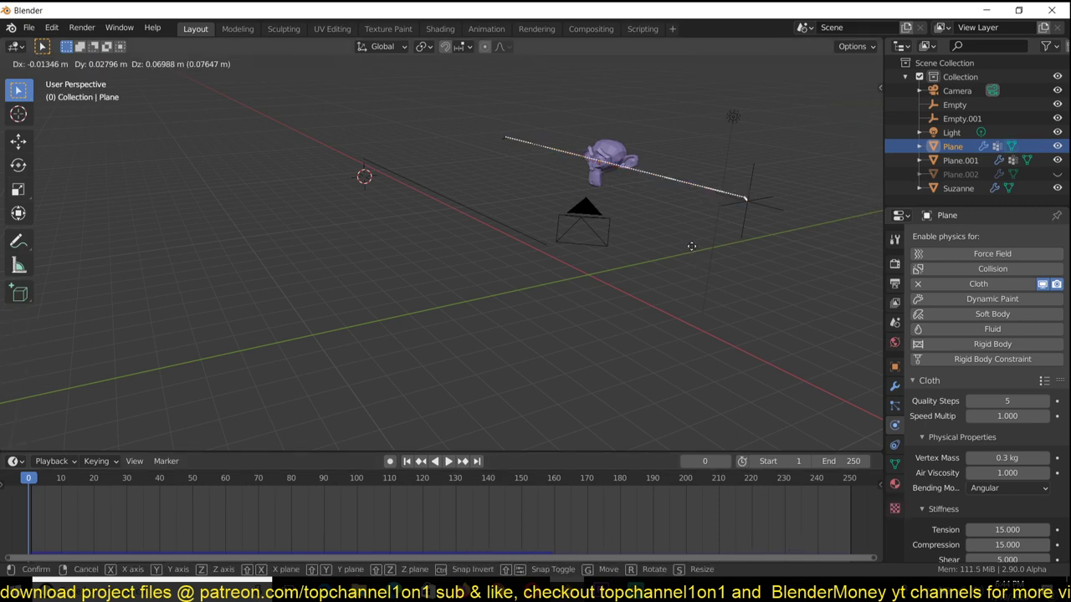
{"action": "left_click", "coordinate": [691, 245]}
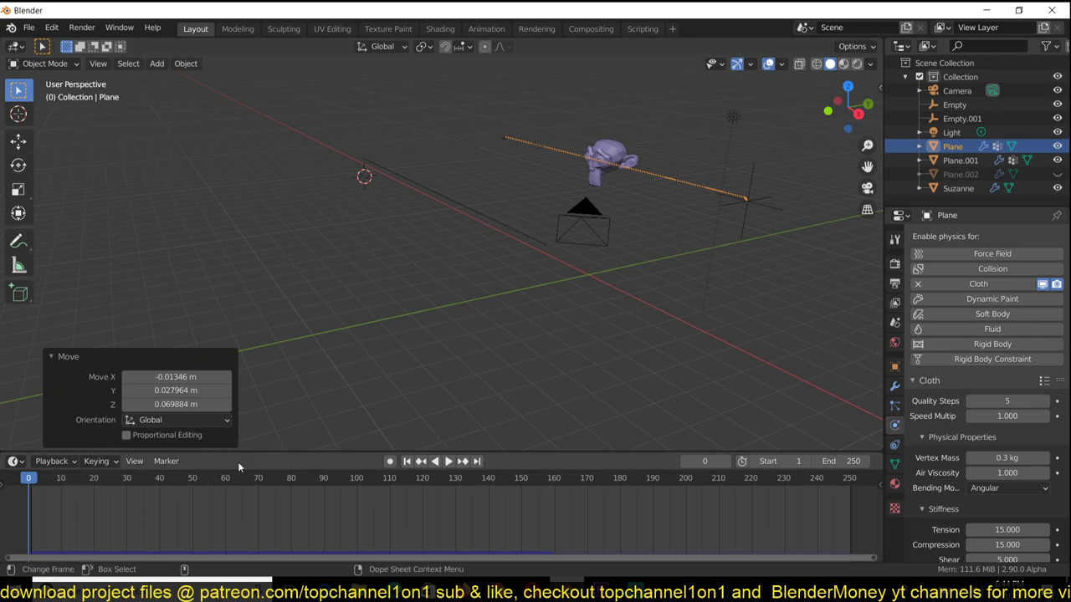
- Test moving Empty.001 during playback with the chain mesh hidden, and cancel the move
{"action": "left_click", "coordinate": [745, 231]}
{"action": "key", "text": "space"}
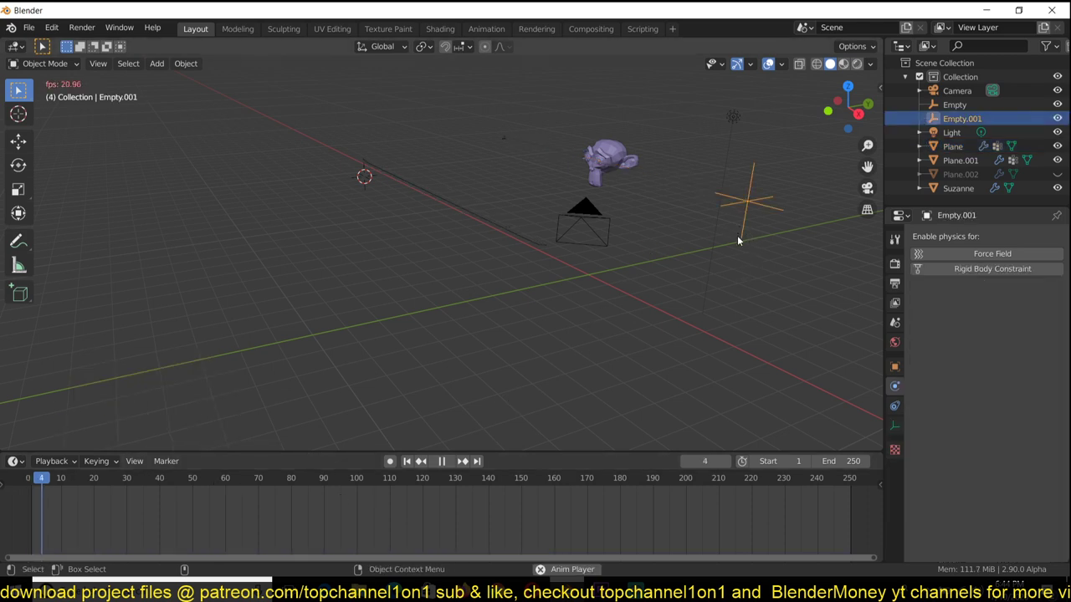
{"action": "key", "text": "g"}
{"action": "key", "text": "Escape"}
{"action": "key", "text": "Escape"}
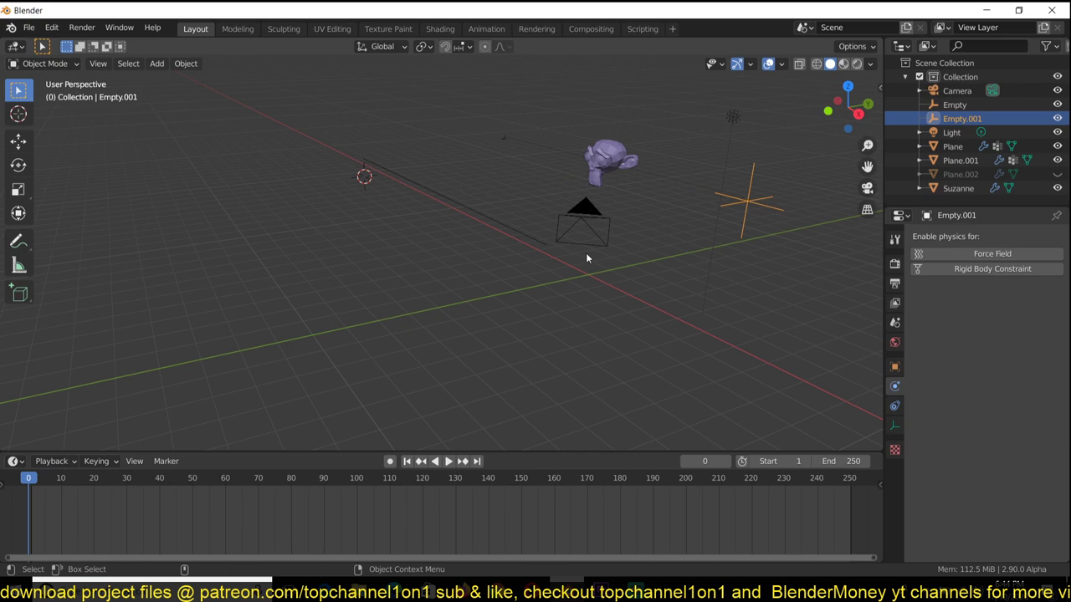
- Hook the end vertex of the new line nearest the camera to a new object and return to Object Mode
{"action": "left_click", "coordinate": [488, 239]}
{"action": "left_click", "coordinate": [489, 227]}
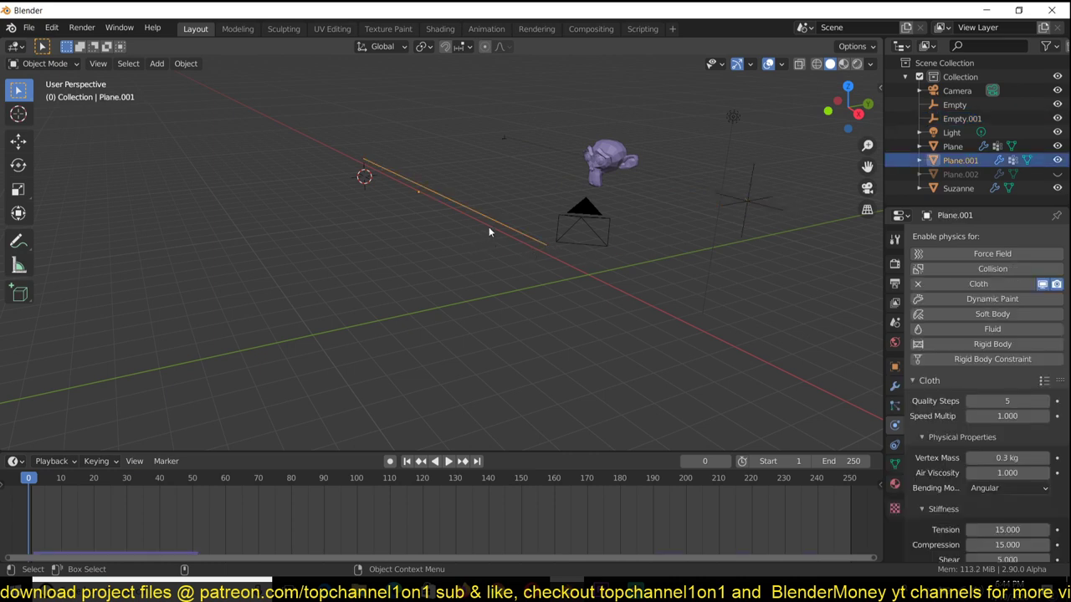
{"action": "key", "text": "Tab"}
{"action": "scroll", "coordinate": [498, 251], "scroll_direction": "up", "scroll_amount": 4}
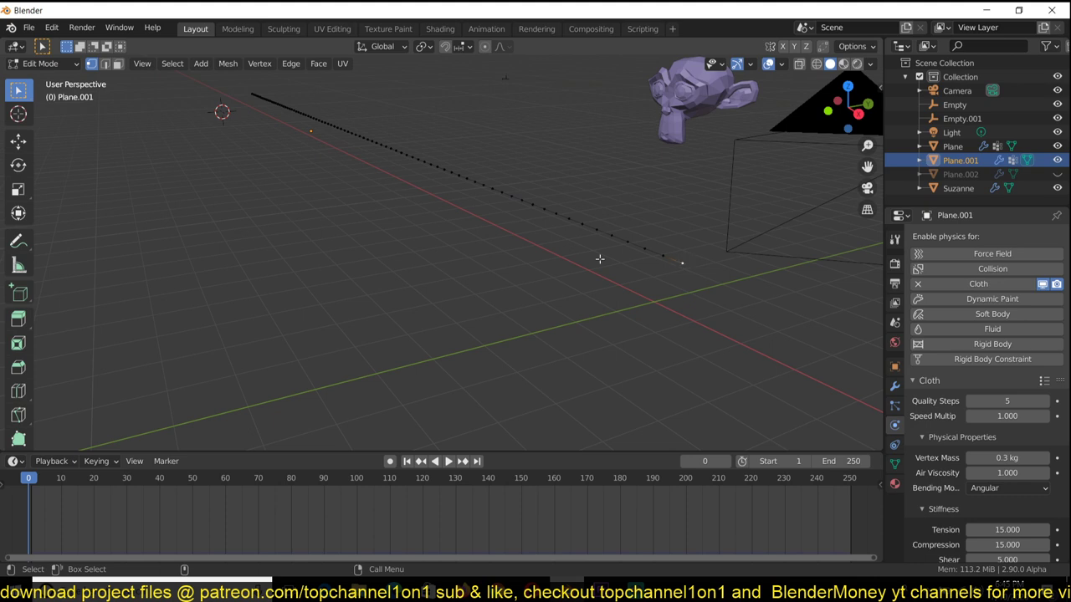
{"action": "left_click", "coordinate": [893, 464]}
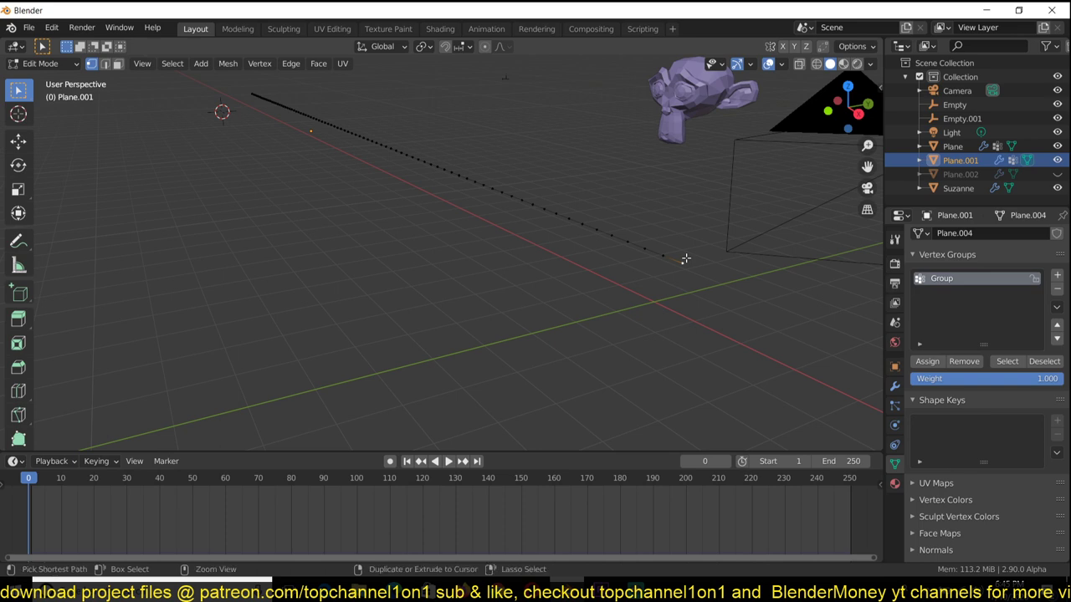
{"action": "key", "text": "ctrl+h"}
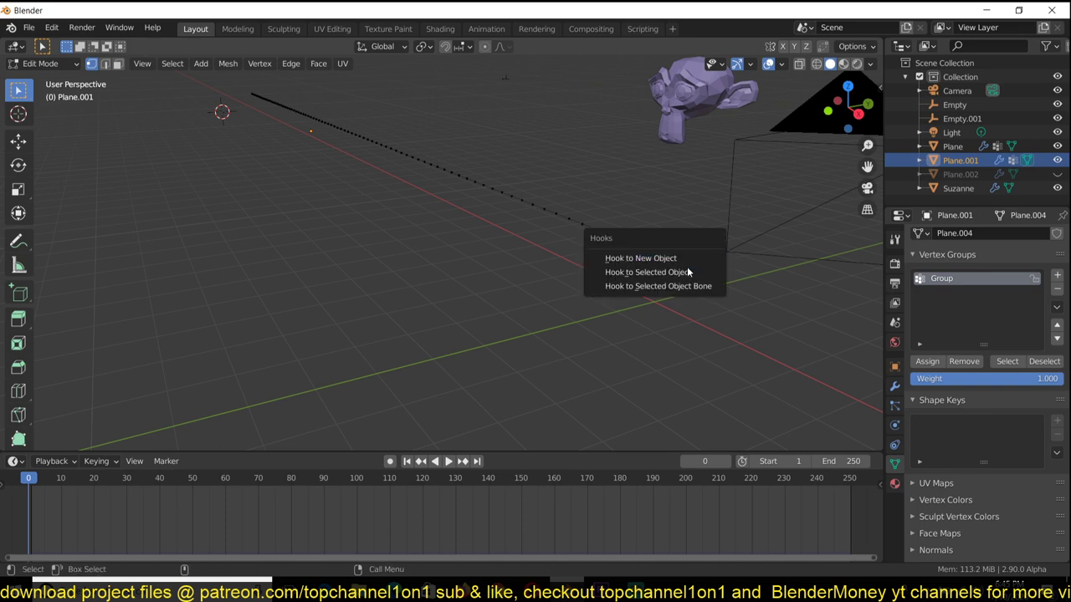
{"action": "left_click", "coordinate": [687, 266]}
{"action": "key", "text": "Tab"}
- Play the simulation and move the new hook empty Empty.002 to test whether the line's end follows, cancelling each move
{"action": "left_click", "coordinate": [710, 272]}
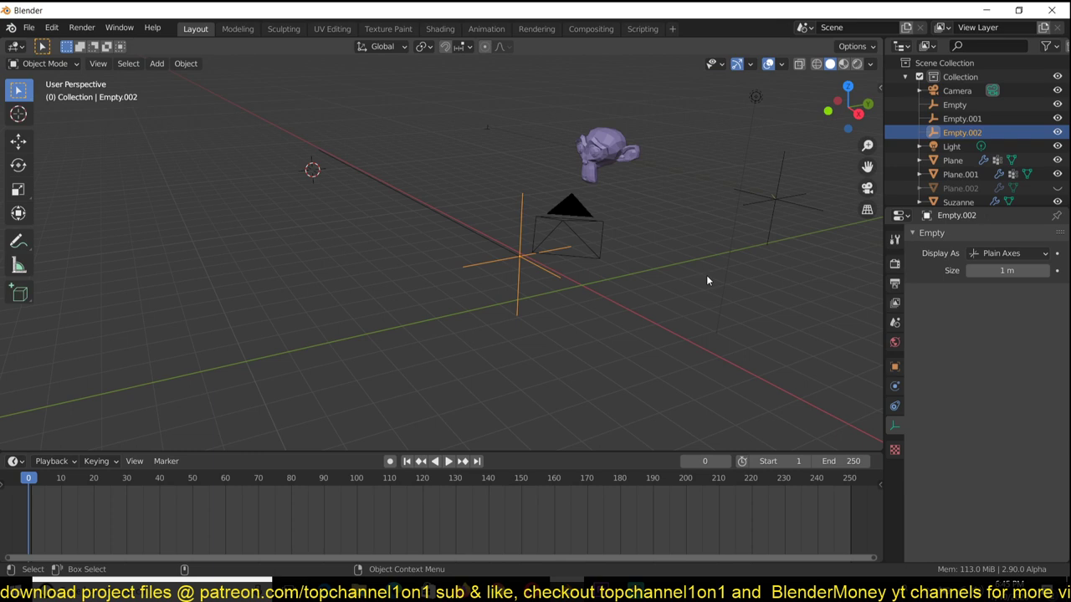
{"action": "scroll", "coordinate": [664, 285], "scroll_direction": "down", "scroll_amount": 4}
{"action": "key", "text": "space"}
{"action": "key", "text": "g"}
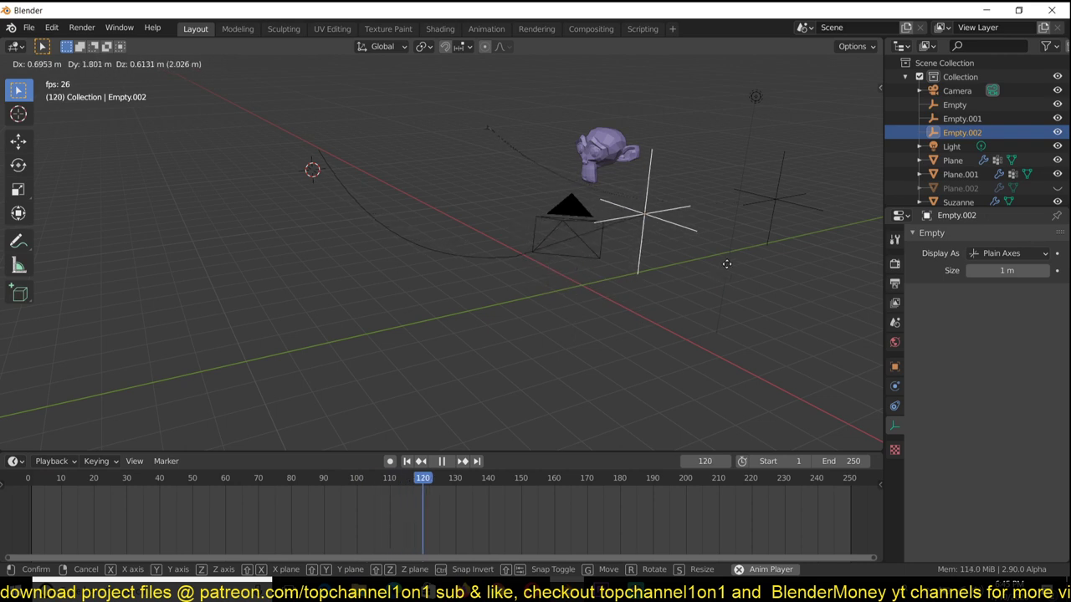
{"action": "right_click", "coordinate": [667, 305]}
{"action": "key", "text": "Escape"}
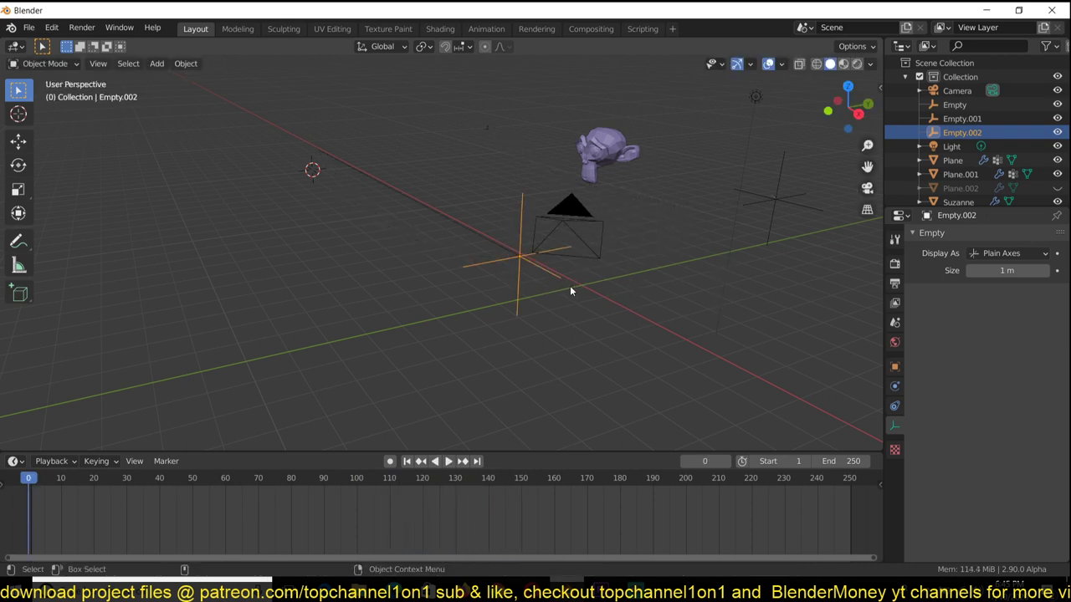
{"action": "key", "text": "space"}
{"action": "key", "text": "g"}
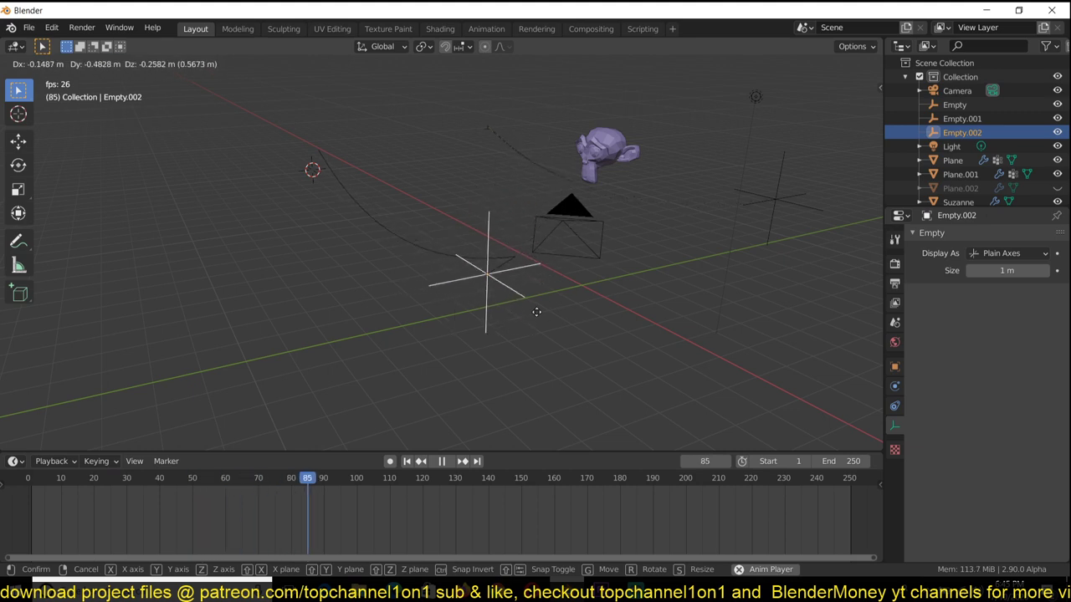
{"action": "right_click", "coordinate": [536, 312]}
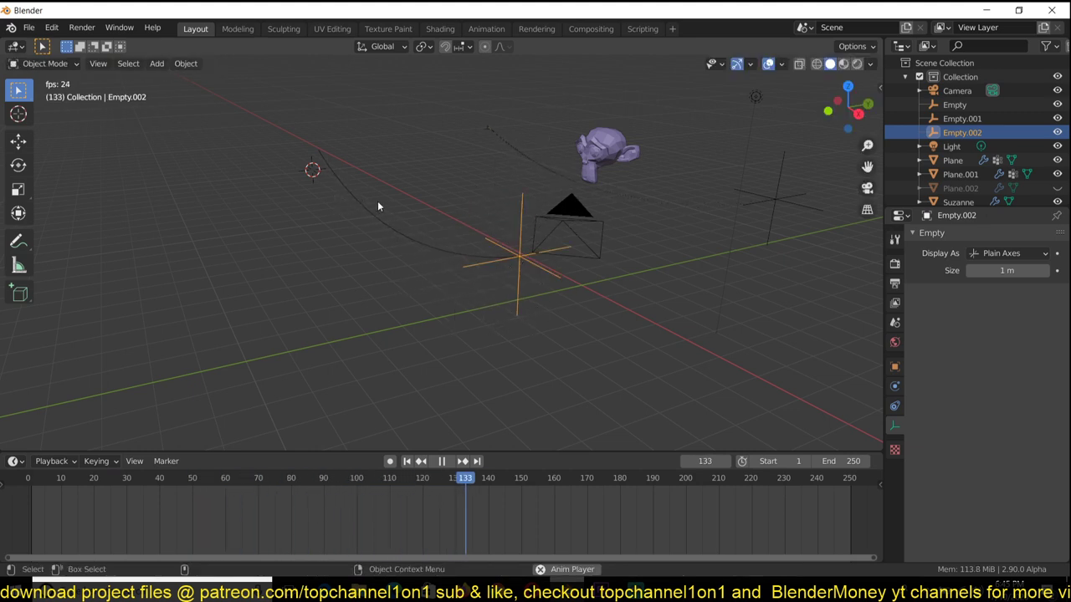
{"action": "key", "text": "Escape"}
- Place the Hook modifier above the Cloth modifier in the line's modifier stack
{"action": "left_click", "coordinate": [449, 221]}
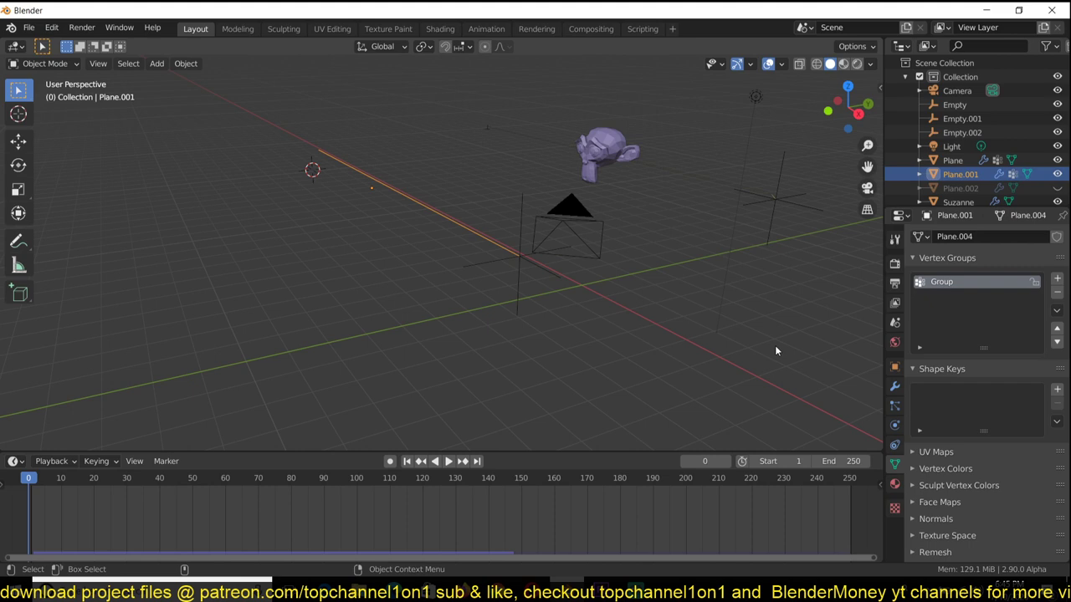
{"action": "left_click", "coordinate": [895, 387]}
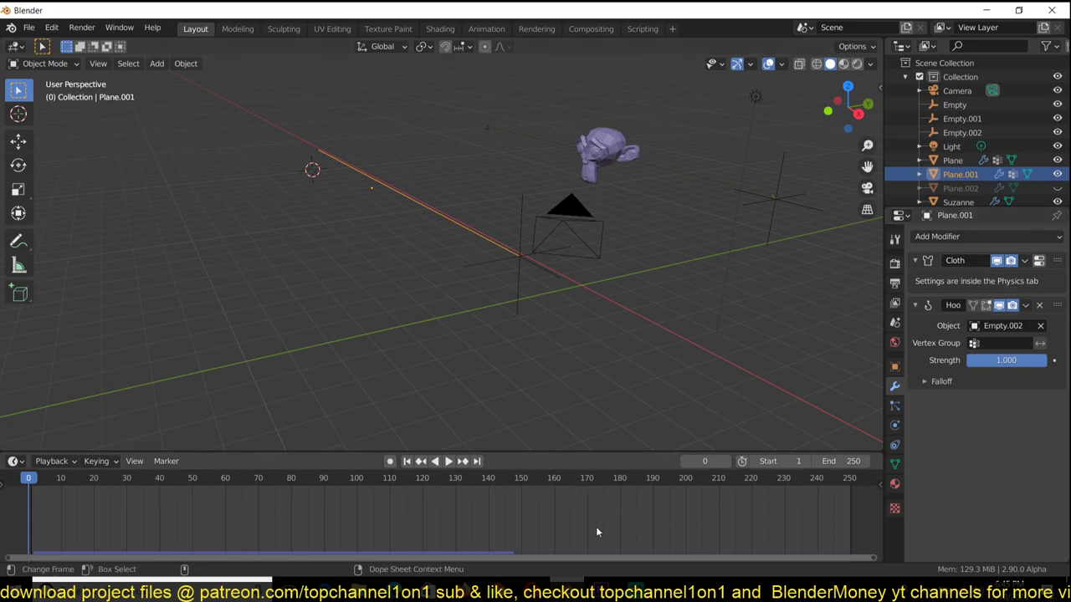
{"action": "left_click", "coordinate": [635, 589]}
{"action": "left_click", "coordinate": [636, 588]}
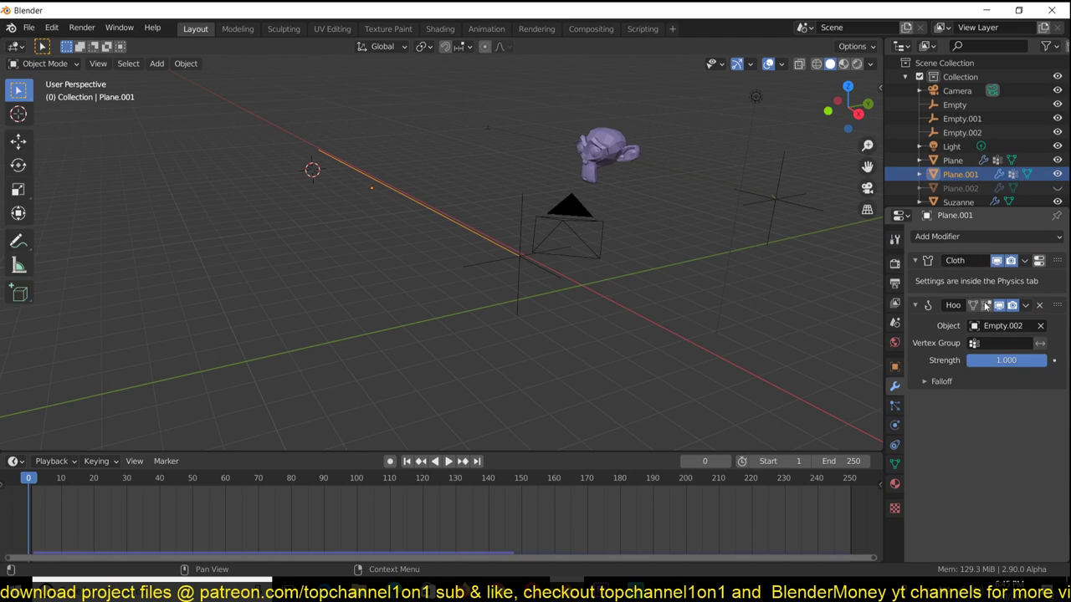
{"action": "left_click_drag", "start_coordinate": [1057, 309], "coordinate": [1057, 262]}
{"action": "key", "text": "c"}
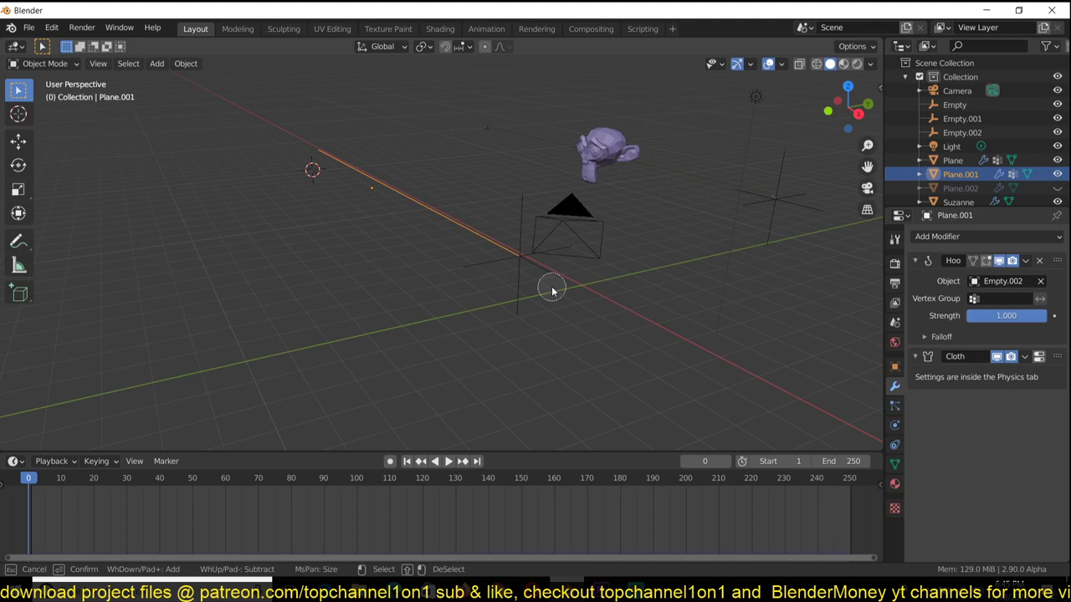
{"action": "key", "text": "Escape"}
- Replay the simulation and move Empty.002 to test the reordered hook, and cancel the move
{"action": "key", "text": "space"}
{"action": "left_click", "coordinate": [522, 291]}
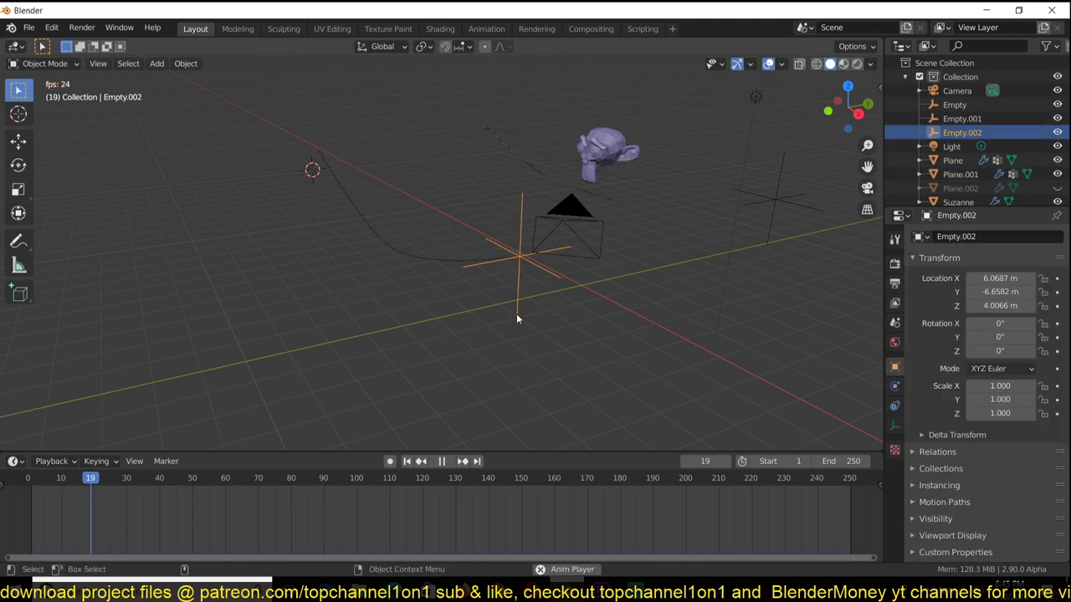
{"action": "key", "text": "g"}
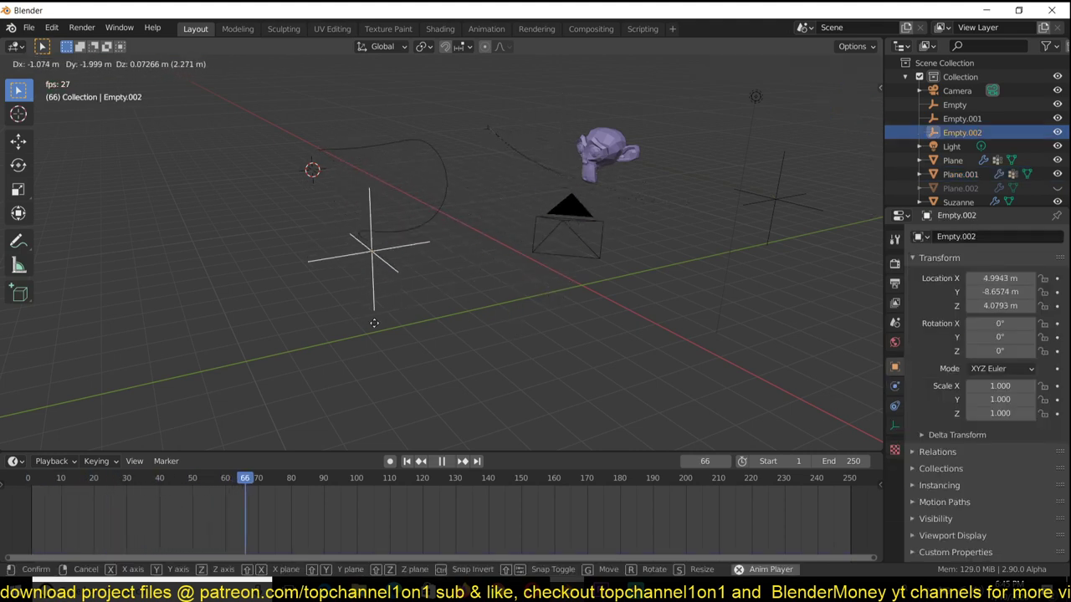
{"action": "key", "text": "Escape"}
{"action": "key", "text": "Escape"}
- Unhide the hidden chain object and inspect its links and the hook empty at its end
{"action": "left_click", "coordinate": [465, 231]}
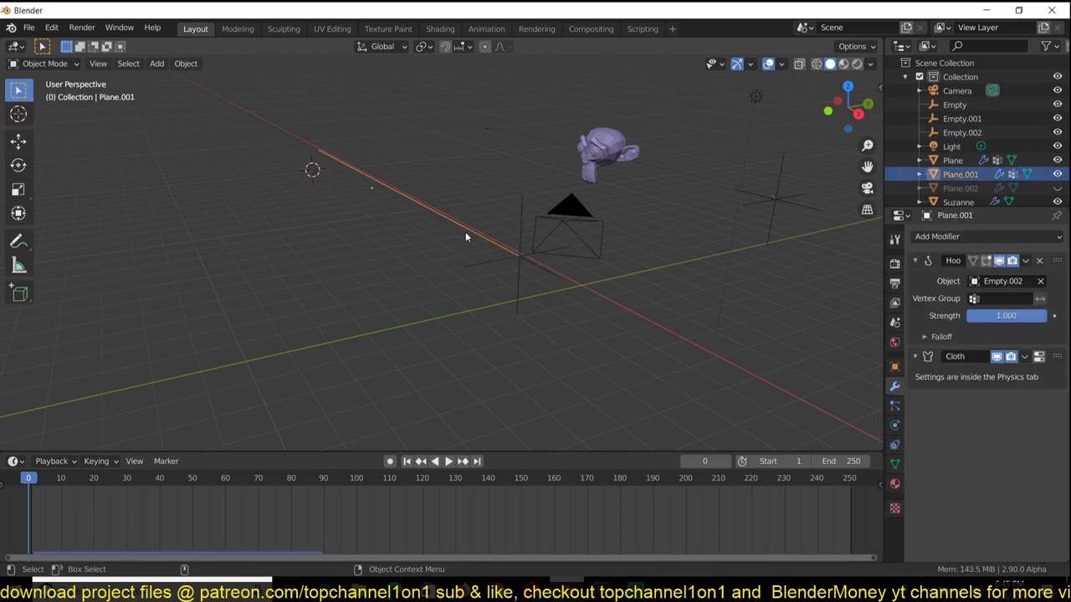
{"action": "key", "text": "KP_7"}
{"action": "scroll", "coordinate": [466, 253], "scroll_direction": "up", "scroll_amount": 4}
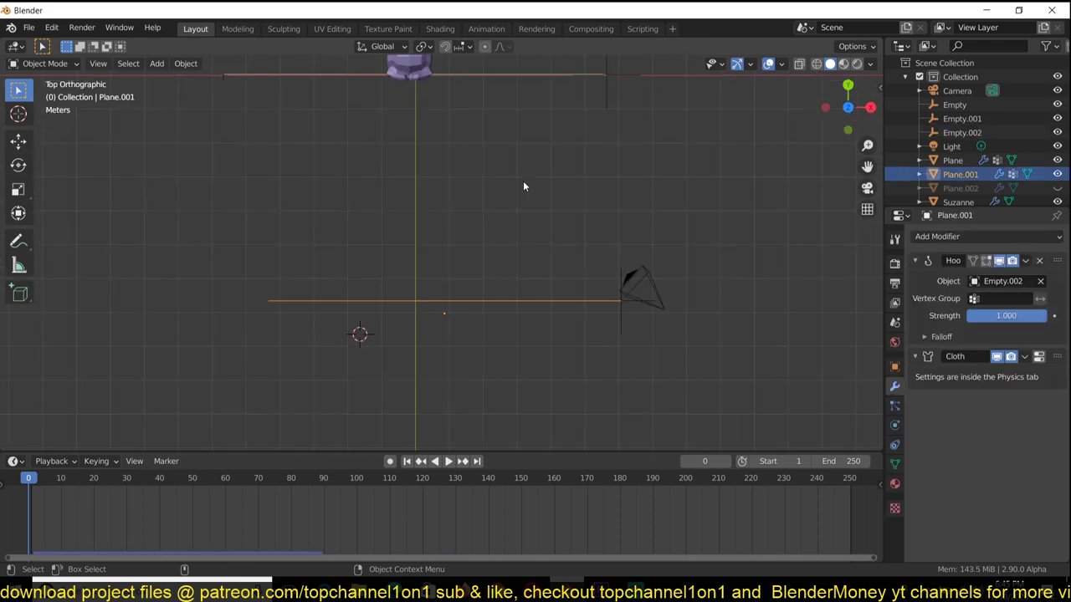
{"action": "middle_click_drag", "start_coordinate": [524, 186], "coordinate": [518, 307], "text": "shift"}
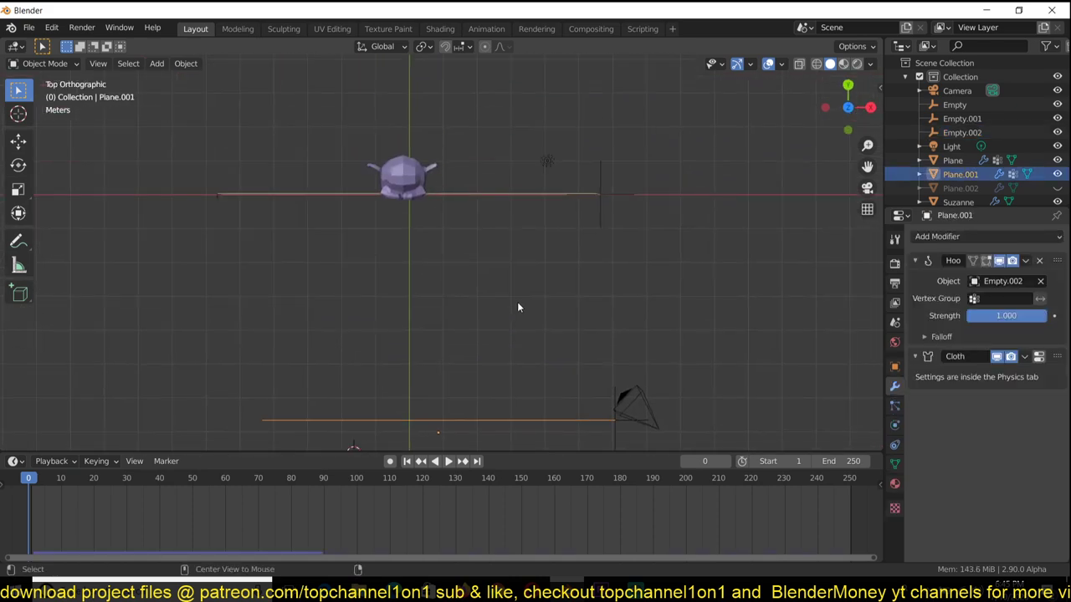
{"action": "key", "text": "alt+h"}
{"action": "left_click", "coordinate": [542, 199]}
{"action": "middle_click_drag", "start_coordinate": [558, 234], "coordinate": [408, 272]}
{"action": "scroll", "coordinate": [466, 192], "scroll_direction": "up", "scroll_amount": 4}
{"action": "scroll", "coordinate": [410, 271], "scroll_direction": "up", "scroll_amount": 3}
{"action": "scroll", "coordinate": [411, 276], "scroll_direction": "down", "scroll_amount": 4}
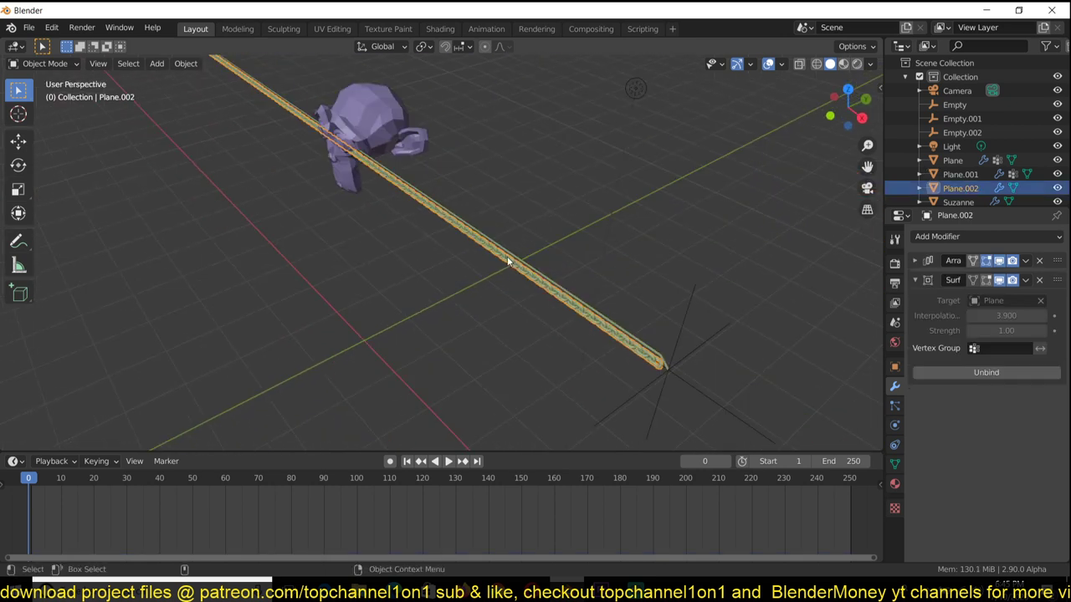
{"action": "left_click", "coordinate": [672, 347]}
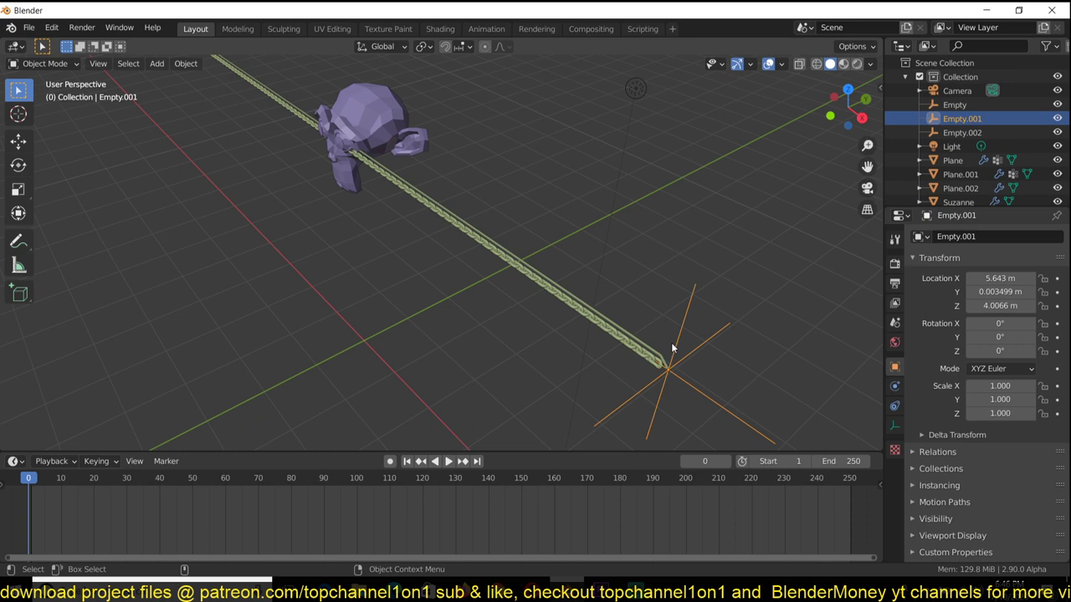
{"action": "scroll", "coordinate": [457, 256], "scroll_direction": "down", "scroll_amount": 6}
- Open the second line, Plane.001, in Edit Mode and collapse its Hook modifier settings
{"action": "key", "text": "KP_7"}
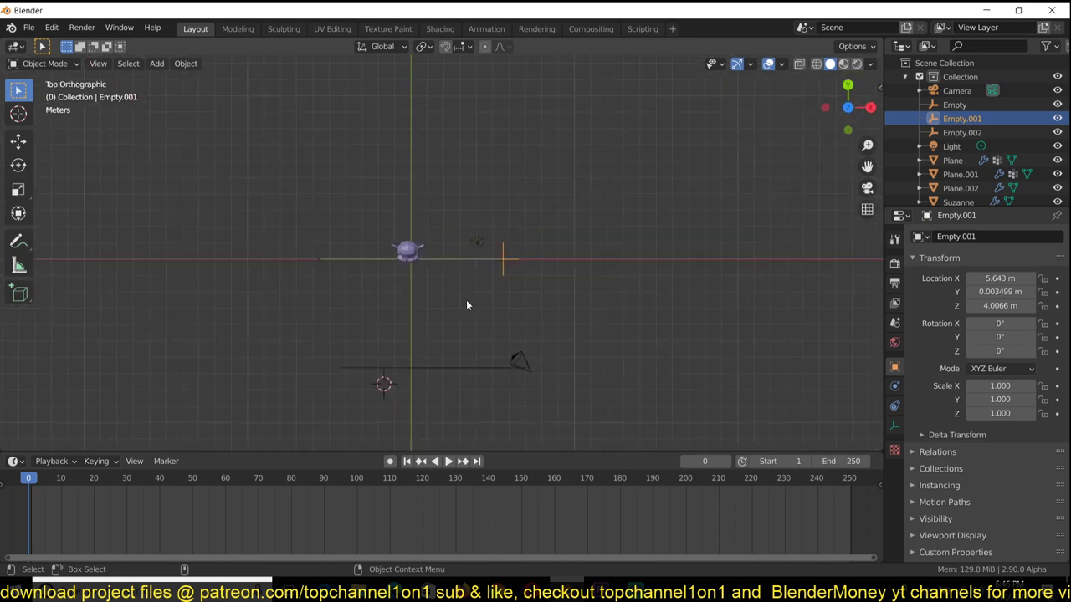
{"action": "scroll", "coordinate": [468, 304], "scroll_direction": "down", "scroll_amount": 2}
{"action": "middle_click_drag", "start_coordinate": [467, 305], "coordinate": [460, 250], "text": "shift"}
{"action": "scroll", "coordinate": [461, 249], "scroll_direction": "up", "scroll_amount": 8}
{"action": "scroll", "coordinate": [461, 245], "scroll_direction": "down", "scroll_amount": 4}
{"action": "left_click", "coordinate": [466, 290]}
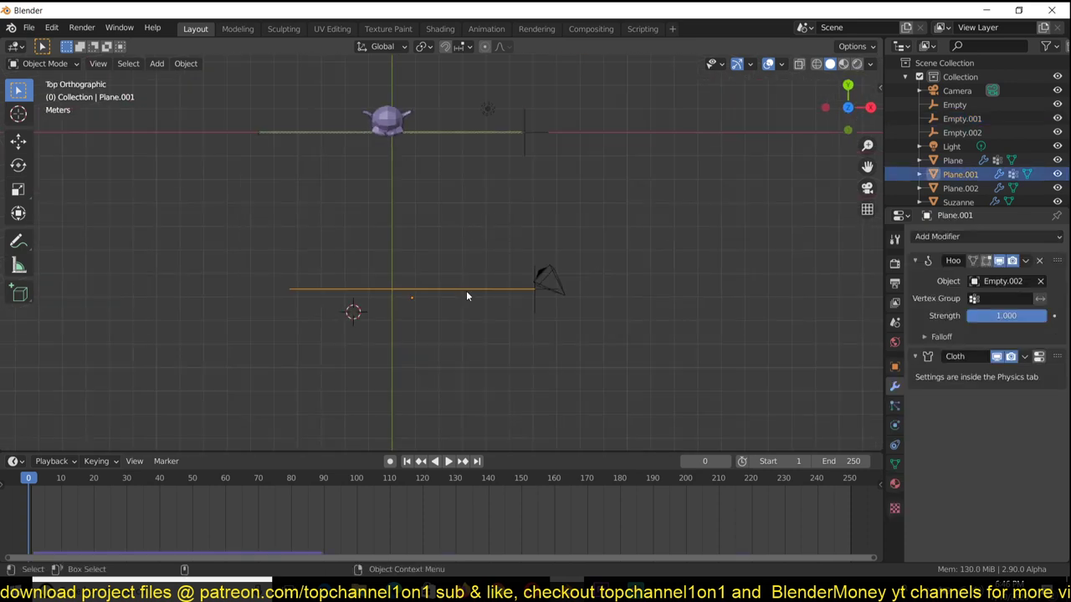
{"action": "scroll", "coordinate": [465, 290], "scroll_direction": "up", "scroll_amount": 4}
{"action": "middle_click_drag", "start_coordinate": [465, 290], "coordinate": [421, 211]}
{"action": "key", "text": "Tab"}
{"action": "key", "text": "Tab"}
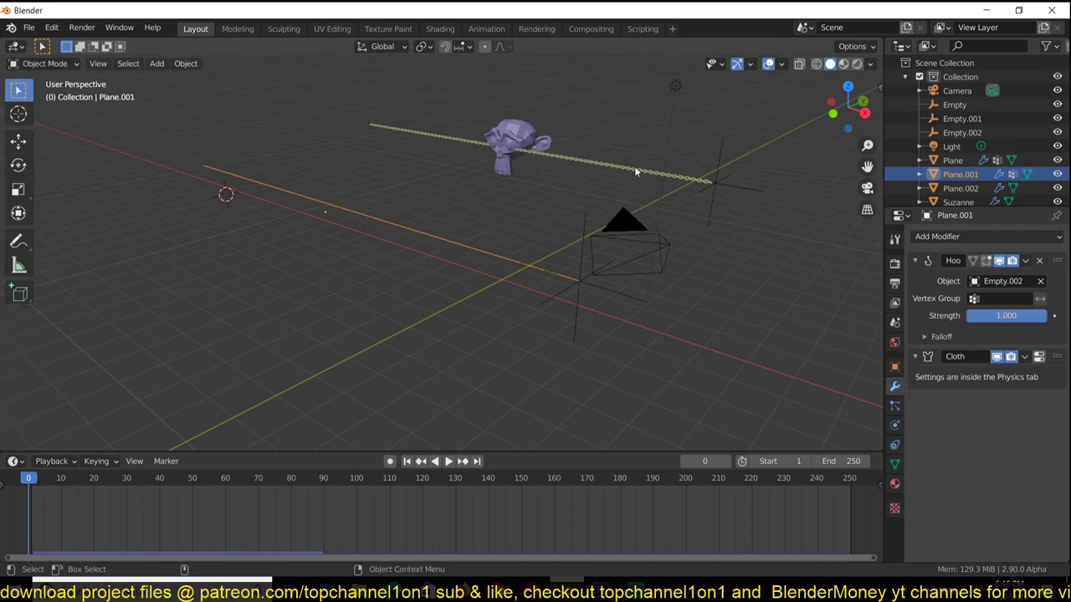
{"action": "key", "text": "Tab"}
{"action": "key", "text": "KP_7"}
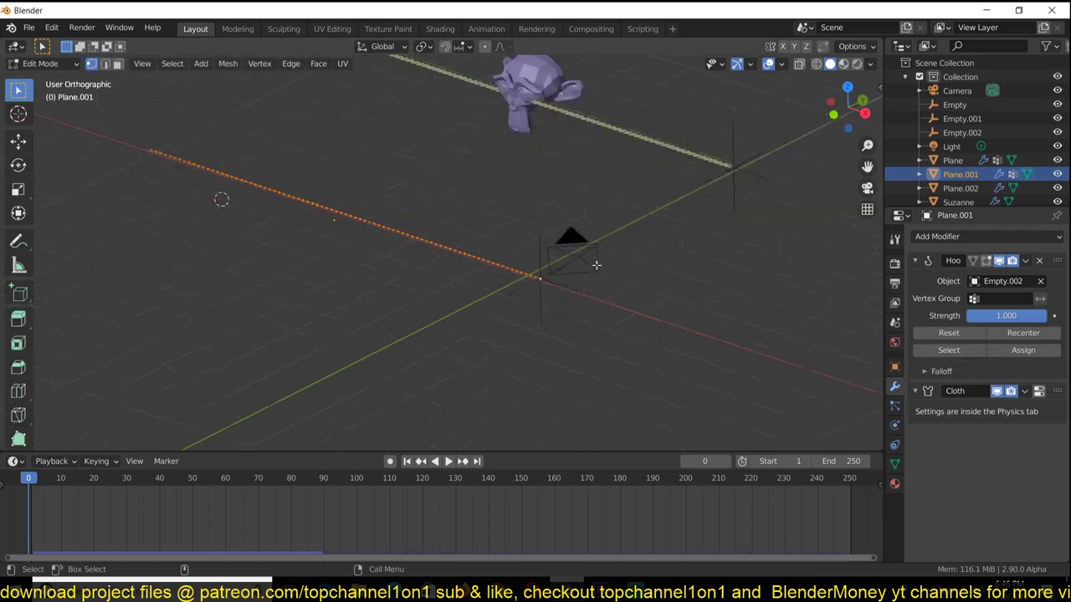
{"action": "left_click", "coordinate": [914, 261]}
- Extrude the whole line about 0.025 m along Y into a thin strip and return to Object Mode
{"action": "scroll", "coordinate": [594, 328], "scroll_direction": "up", "scroll_amount": 4}
{"action": "middle_click_drag", "start_coordinate": [593, 334], "coordinate": [594, 175], "text": "shift"}
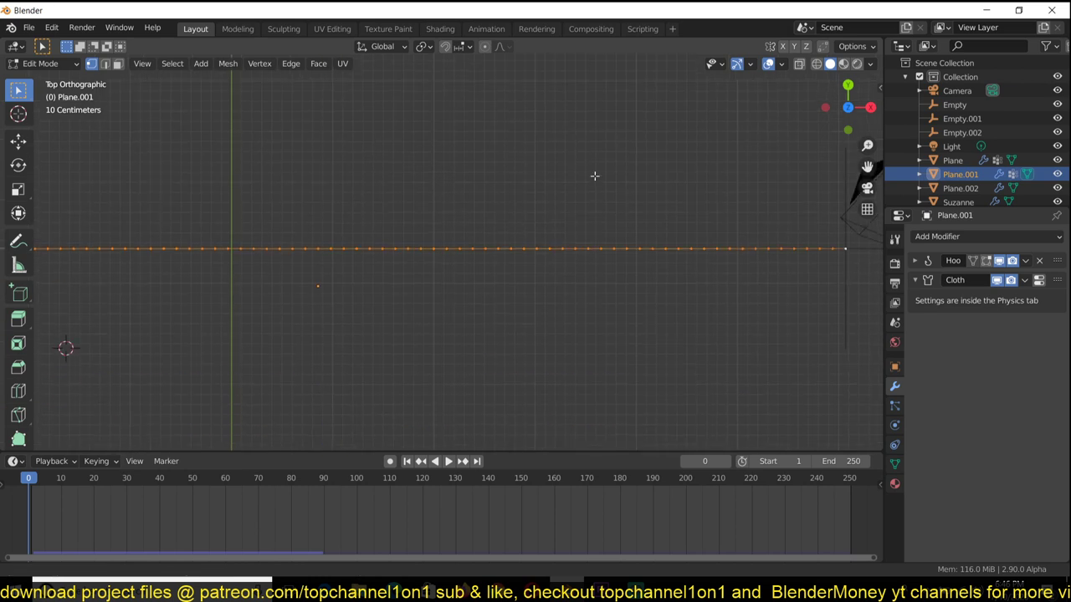
{"action": "middle_click_drag", "start_coordinate": [567, 288], "coordinate": [455, 174]}
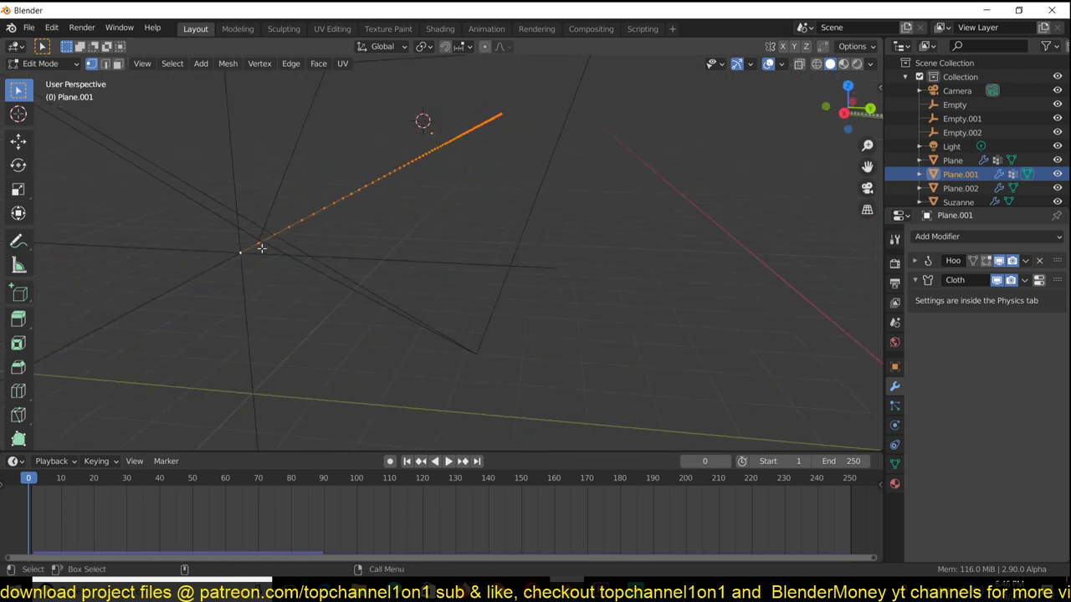
{"action": "key", "text": "g"}
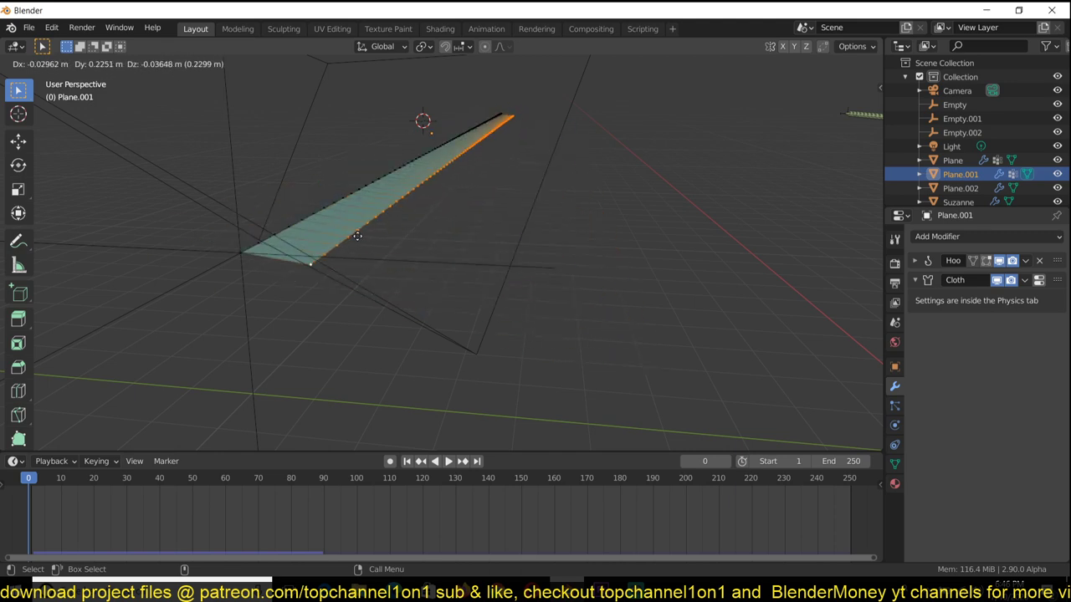
{"action": "right_click", "coordinate": [321, 231]}
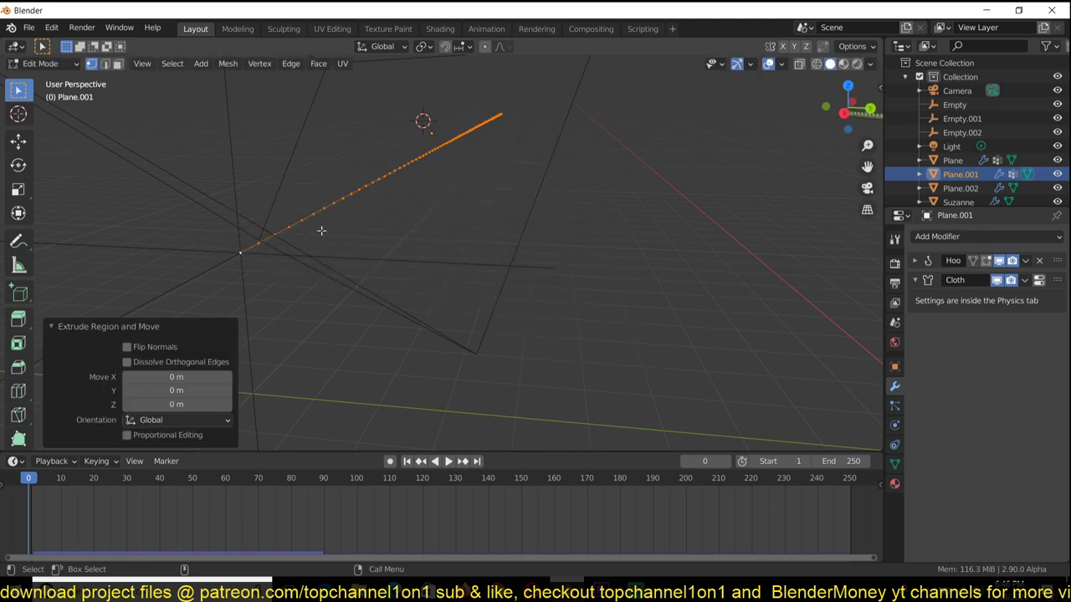
{"action": "left_click", "coordinate": [18, 143]}
{"action": "left_click_drag", "start_coordinate": [518, 137], "coordinate": [524, 138]}
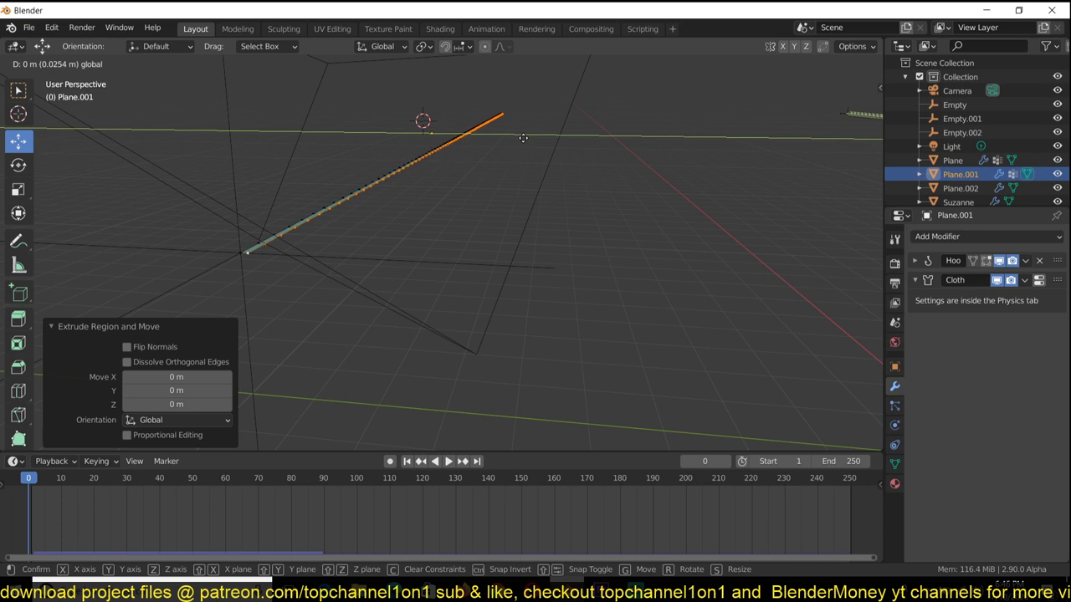
{"action": "key", "text": "Tab"}
- Play the simulation on the thin strip, move Empty.002 to test its hooked end, cancel the move and stop playback
{"action": "middle_click_drag", "start_coordinate": [440, 173], "coordinate": [560, 287]}
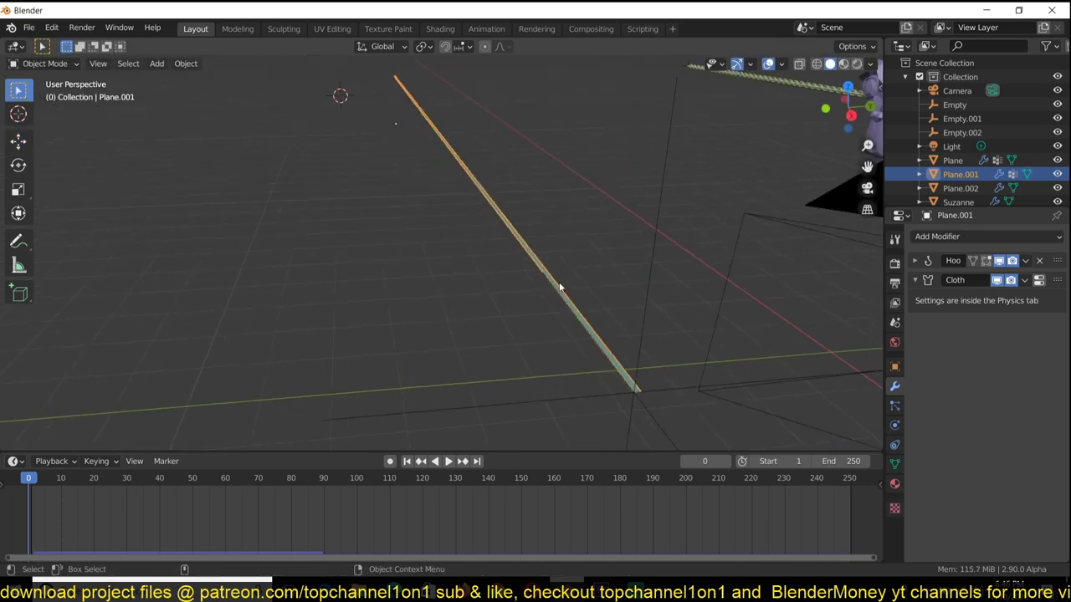
{"action": "key", "text": "space"}
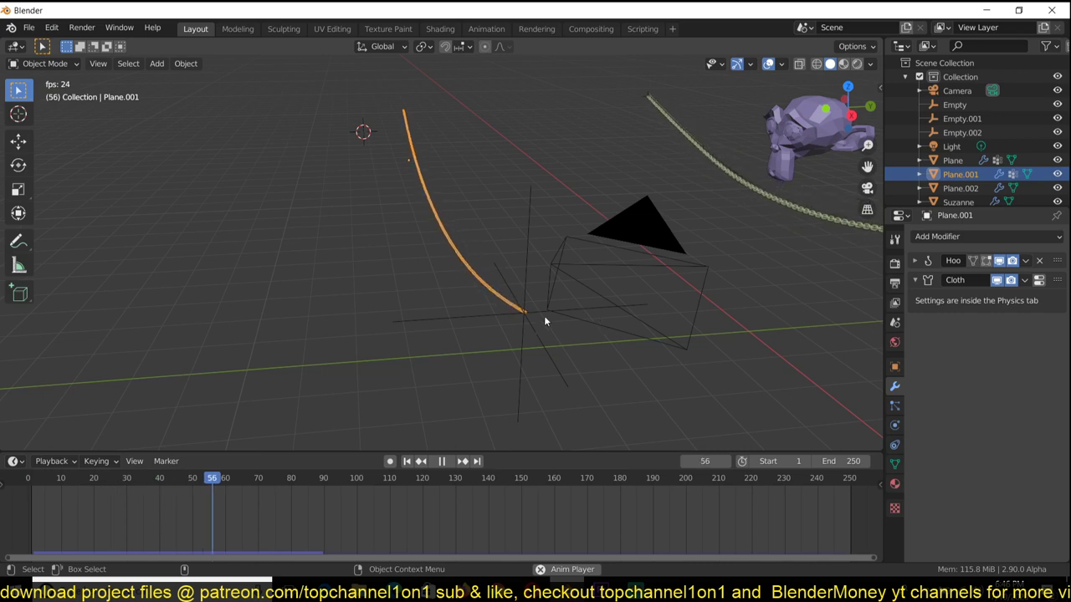
{"action": "left_click", "coordinate": [537, 318]}
{"action": "key", "text": "g"}
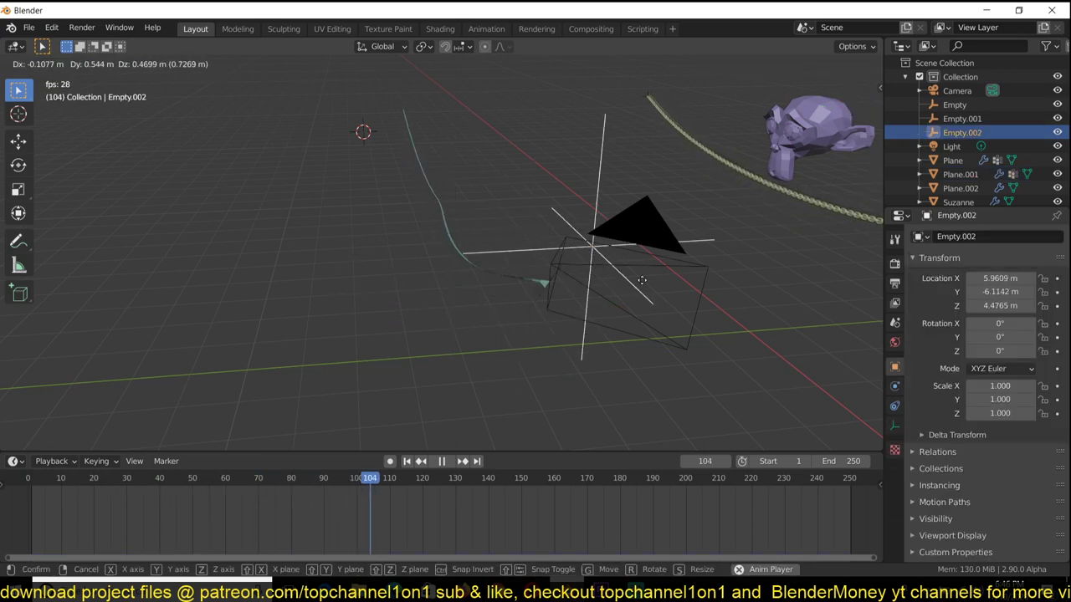
{"action": "right_click", "coordinate": [578, 313]}
{"action": "scroll", "coordinate": [535, 345], "scroll_direction": "up", "scroll_amount": 3}
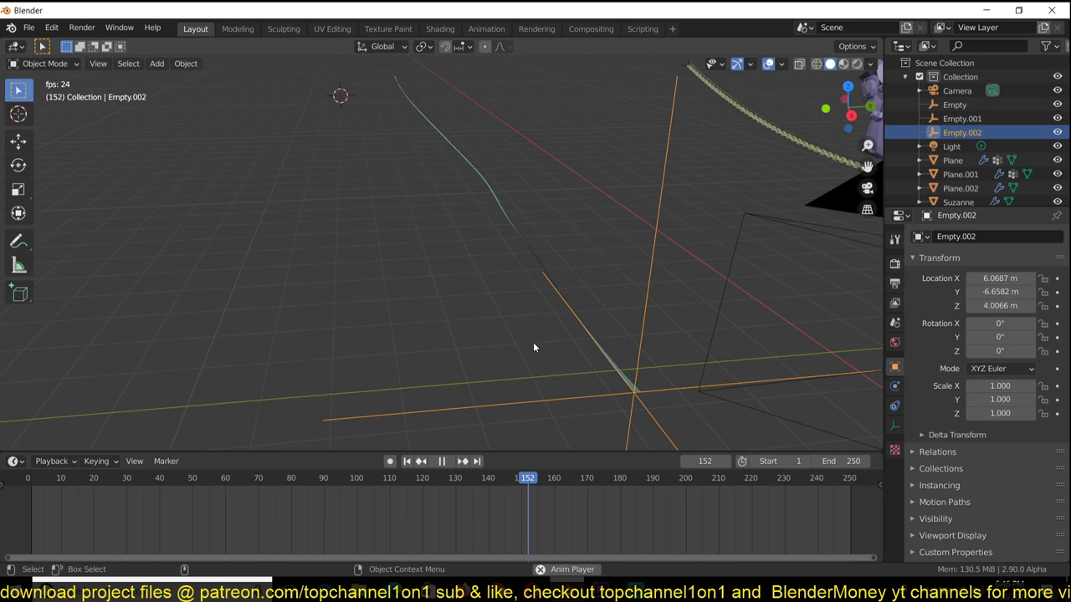
{"action": "scroll", "coordinate": [569, 341], "scroll_direction": "down", "scroll_amount": 2}
{"action": "key", "text": "space"}
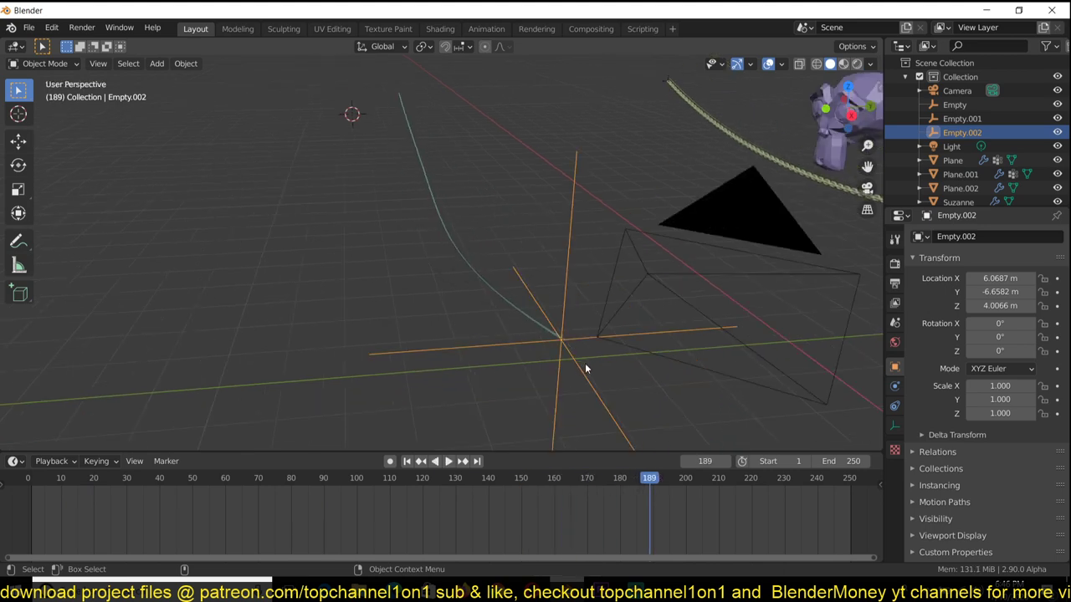
- Rewind to frame 0, replay the simulation and move Empty.002 to check the strip's end again, cancelling the moves
{"action": "key", "text": "g"}
{"action": "right_click", "coordinate": [621, 357]}
{"action": "right_click_drag", "start_coordinate": [64, 517], "coordinate": [3, 533]}
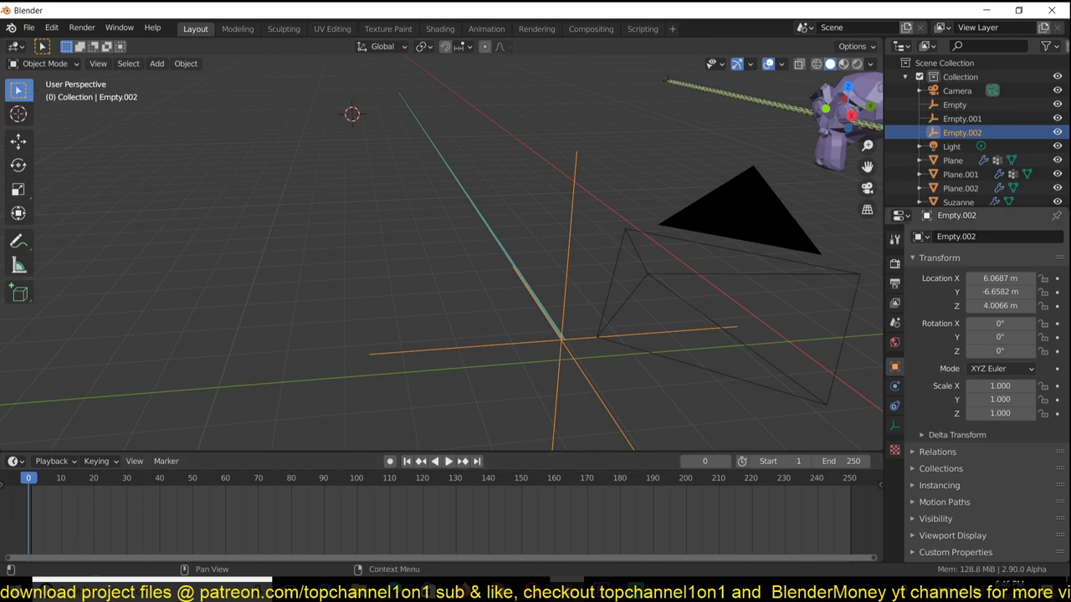
{"action": "key", "text": "space"}
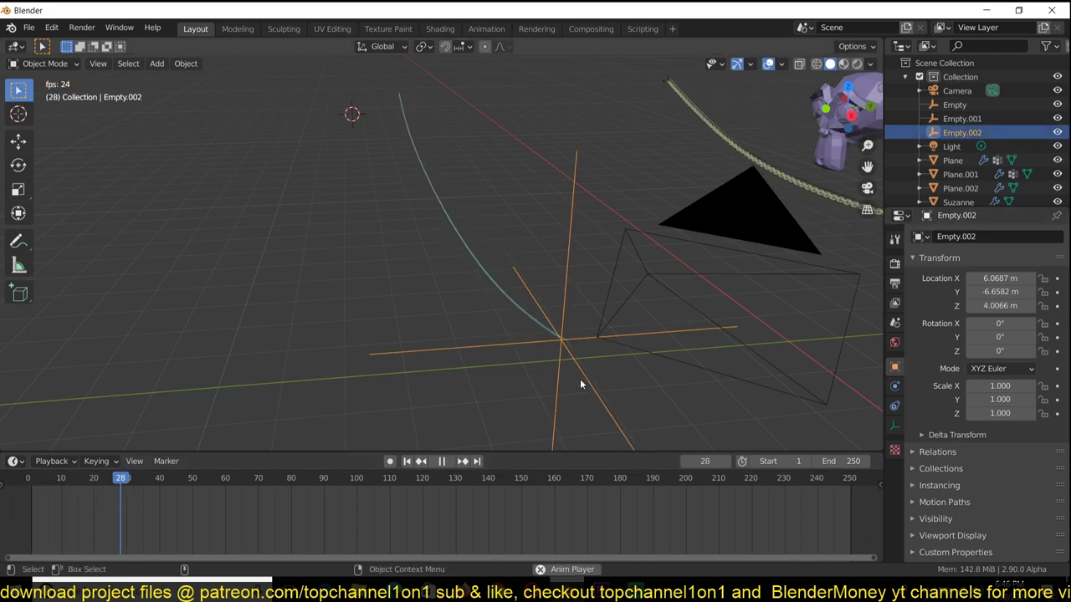
{"action": "key", "text": "g"}
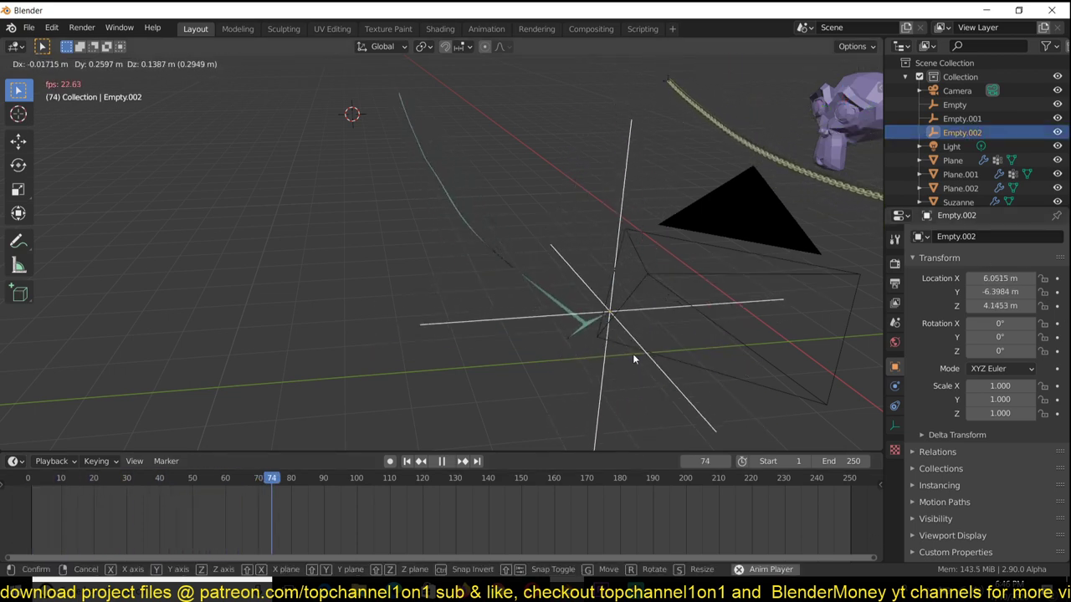
{"action": "right_click", "coordinate": [624, 355]}
{"action": "key", "text": "Escape"}
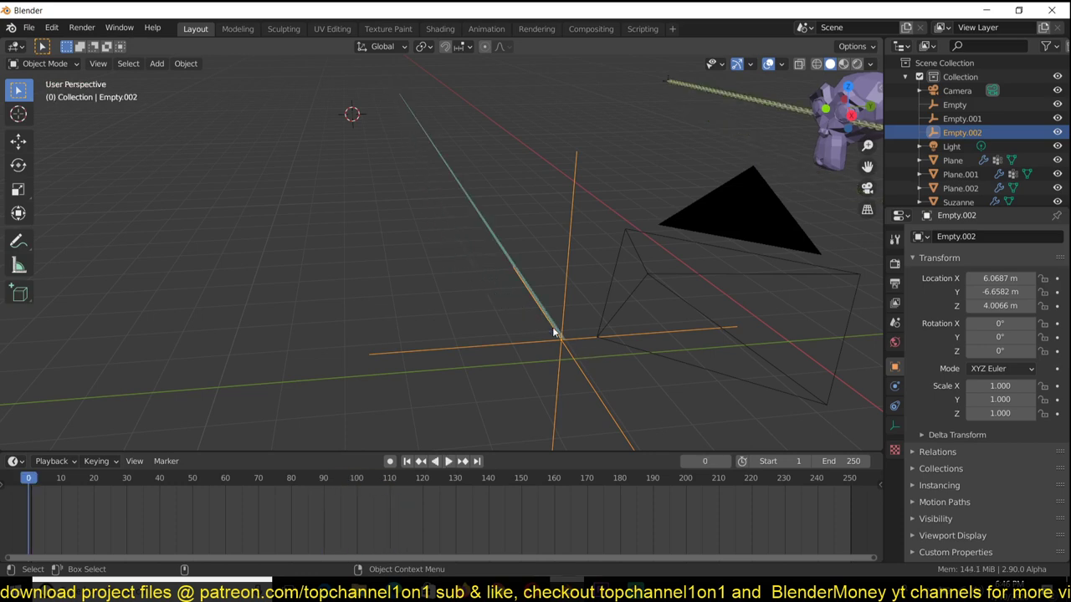
- Assign both end vertices of the strip nearest the camera to the existing Empty.002 hook and return to Object Mode
{"action": "left_click", "coordinate": [552, 326]}
{"action": "key", "text": "Tab"}
{"action": "middle_click_drag", "start_coordinate": [595, 352], "coordinate": [621, 366]}
{"action": "middle_click_drag", "start_coordinate": [607, 311], "coordinate": [489, 291], "text": "shift"}
{"action": "scroll", "coordinate": [489, 291], "scroll_direction": "up", "scroll_amount": 3}
{"action": "scroll", "coordinate": [418, 335], "scroll_direction": "down", "scroll_amount": 3}
{"action": "key", "text": "Tab"}
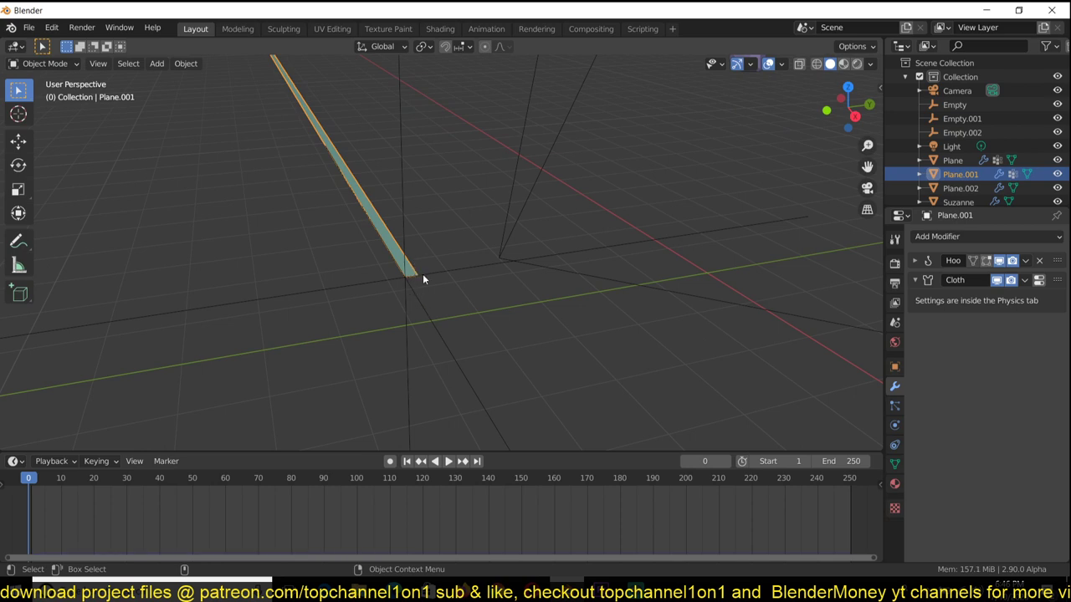
{"action": "left_click", "coordinate": [447, 279], "text": "shift"}
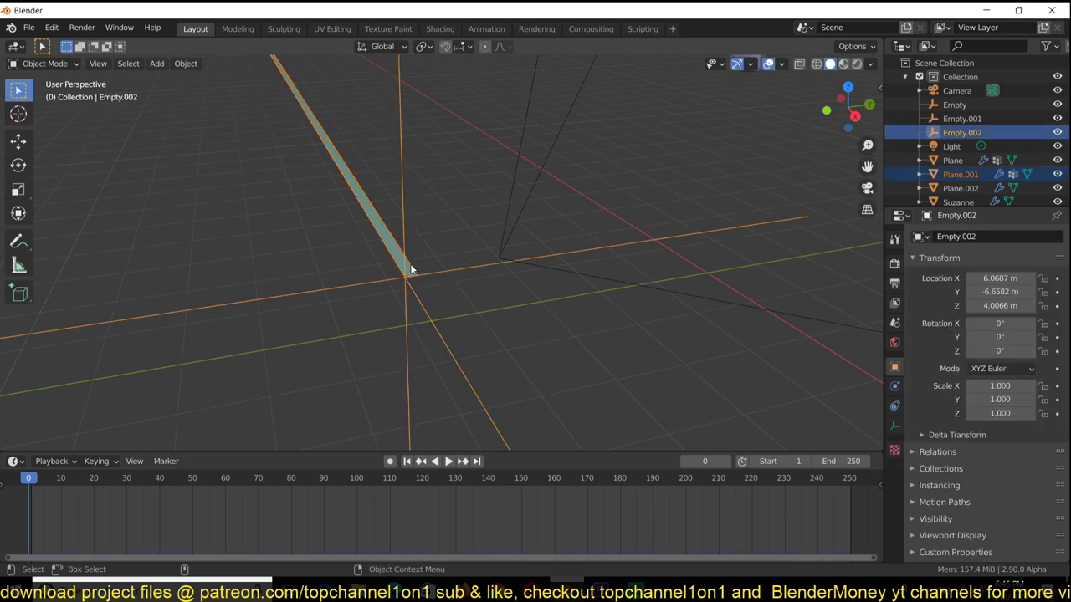
{"action": "left_click", "coordinate": [409, 266]}
{"action": "key", "text": "Tab"}
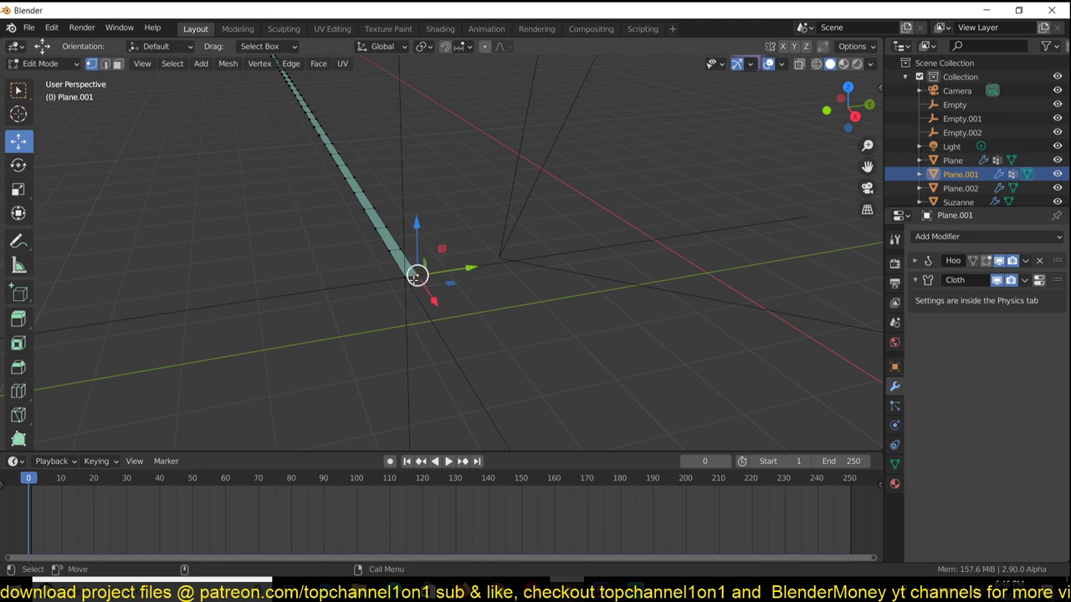
{"action": "left_click", "coordinate": [408, 280], "text": "shift"}
{"action": "left_click", "coordinate": [471, 269], "text": "ctrl"}
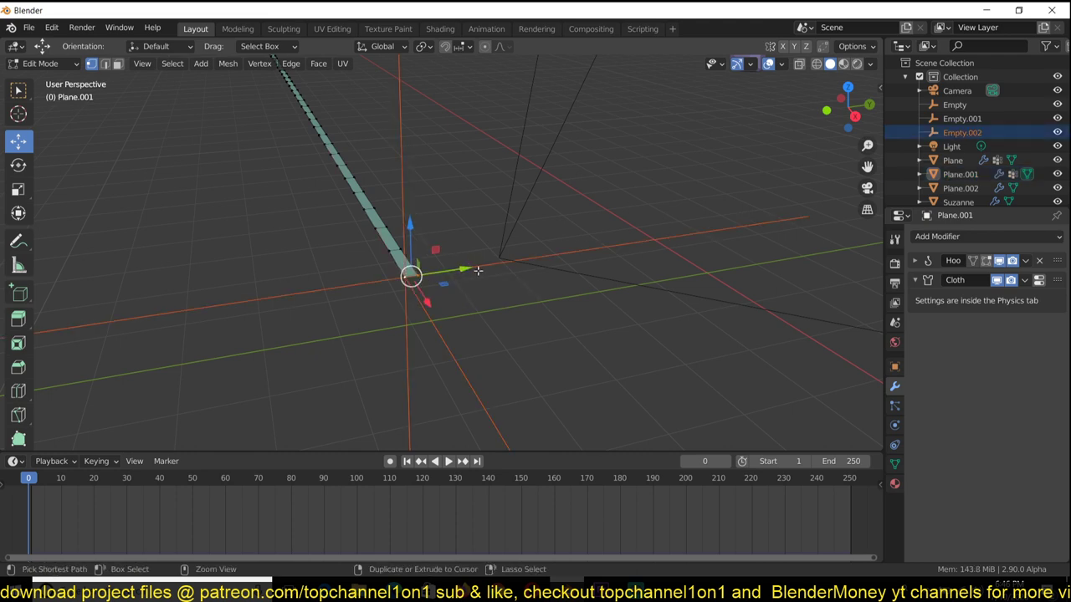
{"action": "key", "text": "ctrl+h"}
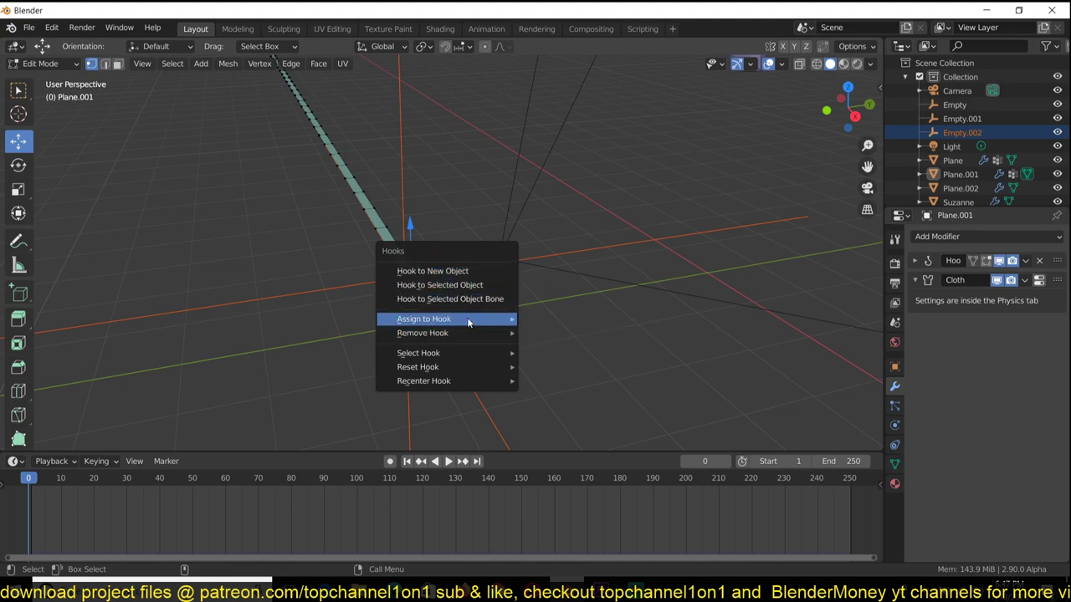
{"action": "mouse_move", "coordinate": [471, 319]}
{"action": "left_click", "coordinate": [540, 317]}
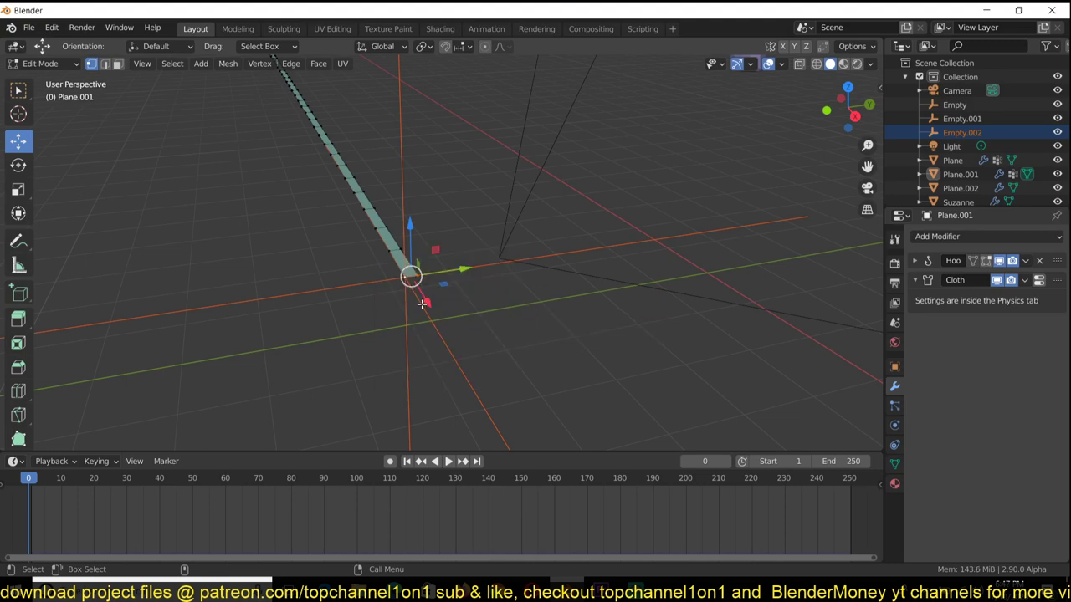
{"action": "key", "text": "Tab"}
- Play the simulation and move Empty.002 to test the newly assigned end vertices, cancelling the move and playback
{"action": "key", "text": "space"}
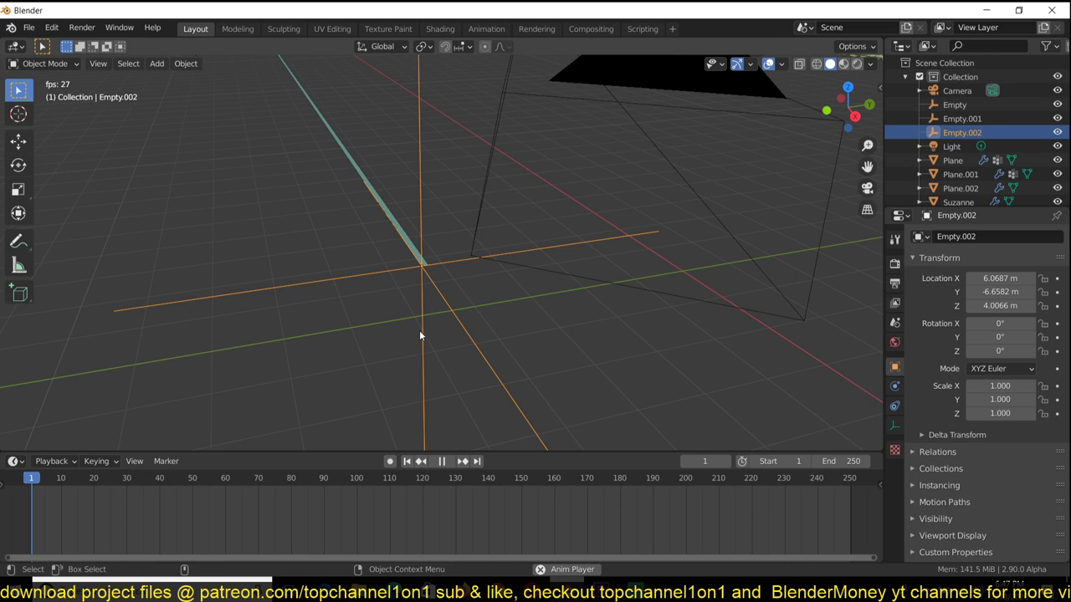
{"action": "key", "text": "g"}
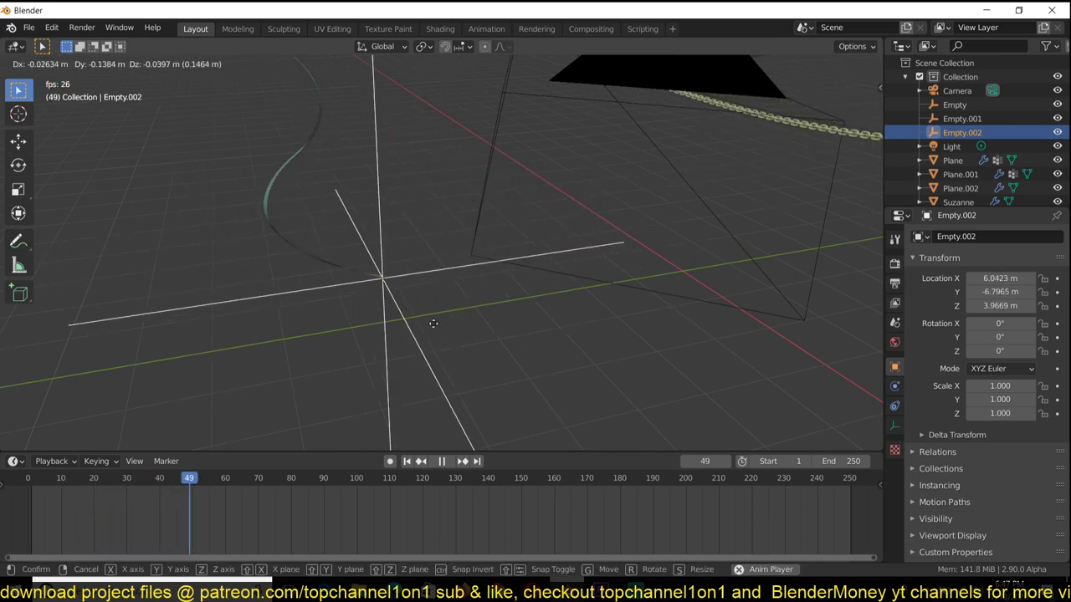
{"action": "key", "text": "Escape"}
{"action": "key", "text": "Escape"}
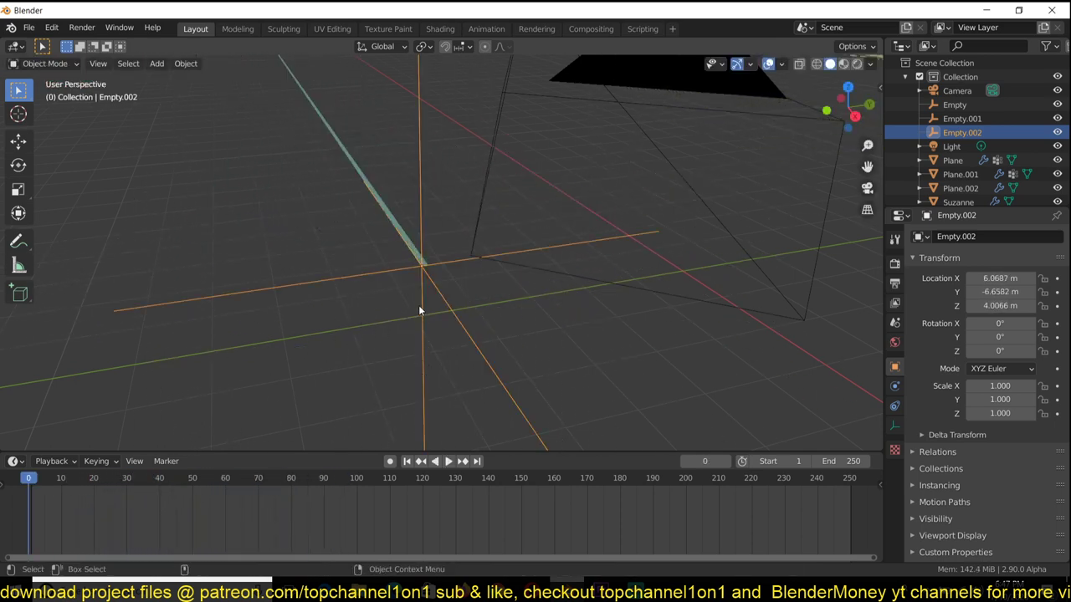
- In top view, place the 3D cursor beside the strip's end opposite Empty.002 and add a plane there
{"action": "scroll", "coordinate": [420, 301], "scroll_direction": "down", "scroll_amount": 8}
{"action": "key", "text": "KP_7"}
{"action": "middle_click_drag", "start_coordinate": [444, 199], "coordinate": [590, 174], "text": "shift"}
{"action": "scroll", "coordinate": [389, 292], "scroll_direction": "up", "scroll_amount": 3}
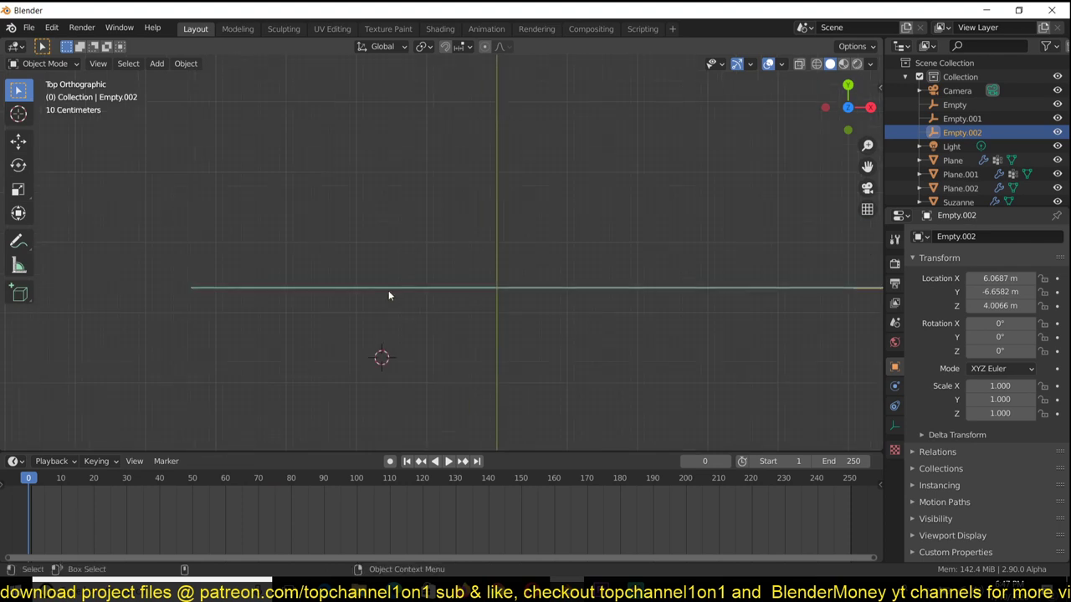
{"action": "middle_click_drag", "start_coordinate": [277, 289], "coordinate": [465, 233], "text": "shift"}
{"action": "scroll", "coordinate": [462, 232], "scroll_direction": "up", "scroll_amount": 7}
{"action": "scroll", "coordinate": [488, 203], "scroll_direction": "down", "scroll_amount": 10}
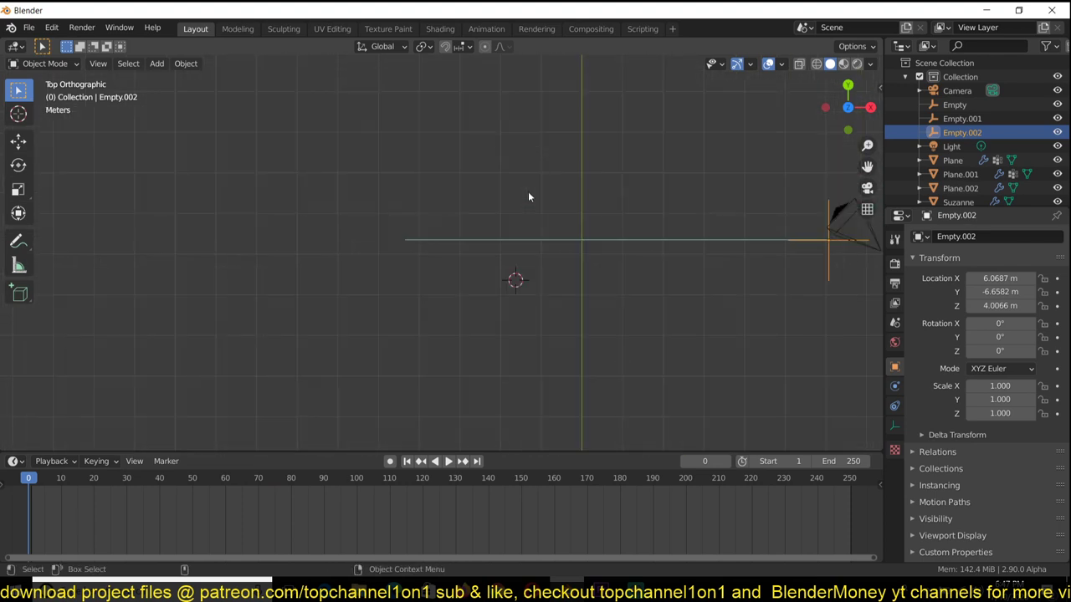
{"action": "scroll", "coordinate": [527, 191], "scroll_direction": "down", "scroll_amount": 3}
{"action": "scroll", "coordinate": [397, 242], "scroll_direction": "up", "scroll_amount": 13}
{"action": "middle_click_drag", "start_coordinate": [349, 235], "coordinate": [378, 275], "text": "shift"}
{"action": "right_click", "coordinate": [267, 261], "text": "shift"}
{"action": "key", "text": "shift+a"}
{"action": "left_click", "coordinate": [336, 260]}
- Scale the new plane by about 0.133, stretch it along X by about 1.532 and apply its scale
{"action": "key", "text": "s"}
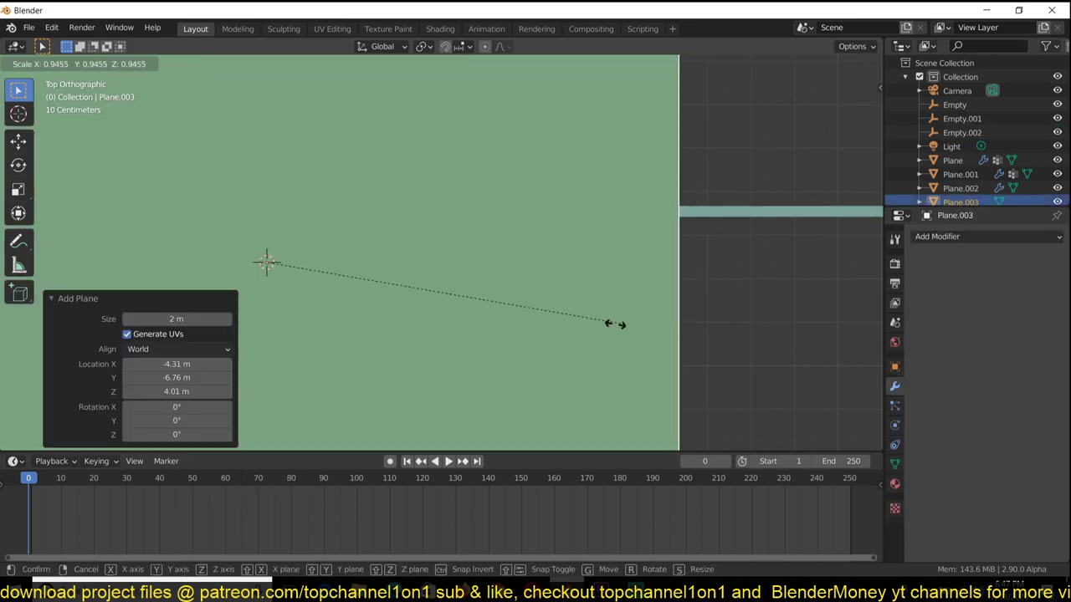
{"action": "left_click", "coordinate": [313, 281]}
{"action": "key", "text": "s"}
{"action": "key", "text": "x"}
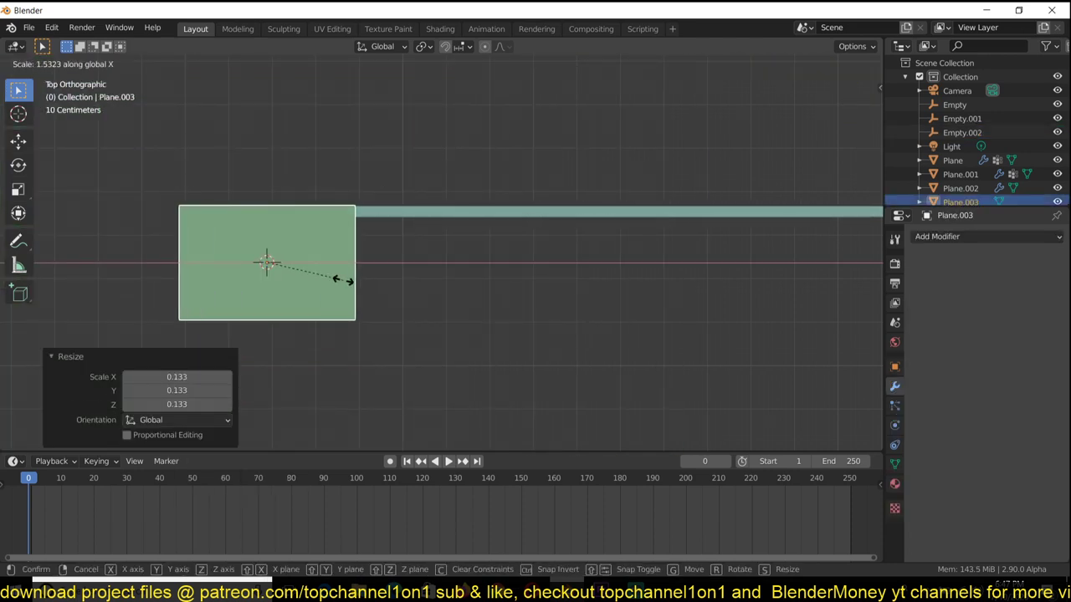
{"action": "left_click", "coordinate": [343, 280]}
{"action": "scroll", "coordinate": [401, 275], "scroll_direction": "up", "scroll_amount": 2}
{"action": "key", "text": "ctrl+a"}
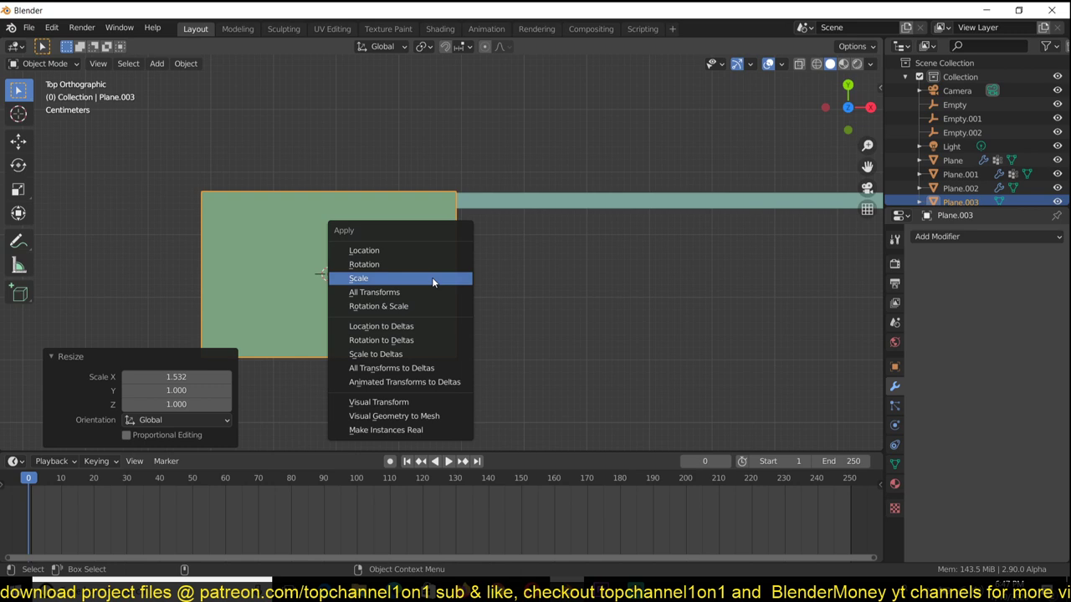
{"action": "left_click", "coordinate": [431, 278]}
- Round the plane's corners with a vertex-only bevel of about 0.13 m and 4 segments
{"action": "key", "text": "Tab"}
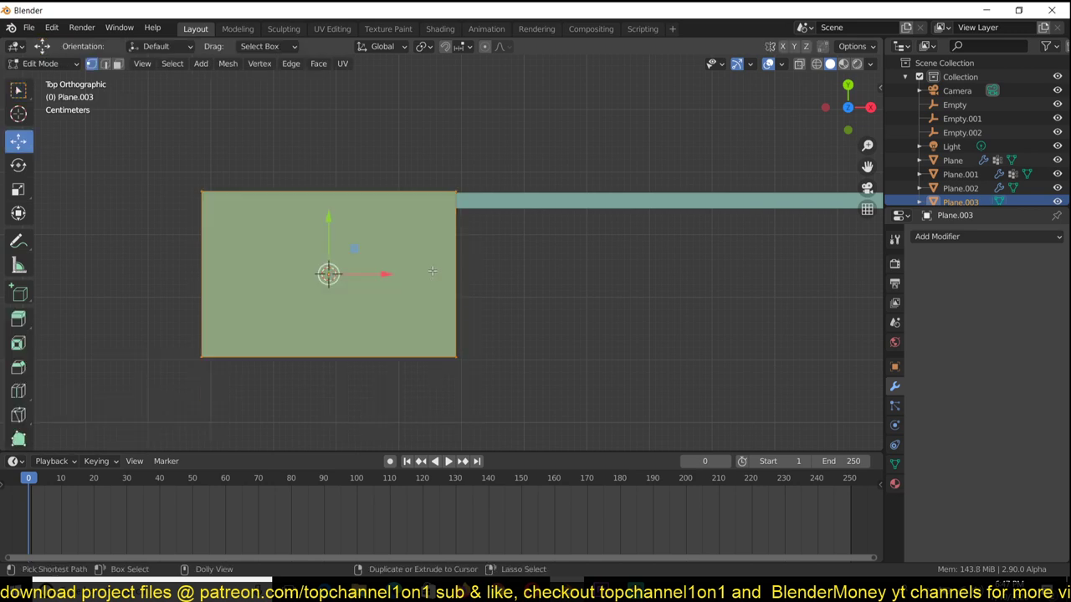
{"action": "key", "text": "ctrl+shift+b"}
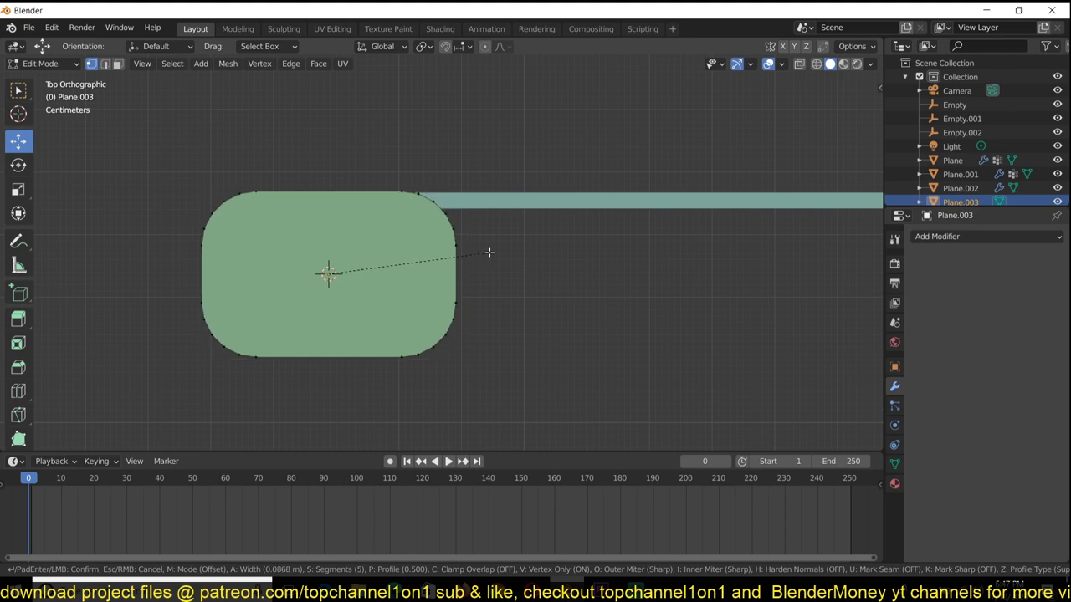
{"action": "scroll", "coordinate": [509, 249], "scroll_direction": "down", "scroll_amount": 2}
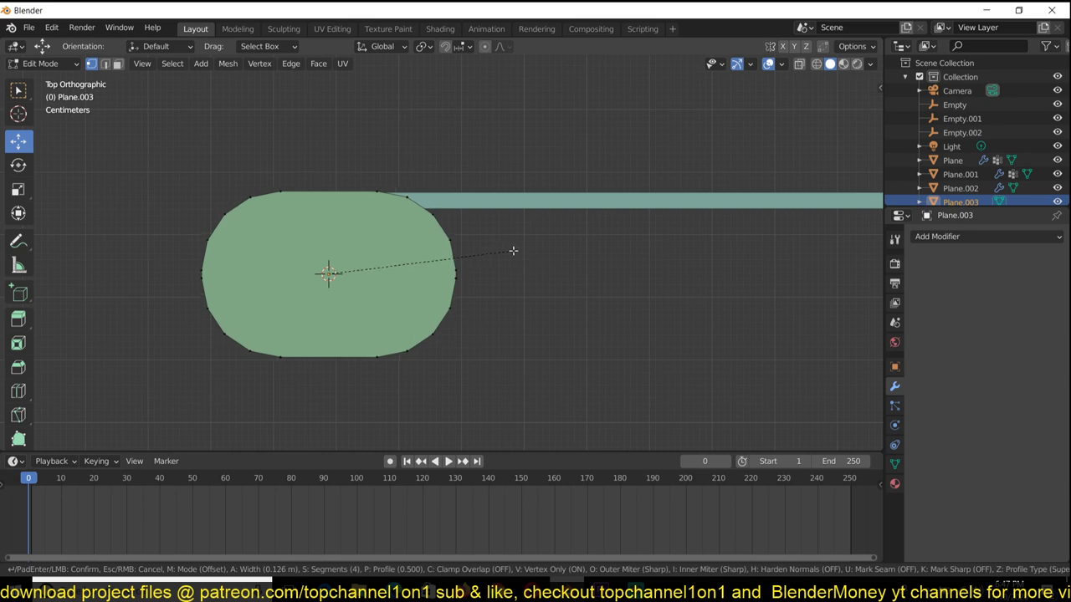
{"action": "left_click", "coordinate": [513, 250]}
- Merge the doubled vertices at center on both short ends of the rounded plane and return to Object Mode
{"action": "middle_click_drag", "start_coordinate": [530, 287], "coordinate": [633, 251], "text": "shift"}
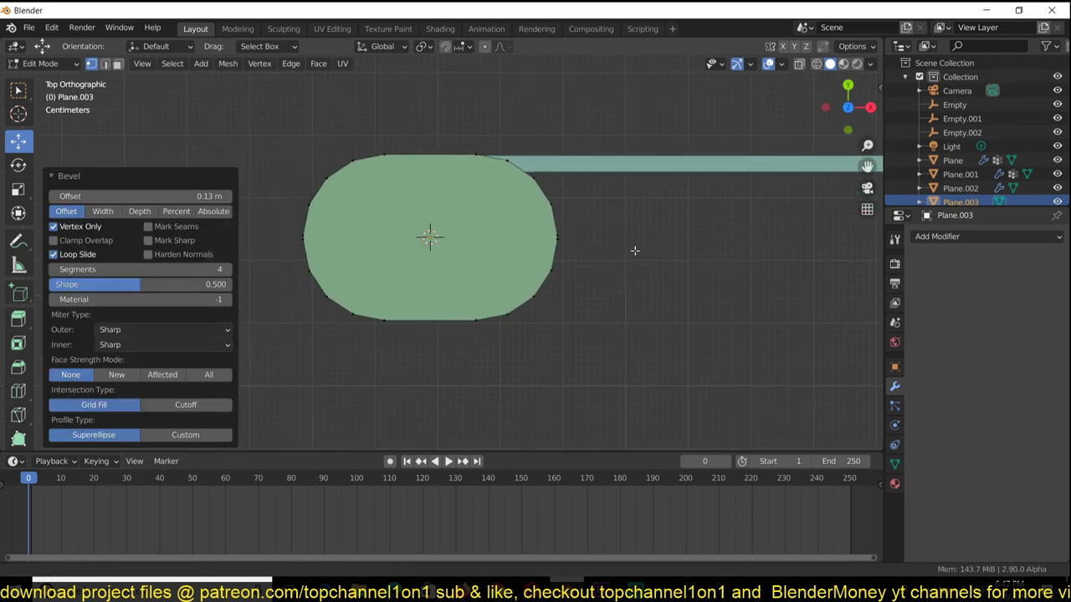
{"action": "left_click", "coordinate": [575, 231]}
{"action": "left_click", "coordinate": [565, 244]}
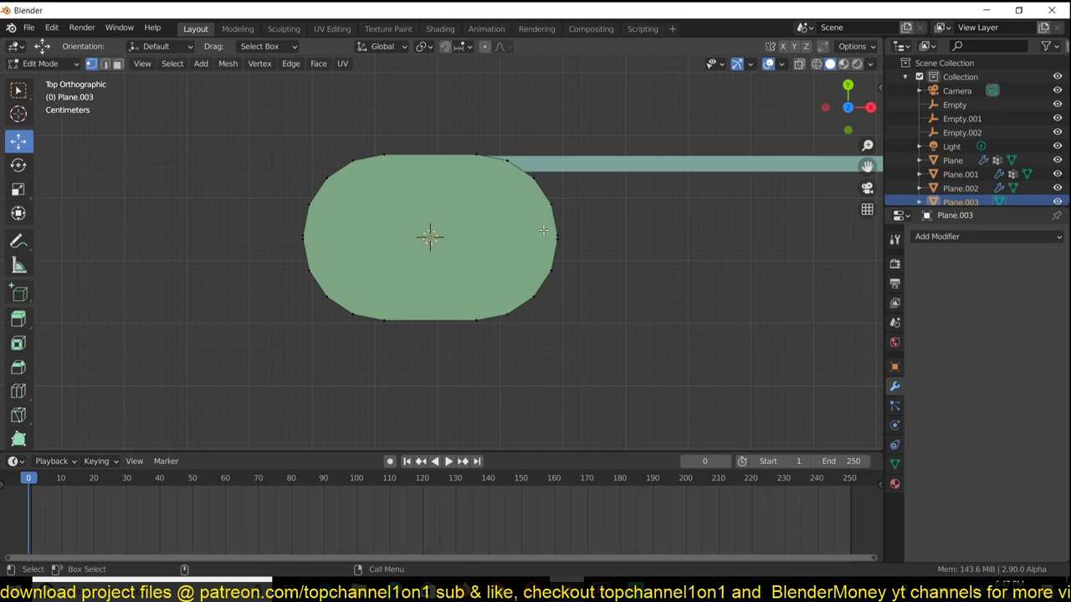
{"action": "left_click_drag", "start_coordinate": [543, 230], "coordinate": [584, 254]}
{"action": "key", "text": "m"}
{"action": "left_click", "coordinate": [585, 254]}
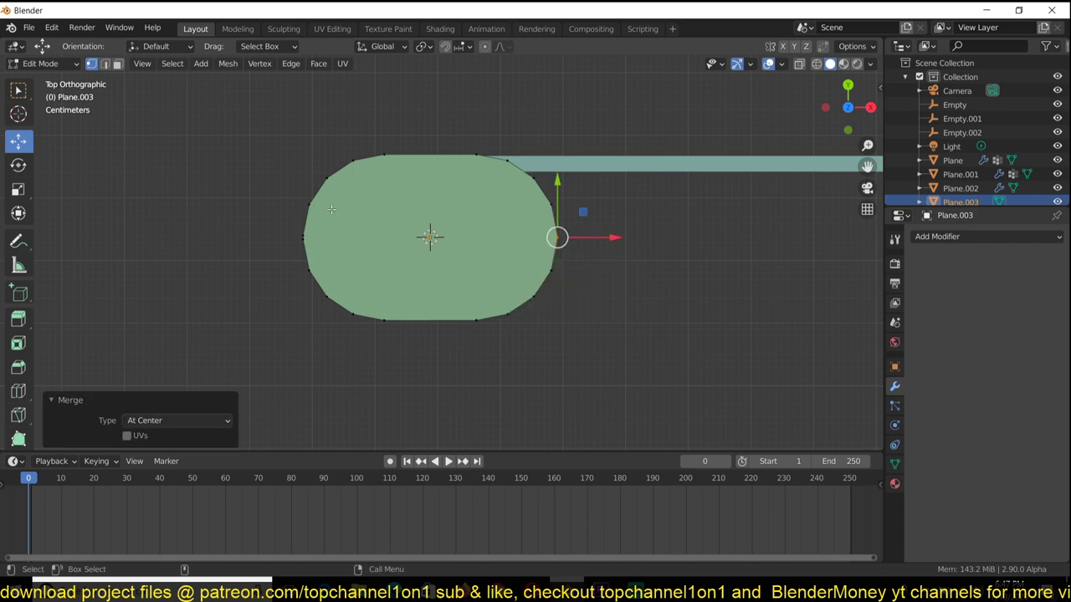
{"action": "left_click_drag", "start_coordinate": [319, 243], "coordinate": [322, 245]}
{"action": "key", "text": "m"}
{"action": "left_click", "coordinate": [323, 245]}
{"action": "key", "text": "Tab"}
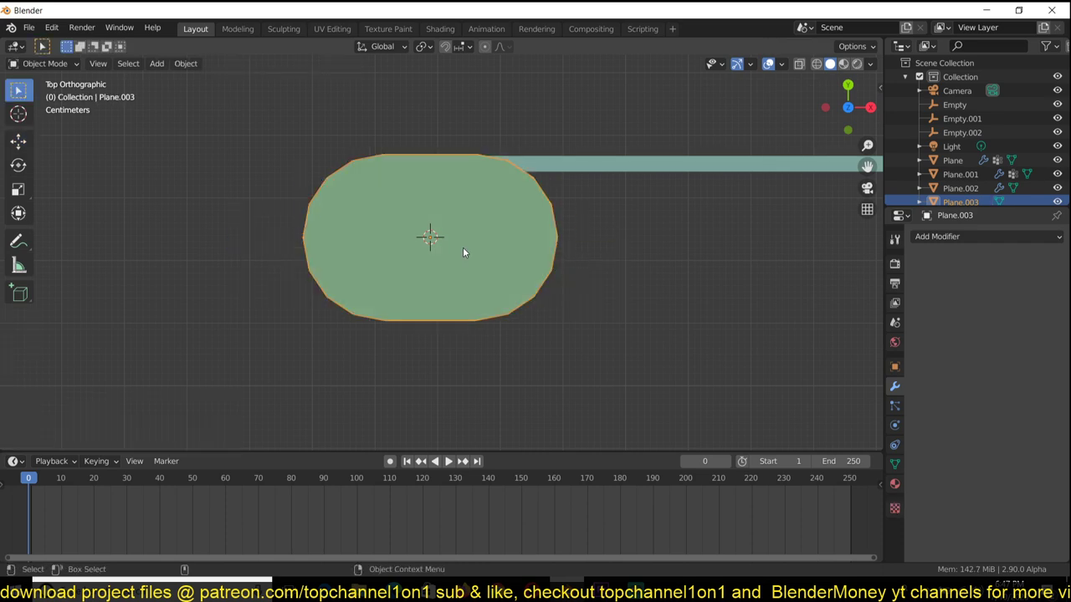
- Delete only the face of the rounded plane, keeping its outline, and select all its vertices
{"action": "key", "text": "Tab"}
{"action": "key", "text": "a"}
{"action": "left_click", "coordinate": [373, 217]}
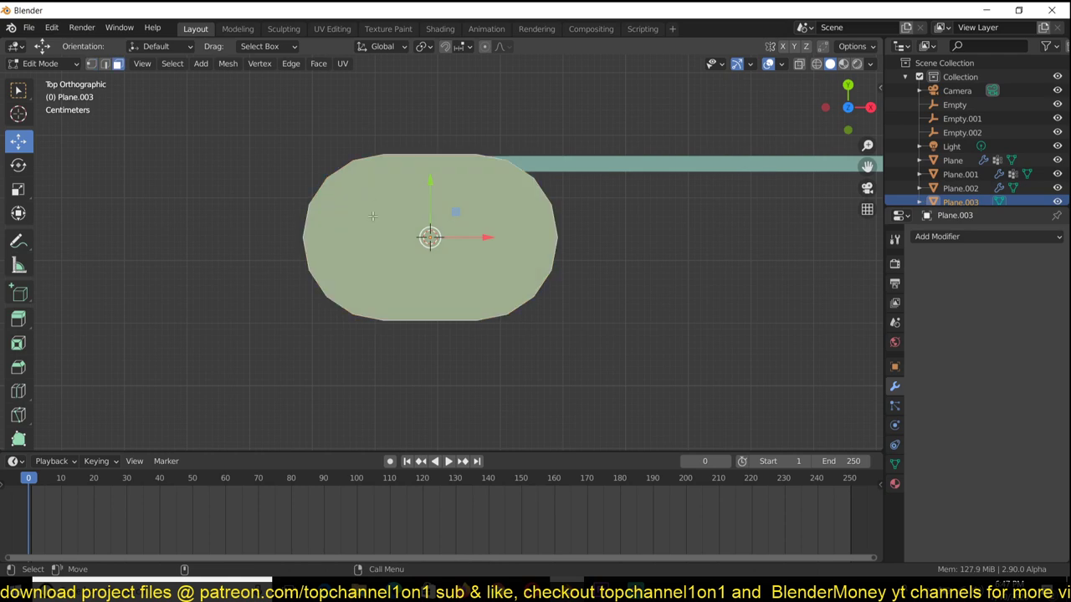
{"action": "key", "text": "x"}
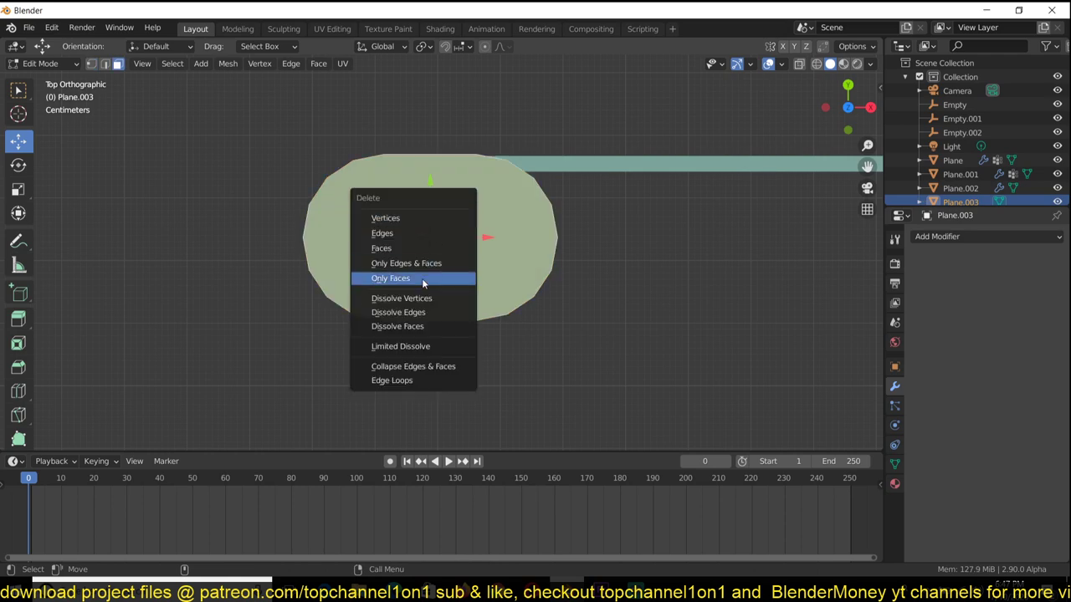
{"action": "left_click", "coordinate": [422, 278]}
{"action": "key", "text": "a"}
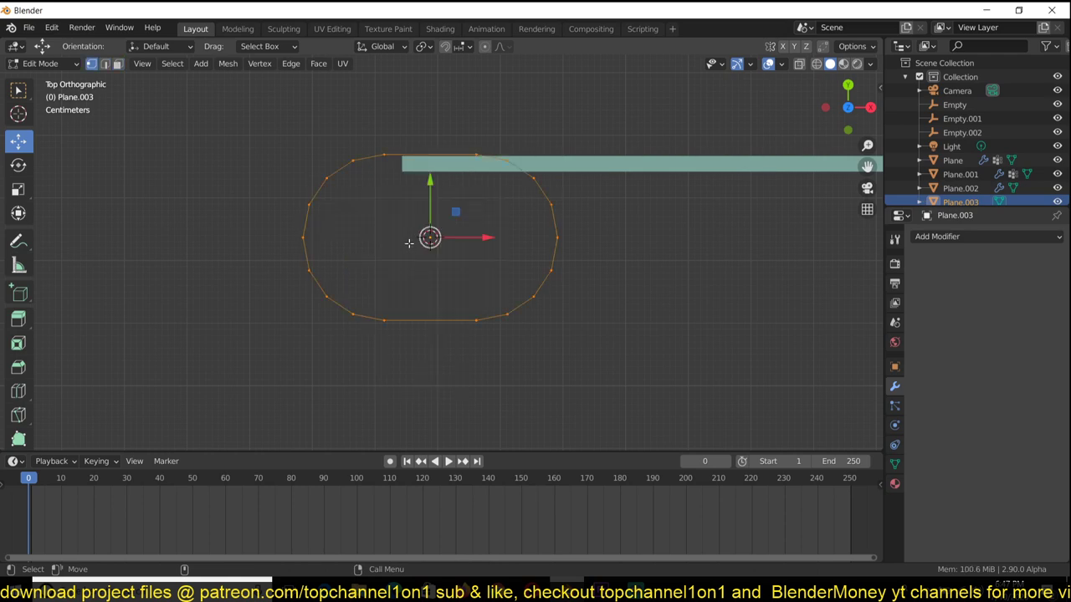
- Convert the rounded outline from a mesh to a curve and show its curve properties
{"action": "middle_click_drag", "start_coordinate": [409, 243], "coordinate": [353, 174]}
{"action": "key", "text": "KP_Decimal"}
{"action": "scroll", "coordinate": [372, 213], "scroll_direction": "up", "scroll_amount": 2}
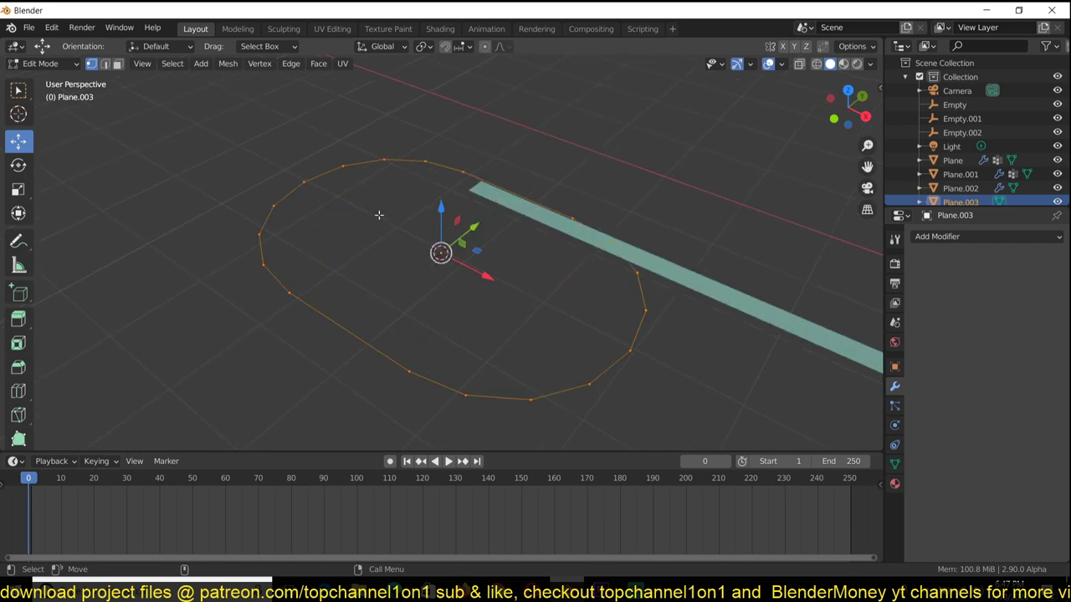
{"action": "middle_click_drag", "start_coordinate": [378, 215], "coordinate": [507, 215]}
{"action": "key", "text": "Tab"}
{"action": "left_click", "coordinate": [186, 65]}
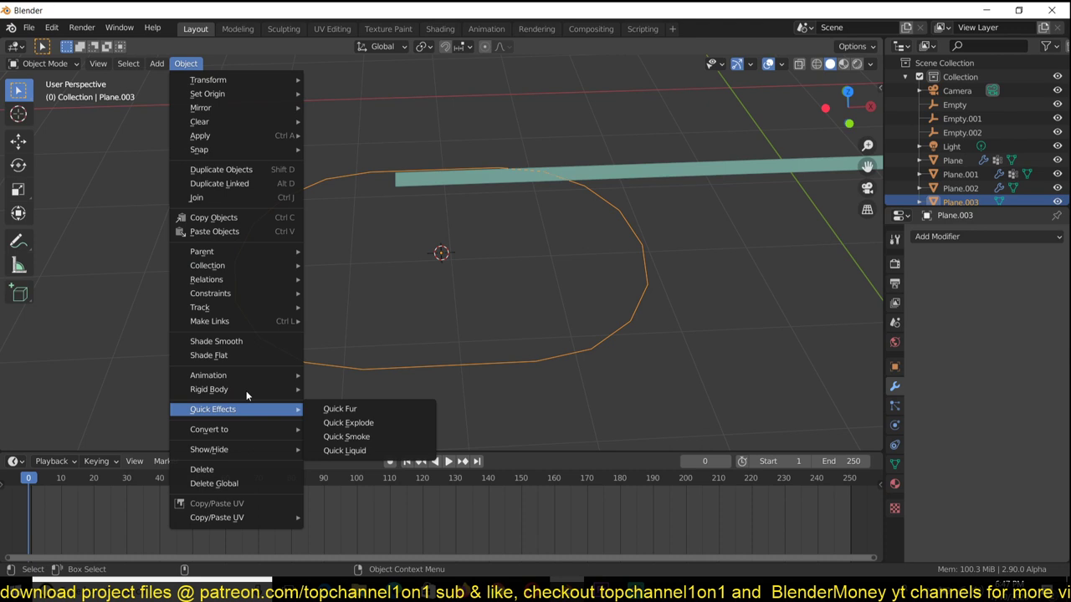
{"action": "left_click", "coordinate": [187, 63]}
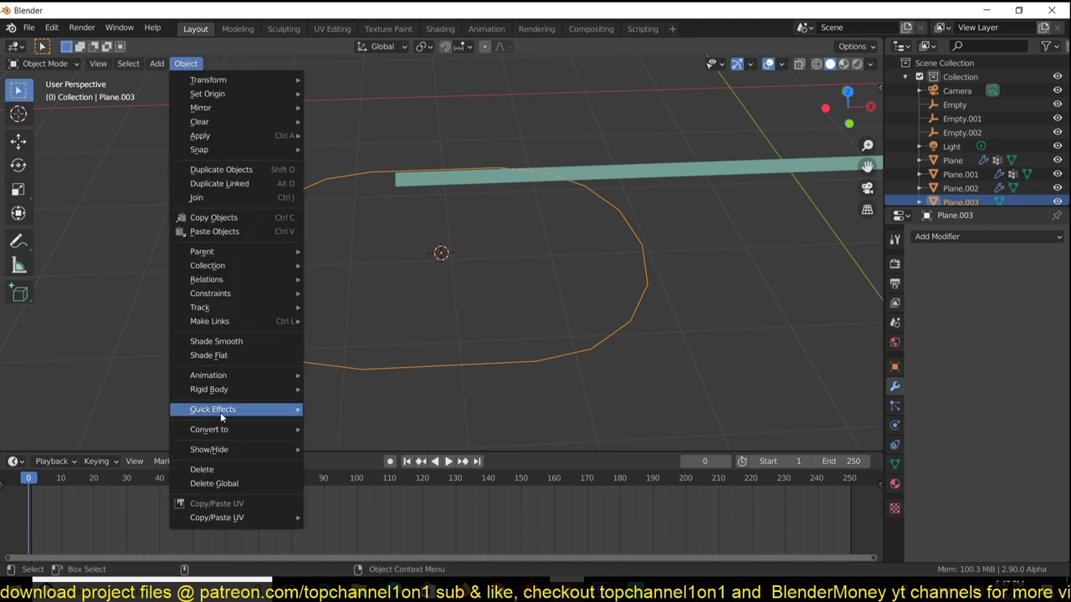
{"action": "mouse_move", "coordinate": [237, 429]}
{"action": "left_click", "coordinate": [355, 429]}
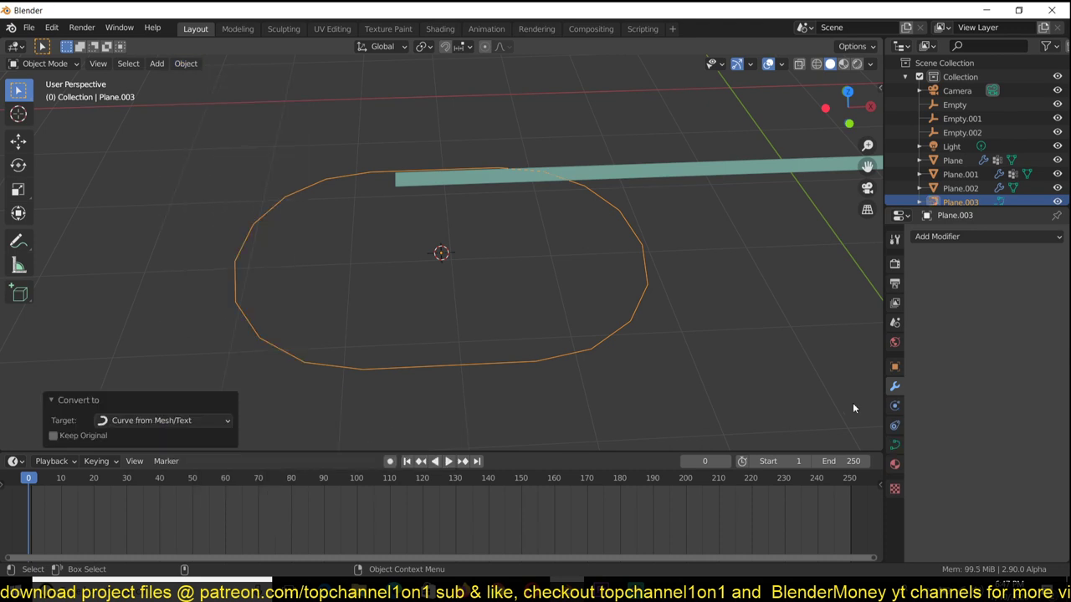
{"action": "left_click", "coordinate": [894, 446]}
- Try extruding the curve outline by about 0.033 m and reset the extrusion to 0
{"action": "left_click", "coordinate": [635, 587]}
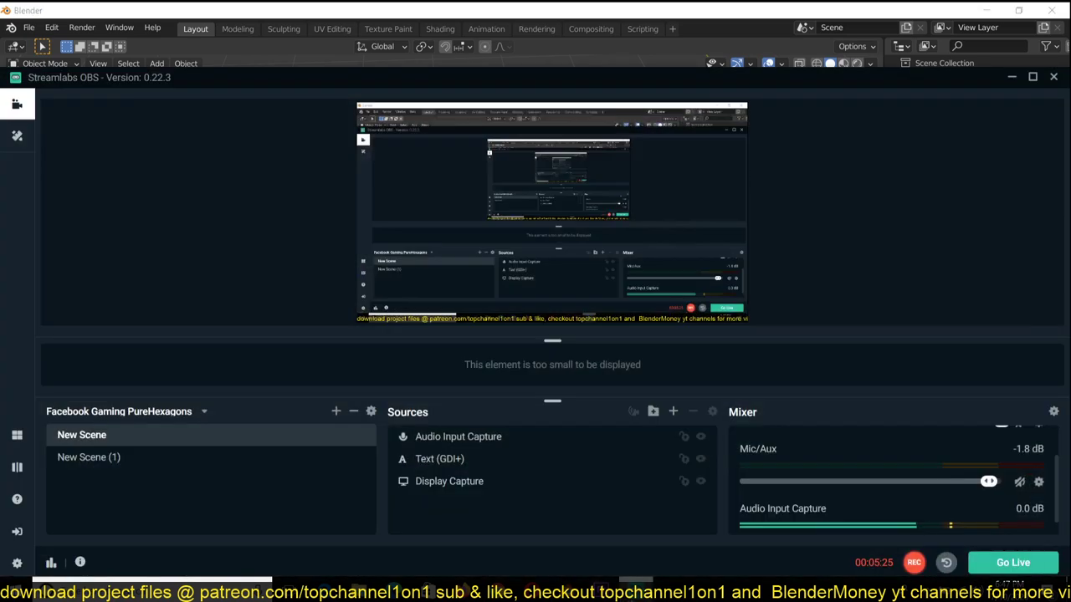
{"action": "left_click", "coordinate": [636, 587]}
{"action": "scroll", "coordinate": [983, 502], "scroll_direction": "down", "scroll_amount": 1}
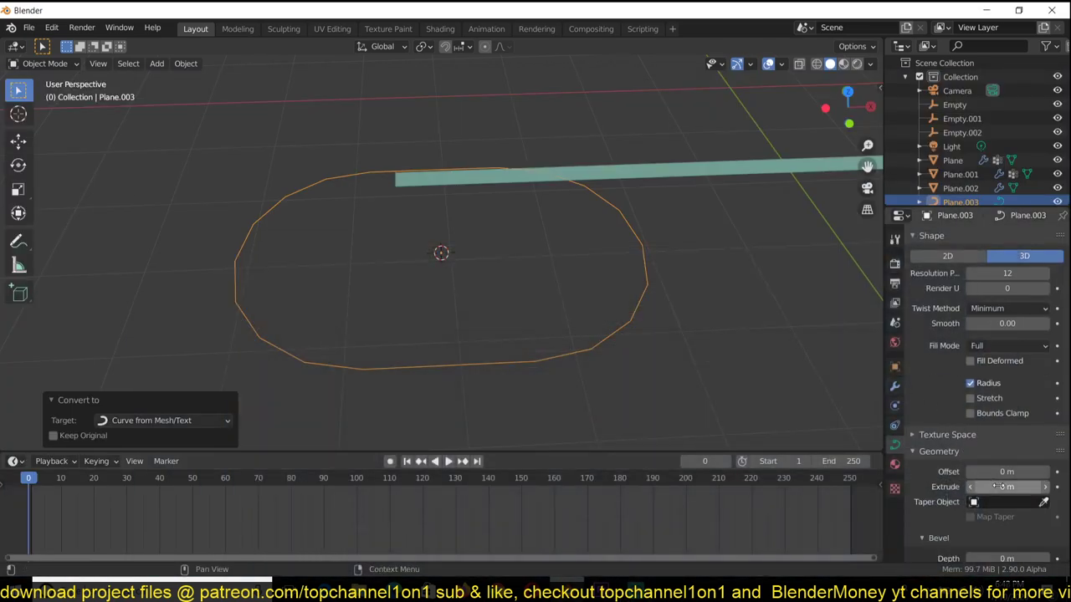
{"action": "mouse_move", "coordinate": [996, 486]}
{"action": "left_mouse_down"}
{"action": "mouse_move", "coordinate": [1006, 486]}
{"action": "mouse_move", "coordinate": [995, 487]}
{"action": "left_mouse_up"}
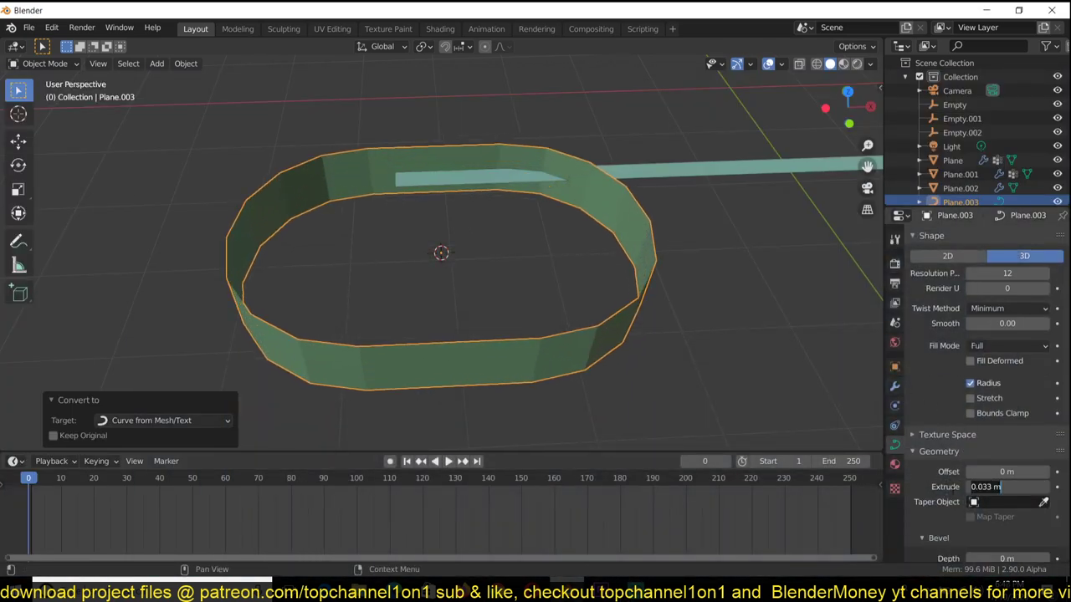
{"action": "type", "text": "0"}
{"action": "key", "text": "Return"}
- Set the curve's bevel depth to about 0.057 m, check the link in wireframe and return to solid shading
{"action": "scroll", "coordinate": [955, 524], "scroll_direction": "down", "scroll_amount": 3}
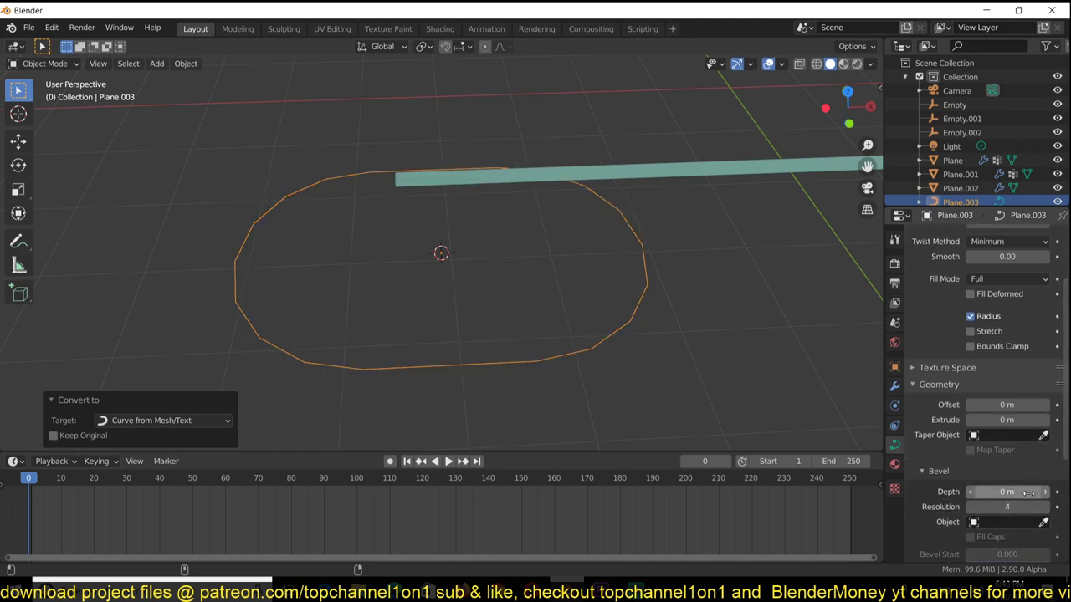
{"action": "left_click_drag", "start_coordinate": [1016, 493], "coordinate": [1031, 493]}
{"action": "key", "text": "z"}
{"action": "left_click", "coordinate": [598, 332]}
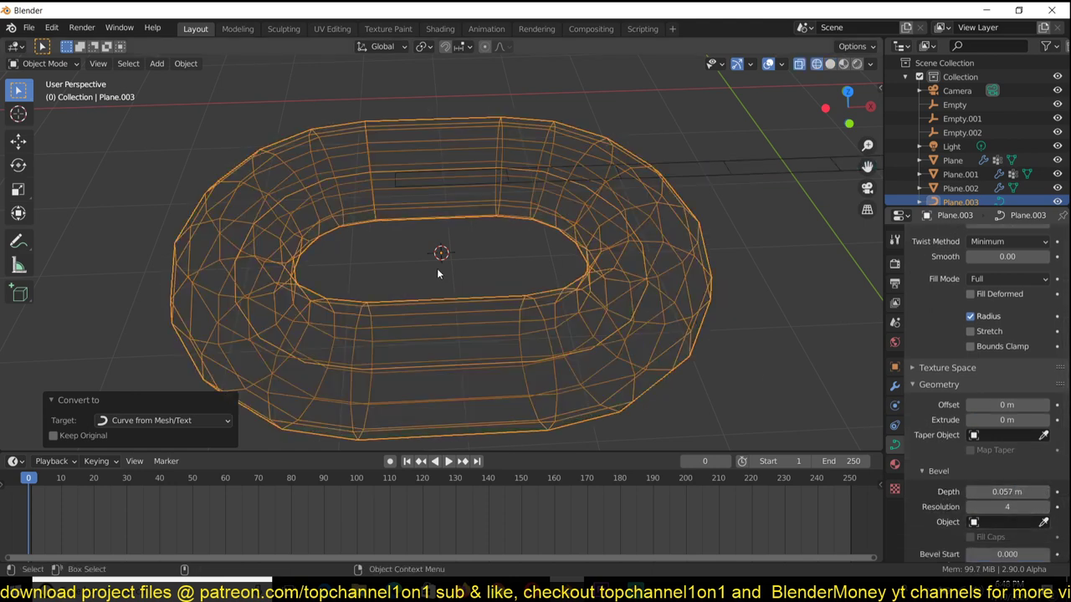
{"action": "left_click", "coordinate": [652, 287]}
- Shade the chain link smooth and inspect its form in the viewport
{"action": "right_click", "coordinate": [612, 289]}
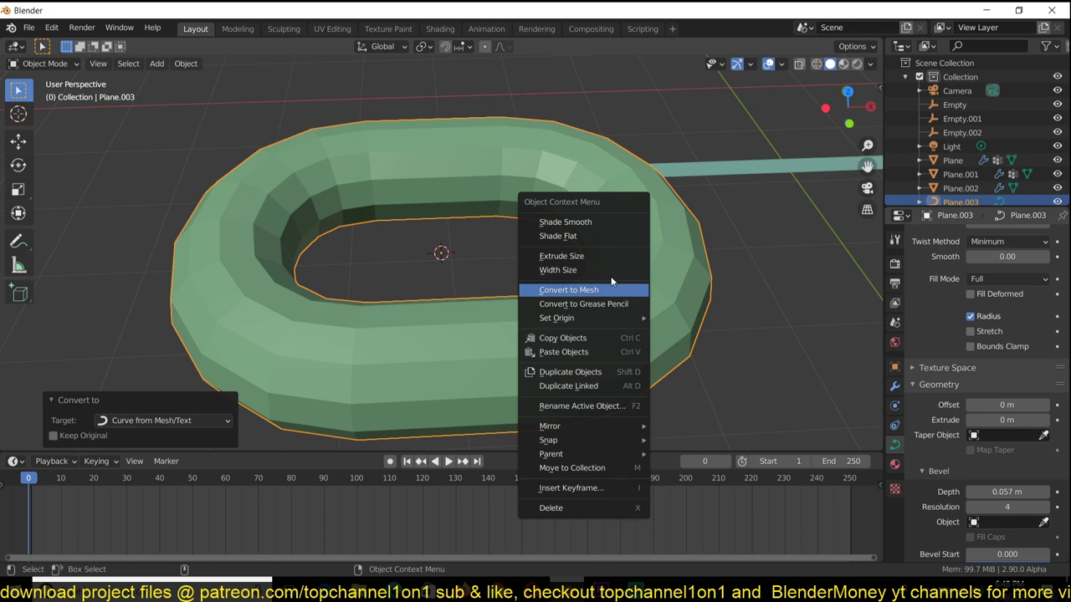
{"action": "left_click", "coordinate": [597, 223]}
{"action": "scroll", "coordinate": [612, 286], "scroll_direction": "down", "scroll_amount": 4}
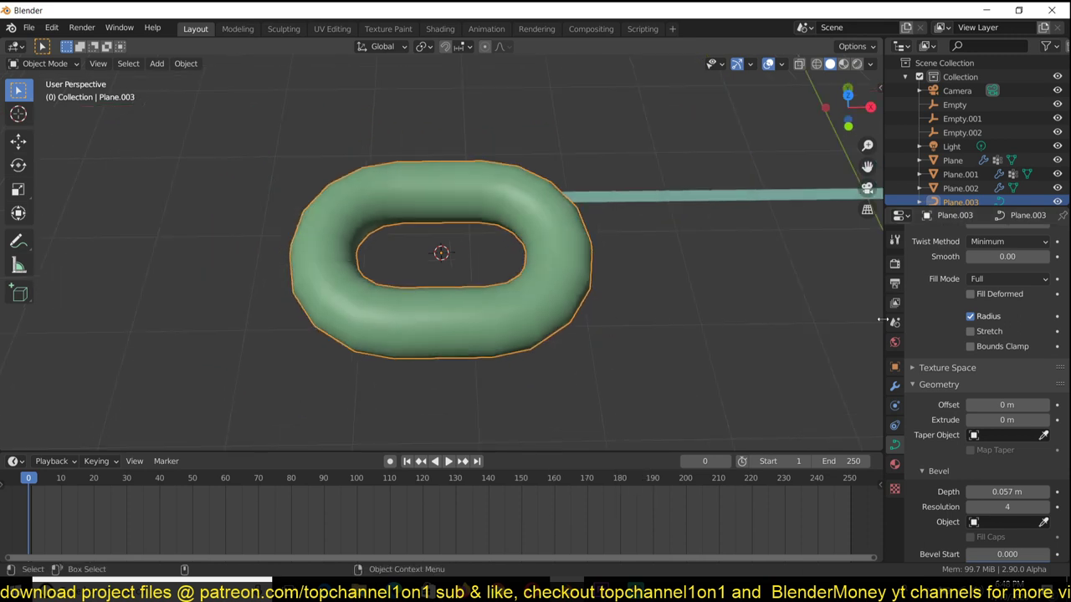
{"action": "scroll", "coordinate": [954, 338], "scroll_direction": "up", "scroll_amount": 2}
{"action": "key", "text": "z"}
{"action": "left_click", "coordinate": [418, 263]}
{"action": "key", "text": "z"}
{"action": "left_click", "coordinate": [629, 280]}
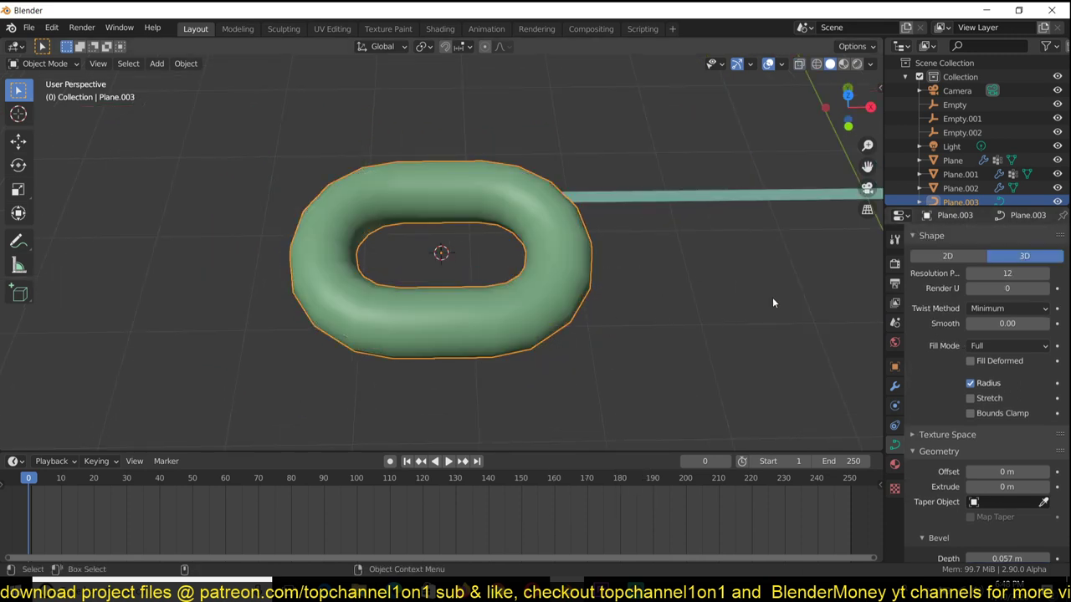
{"action": "mouse_move", "coordinate": [772, 297]}
{"action": "middle_mouse_down"}
{"action": "mouse_move", "coordinate": [741, 254]}
{"action": "mouse_move", "coordinate": [816, 300]}
{"action": "middle_mouse_up"}
{"action": "scroll", "coordinate": [741, 255], "scroll_direction": "up", "scroll_amount": 3}
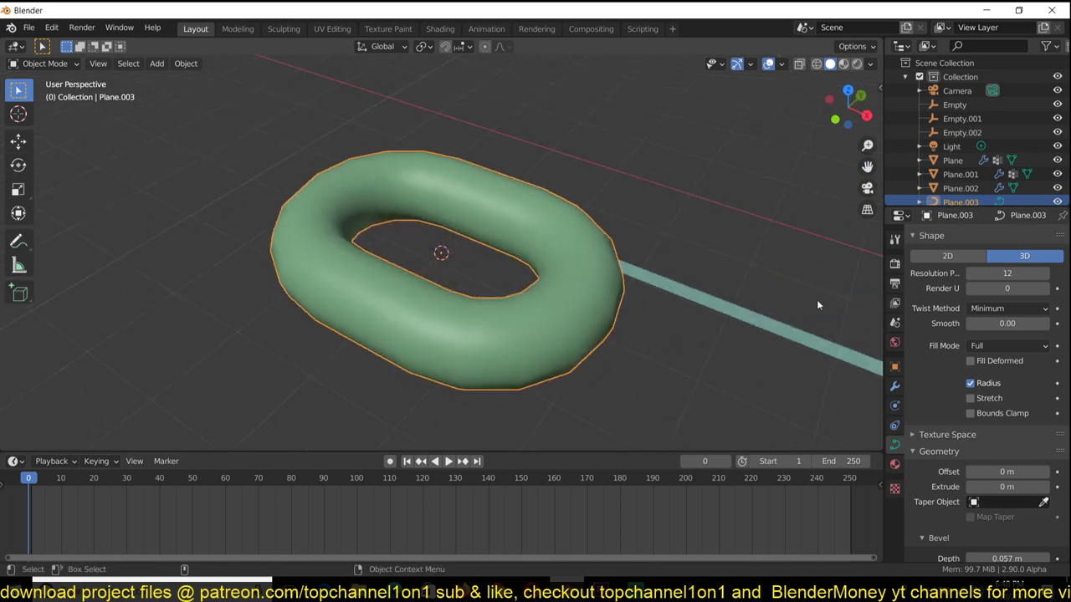
{"action": "scroll", "coordinate": [601, 302], "scroll_direction": "down", "scroll_amount": 4}
- Convert the chain link curve to a mesh and check its geometry in Edit Mode
{"action": "key", "text": "KP_7"}
{"action": "right_click", "coordinate": [482, 256]}
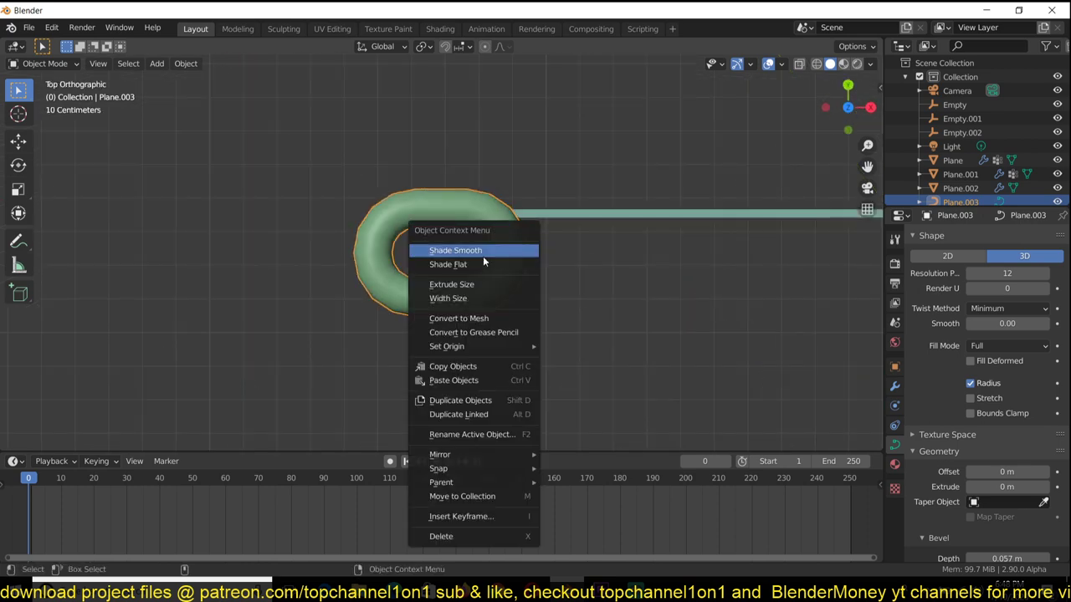
{"action": "right_click", "coordinate": [485, 208]}
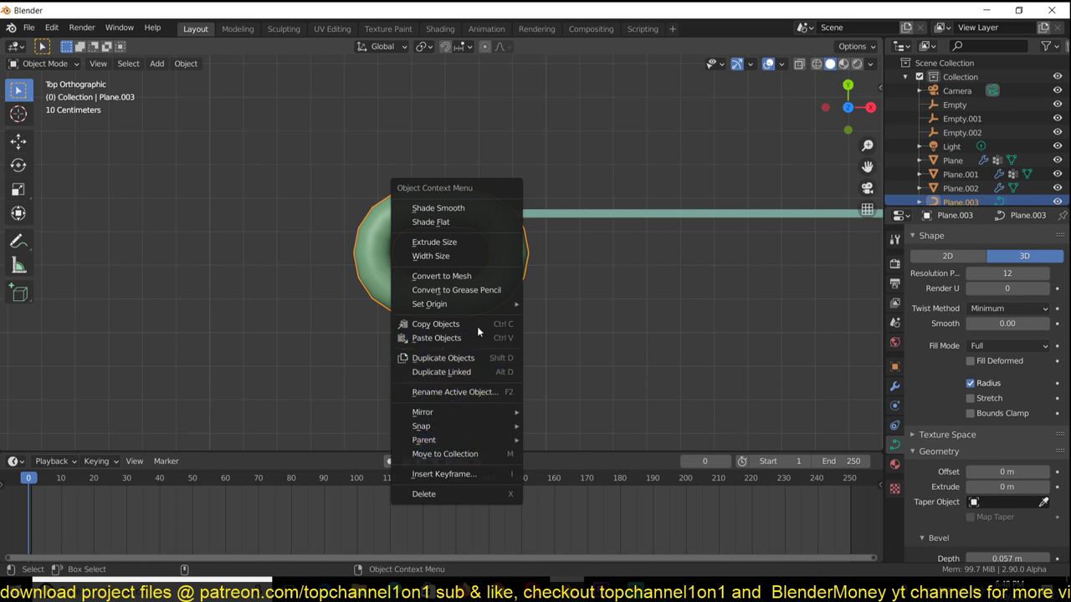
{"action": "left_click", "coordinate": [479, 277]}
{"action": "scroll", "coordinate": [511, 284], "scroll_direction": "up", "scroll_amount": 3}
{"action": "key", "text": "Tab"}
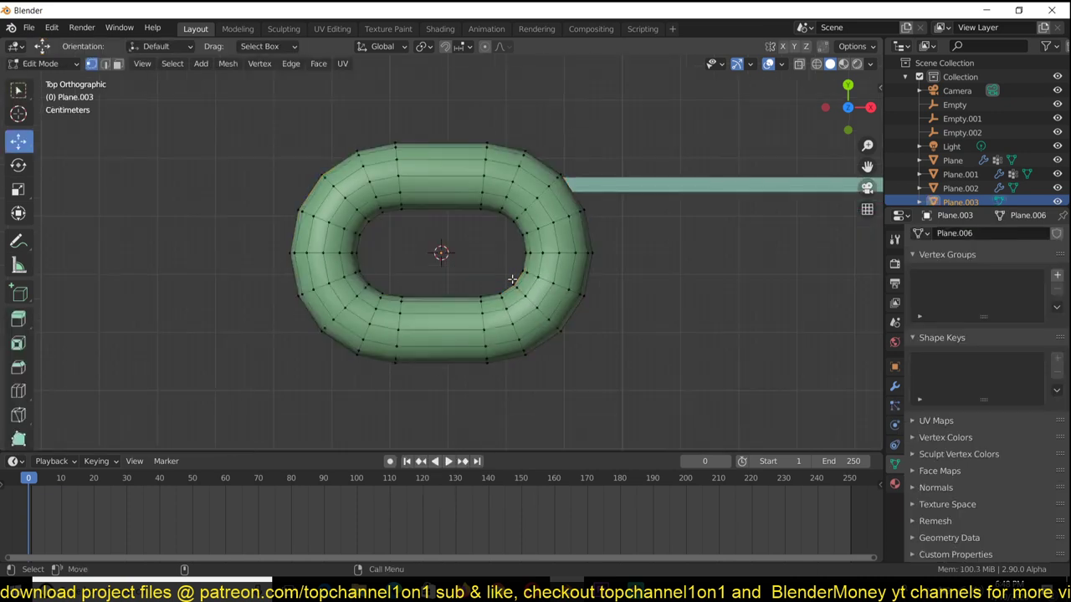
{"action": "key", "text": "Tab"}
- Add an Array modifier to the chain link mesh with a fixed count of 2 and relative X offset of 1
{"action": "left_click", "coordinate": [894, 387]}
{"action": "left_click", "coordinate": [980, 237]}
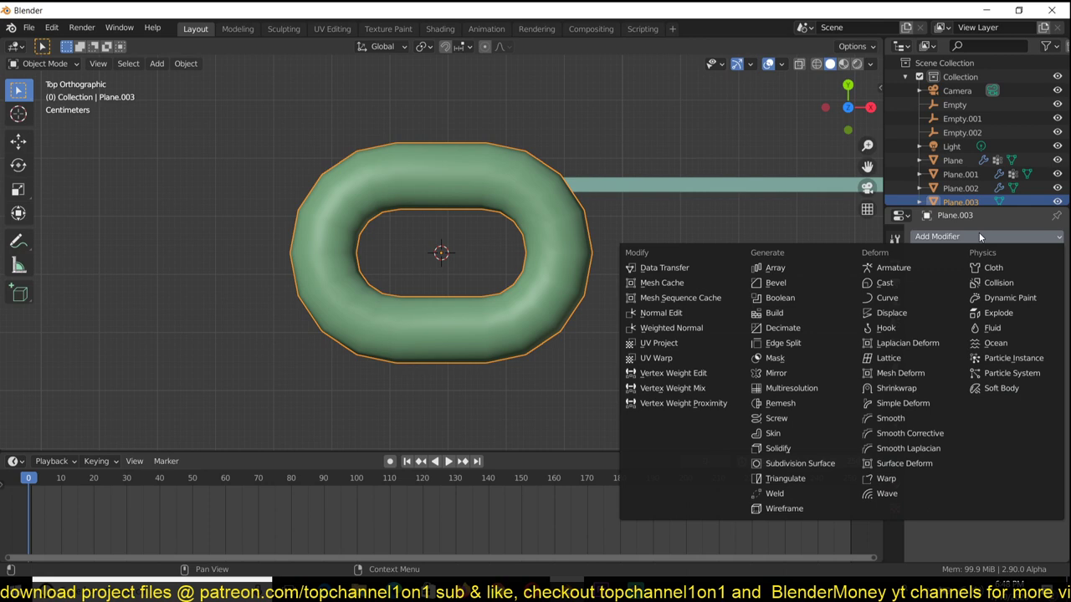
{"action": "left_click", "coordinate": [775, 267]}
{"action": "scroll", "coordinate": [694, 288], "scroll_direction": "down", "scroll_amount": 2}
{"action": "scroll", "coordinate": [681, 288], "scroll_direction": "down", "scroll_amount": 8}
{"action": "middle_click_drag", "start_coordinate": [682, 251], "coordinate": [708, 378], "text": "shift"}
{"action": "scroll", "coordinate": [673, 328], "scroll_direction": "down", "scroll_amount": 4}
{"action": "middle_click_drag", "start_coordinate": [597, 341], "coordinate": [646, 192], "text": "shift"}
{"action": "scroll", "coordinate": [645, 191], "scroll_direction": "up", "scroll_amount": 5}
{"action": "middle_click_drag", "start_coordinate": [623, 154], "coordinate": [507, 337], "text": "shift"}
{"action": "scroll", "coordinate": [507, 336], "scroll_direction": "up", "scroll_amount": 5}
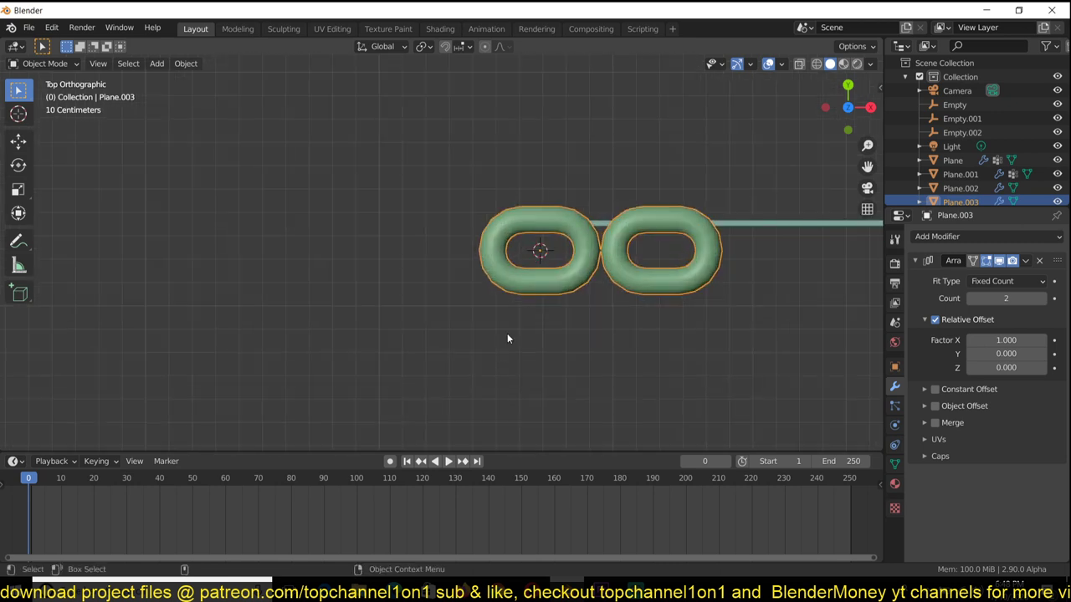
- Add a plain axes empty at the centre of the first chain link
{"action": "key", "text": "shift+a"}
{"action": "key", "text": "shift+s"}
{"action": "key", "text": "shift+a"}
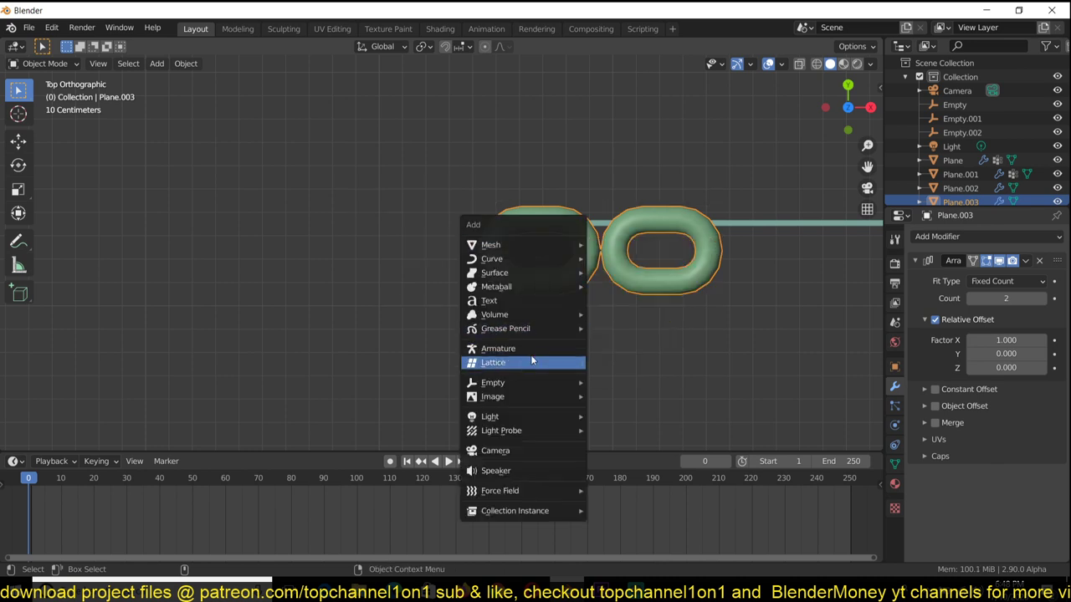
{"action": "mouse_move", "coordinate": [545, 330]}
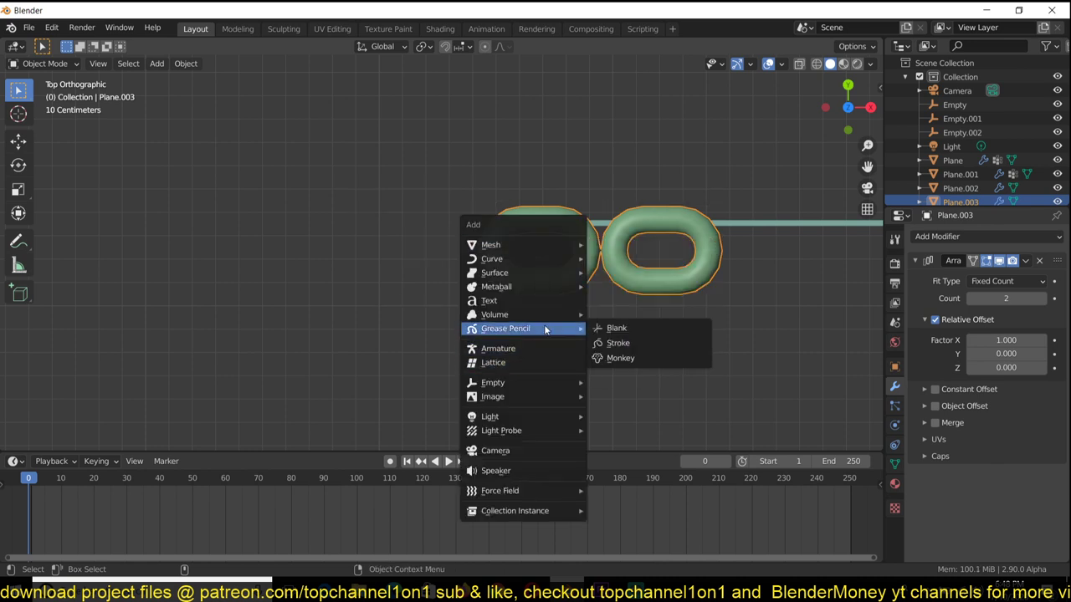
{"action": "mouse_move", "coordinate": [525, 383]}
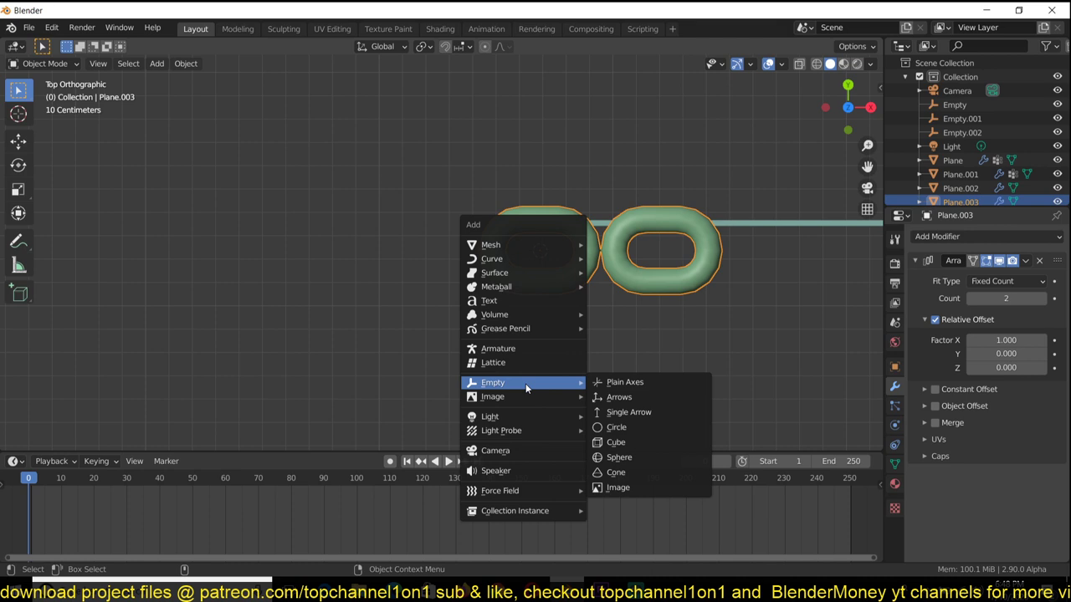
{"action": "left_click", "coordinate": [653, 381]}
{"action": "middle_click_drag", "start_coordinate": [659, 321], "coordinate": [629, 204]}
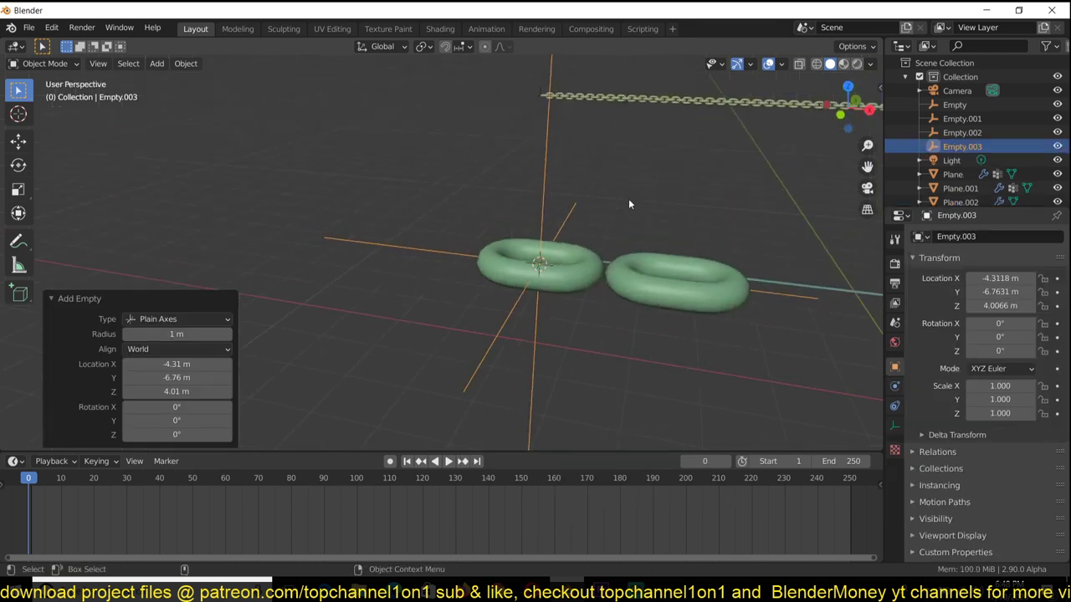
{"action": "middle_click_drag", "start_coordinate": [583, 265], "coordinate": [496, 288]}
- Enable Object Offset in the chain link's Array modifier and set Empty.003 as its offset object
{"action": "left_click", "coordinate": [588, 303]}
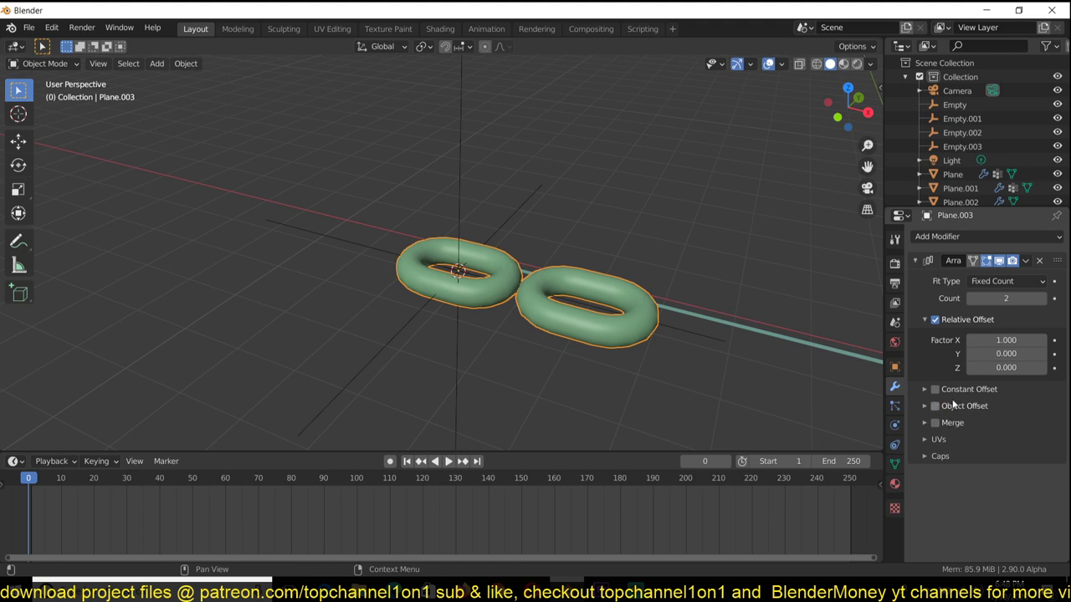
{"action": "left_click", "coordinate": [924, 406]}
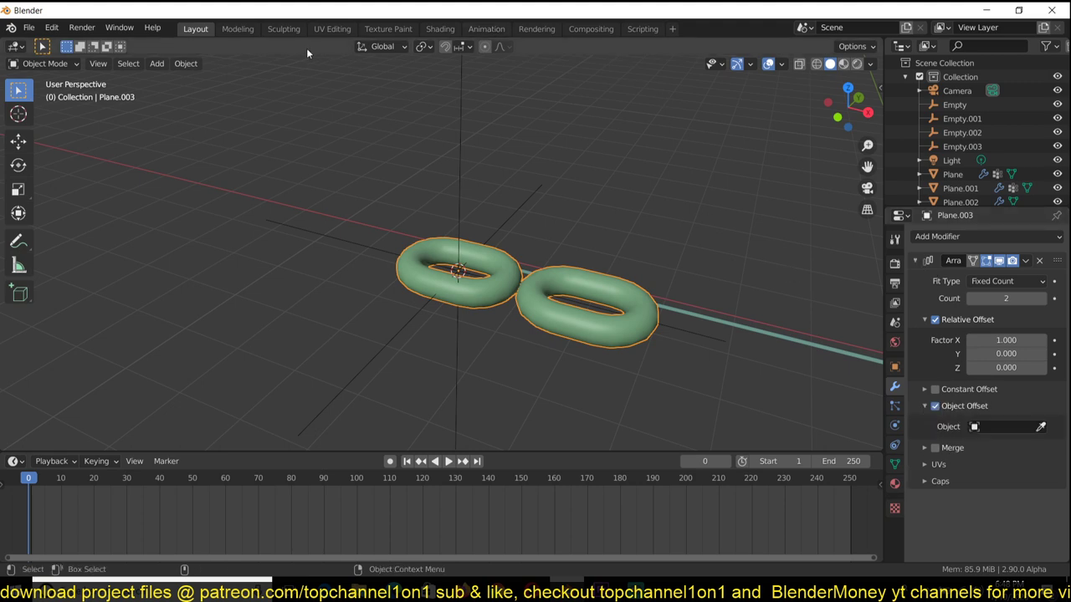
{"action": "scroll", "coordinate": [499, 151], "scroll_direction": "up", "scroll_amount": 4}
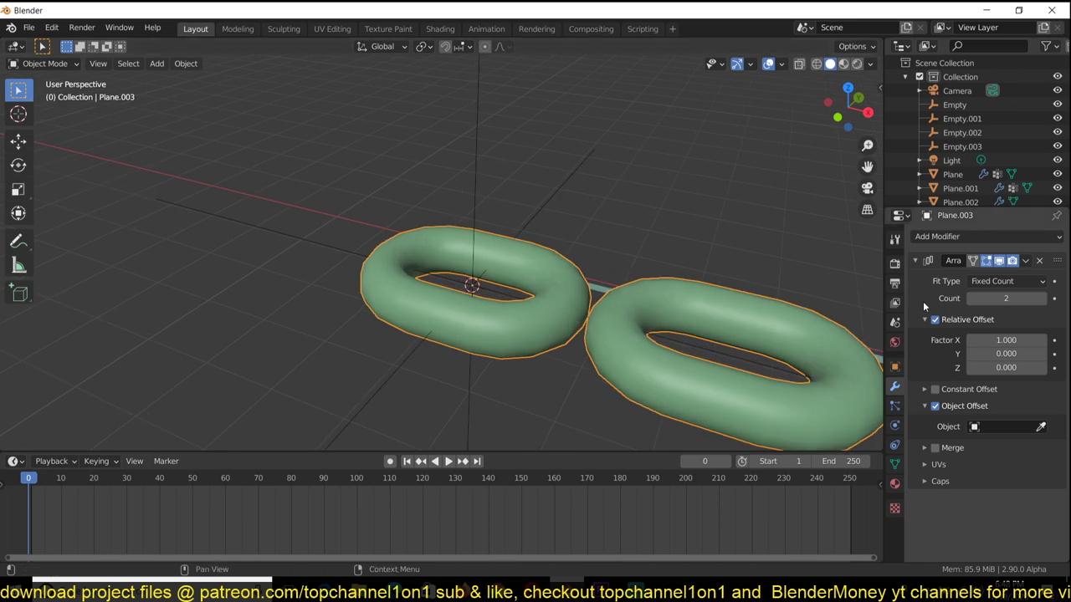
{"action": "scroll", "coordinate": [640, 292], "scroll_direction": "down", "scroll_amount": 4}
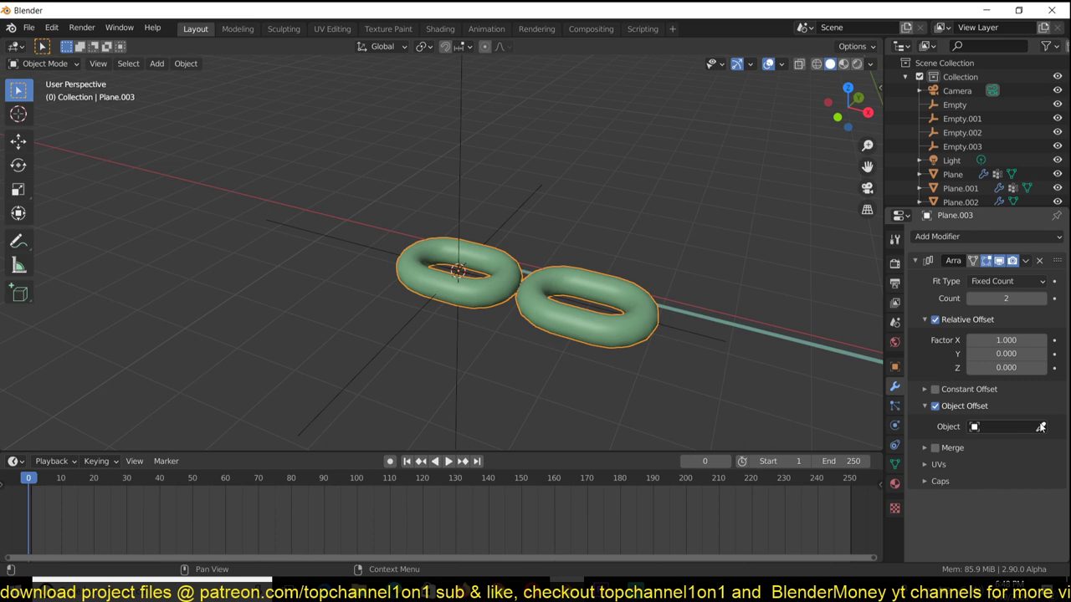
{"action": "left_click", "coordinate": [469, 166]}
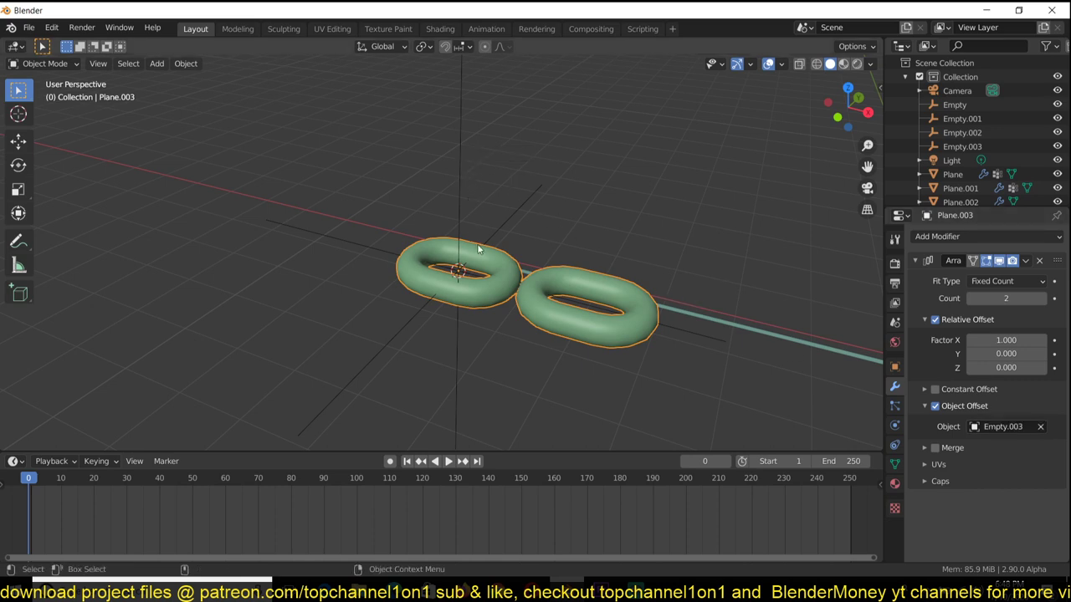
- Rotate Empty.003 by 90° about the global X axis and move it about 0.23 m along negative X to interlock the two links
{"action": "left_click", "coordinate": [462, 199]}
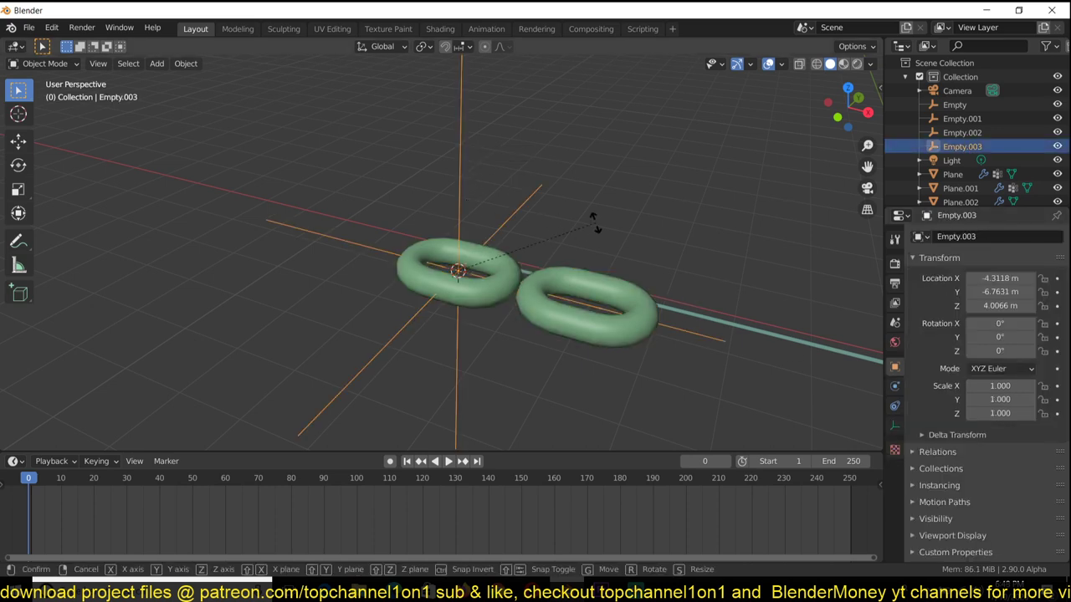
{"action": "type", "text": "rx"}
{"action": "type", "text": "45"}
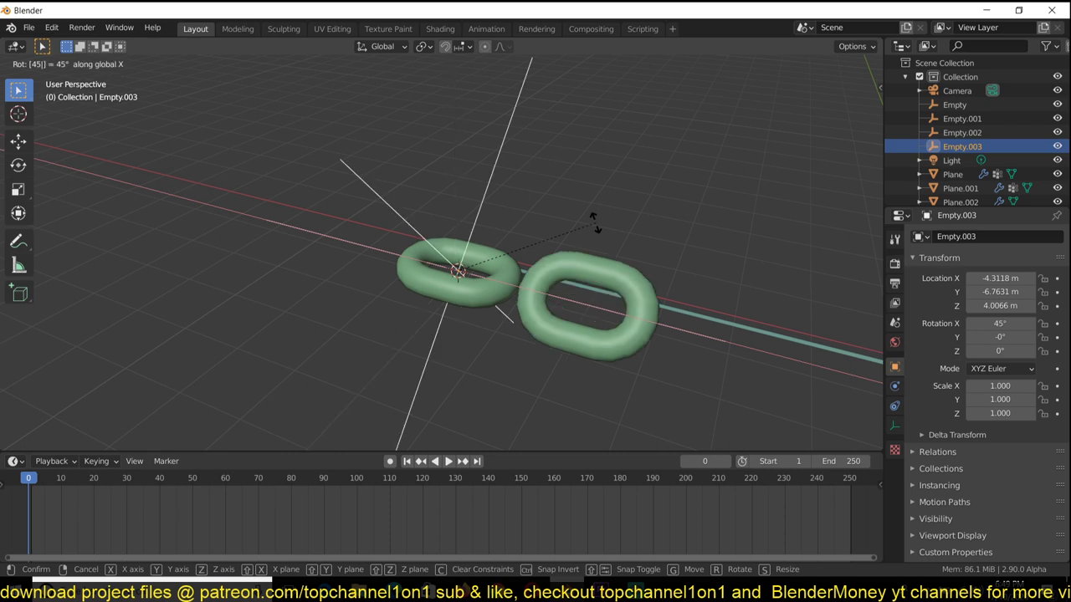
{"action": "key", "text": "BackSpace"}
{"action": "key", "text": "BackSpace"}
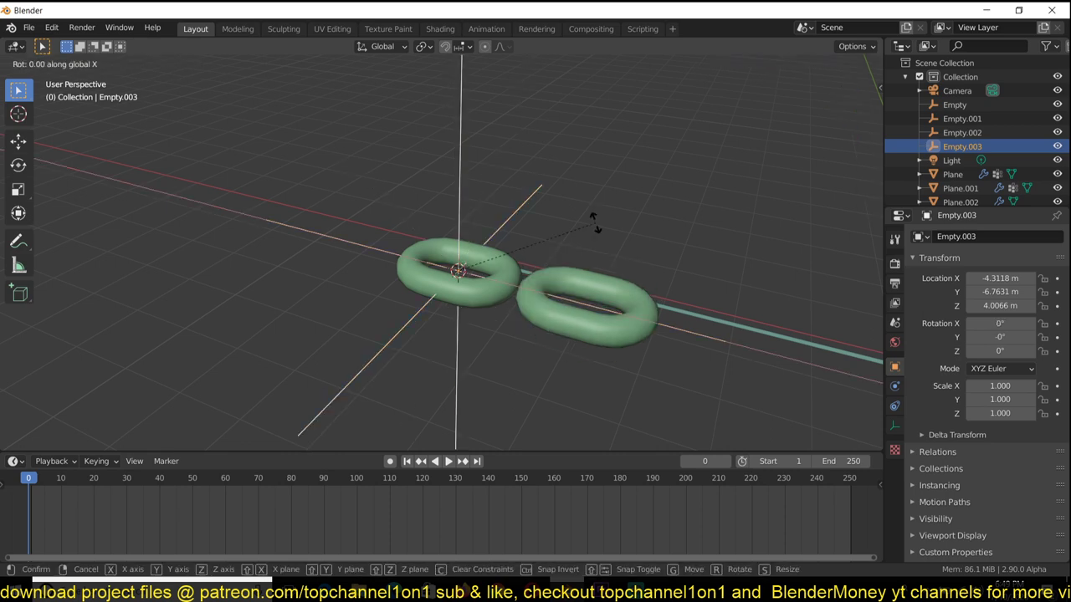
{"action": "type", "text": "90"}
{"action": "key", "text": "Return"}
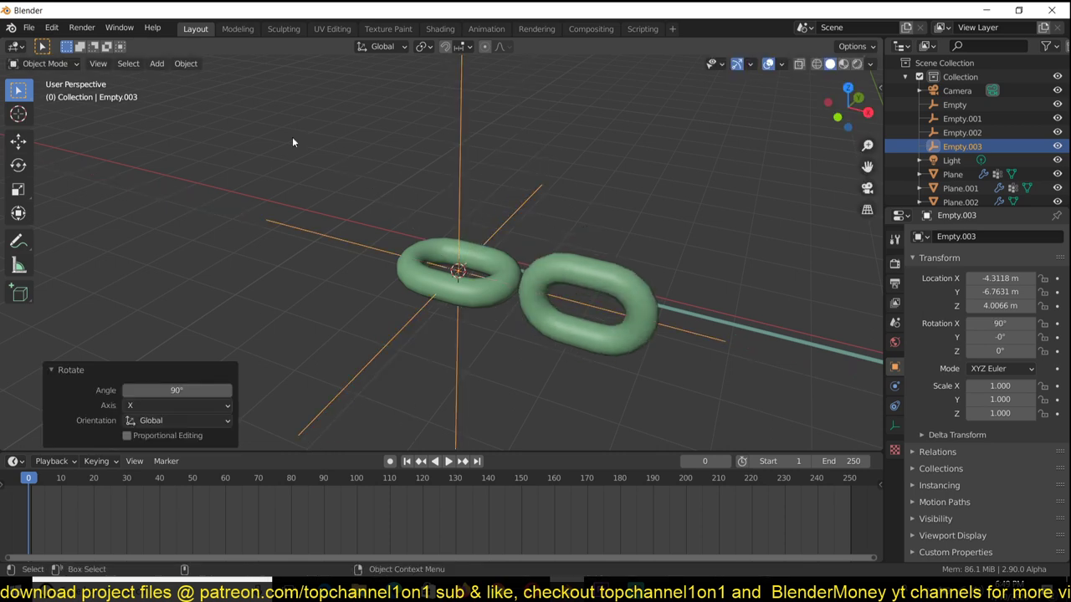
{"action": "left_click", "coordinate": [30, 141]}
{"action": "left_click_drag", "start_coordinate": [518, 286], "coordinate": [460, 268]}
- Increase the chain link's array count to 39 to extend the chain along the thin strip
{"action": "left_click", "coordinate": [582, 291]}
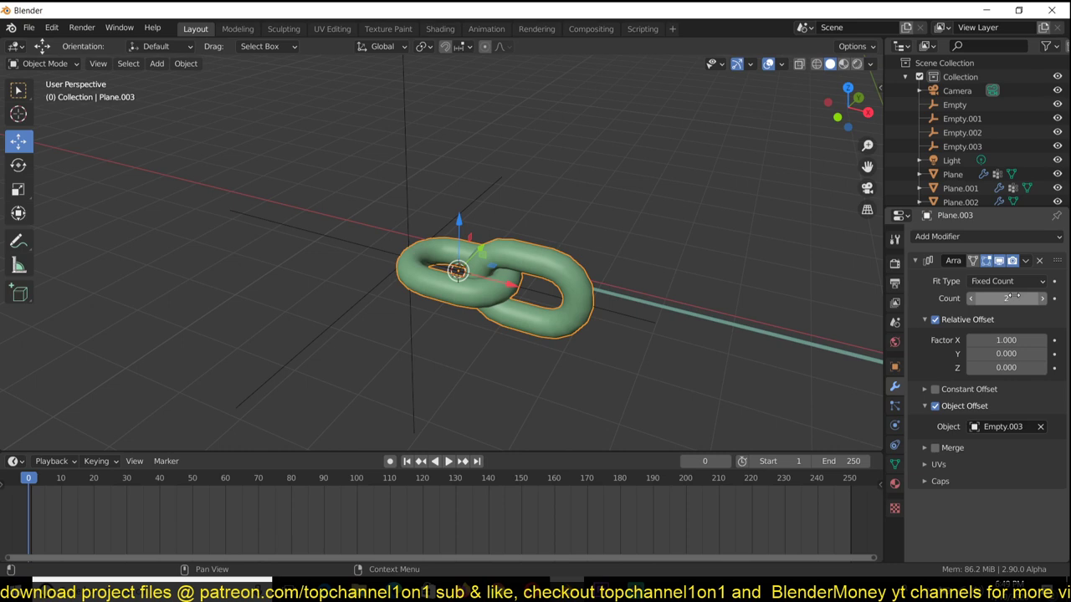
{"action": "left_click_drag", "start_coordinate": [991, 297], "coordinate": [1041, 296]}
{"action": "scroll", "coordinate": [647, 288], "scroll_direction": "down", "scroll_amount": 7}
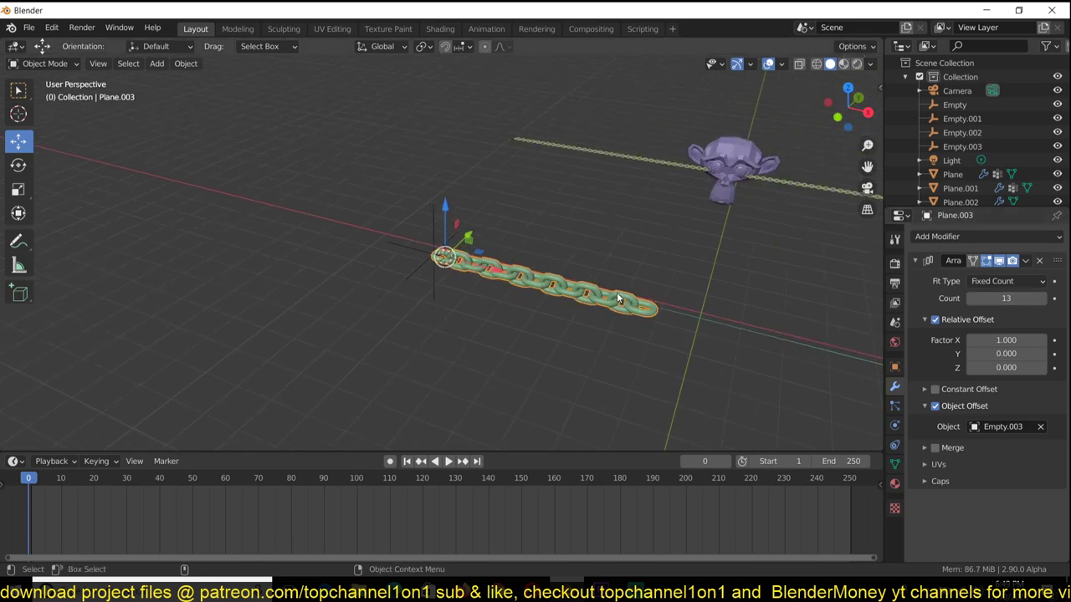
{"action": "key", "text": "KP_7"}
{"action": "scroll", "coordinate": [614, 299], "scroll_direction": "up", "scroll_amount": 10}
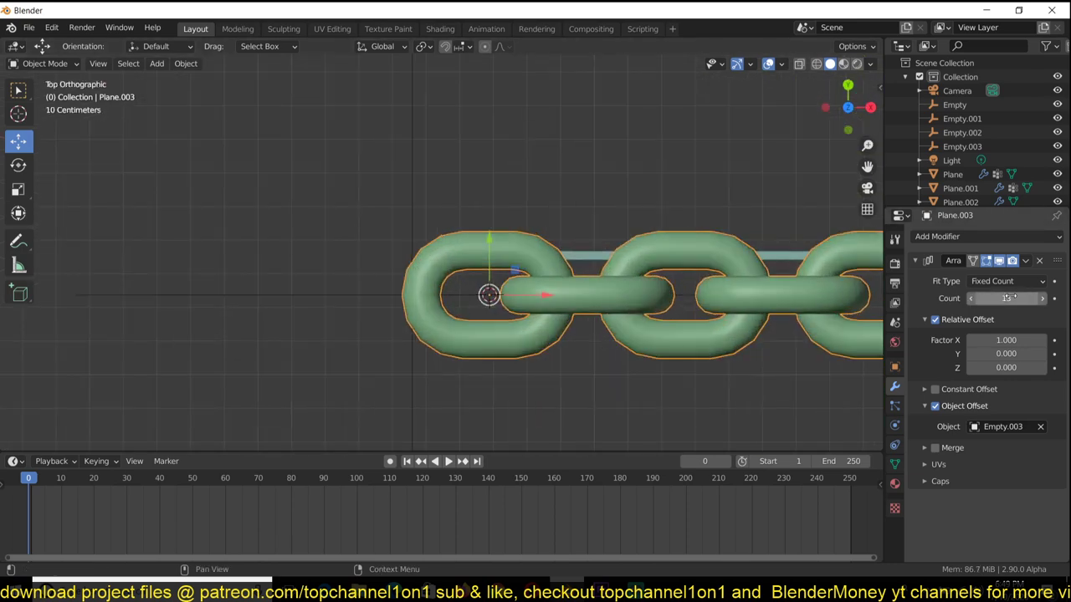
{"action": "scroll", "coordinate": [741, 297], "scroll_direction": "down", "scroll_amount": 8}
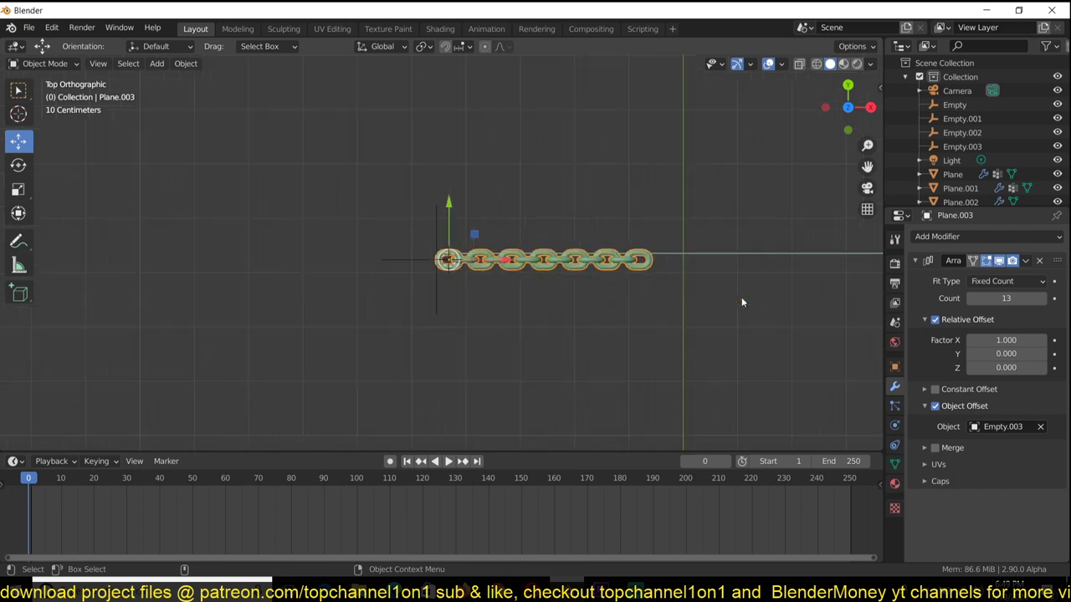
{"action": "scroll", "coordinate": [544, 345], "scroll_direction": "down", "scroll_amount": 4}
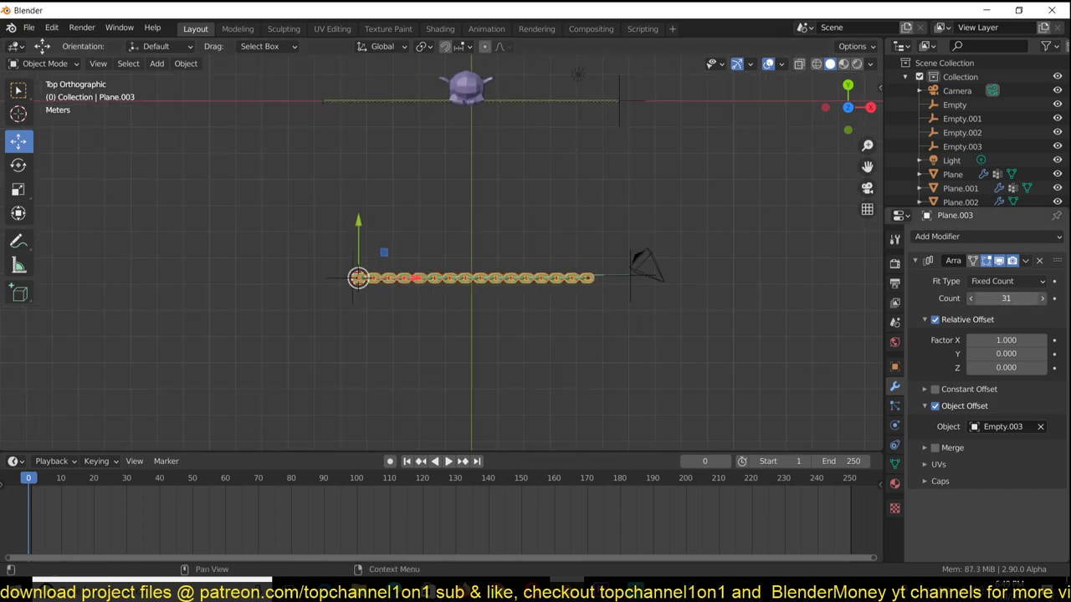
{"action": "left_click_drag", "start_coordinate": [1006, 299], "coordinate": [1025, 298]}
{"action": "middle_click_drag", "start_coordinate": [524, 253], "coordinate": [549, 148]}
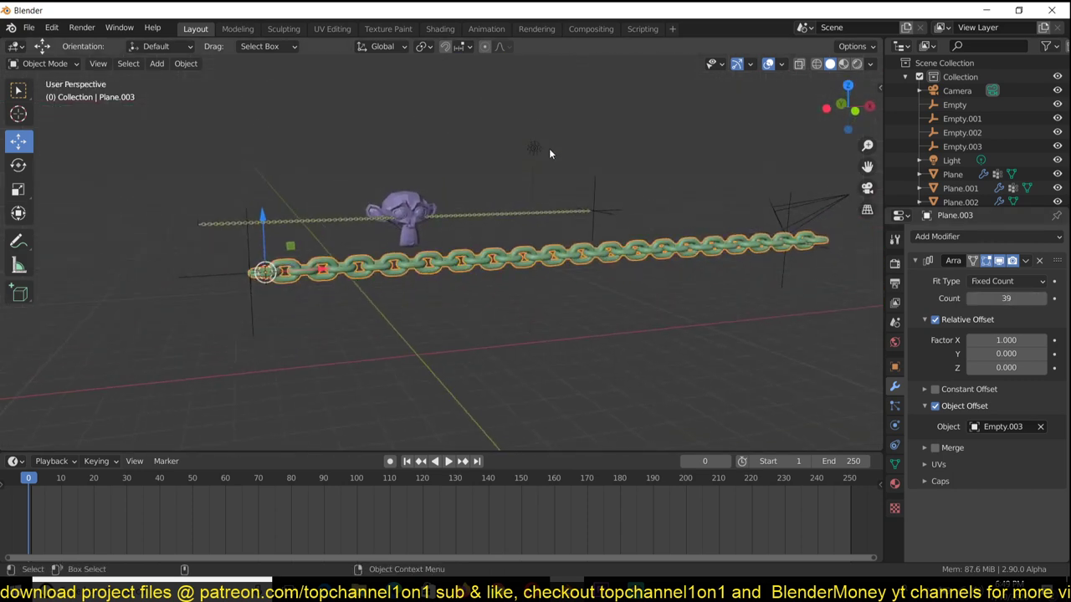
- Try scaling the chain mesh and its offset empty down together from the top view
{"action": "key", "text": "KP_7"}
{"action": "scroll", "coordinate": [522, 226], "scroll_direction": "up", "scroll_amount": 3}
{"action": "middle_click_drag", "start_coordinate": [545, 219], "coordinate": [728, 122], "text": "shift"}
{"action": "scroll", "coordinate": [370, 229], "scroll_direction": "up", "scroll_amount": 4}
{"action": "middle_click_drag", "start_coordinate": [370, 229], "coordinate": [578, 232], "text": "shift"}
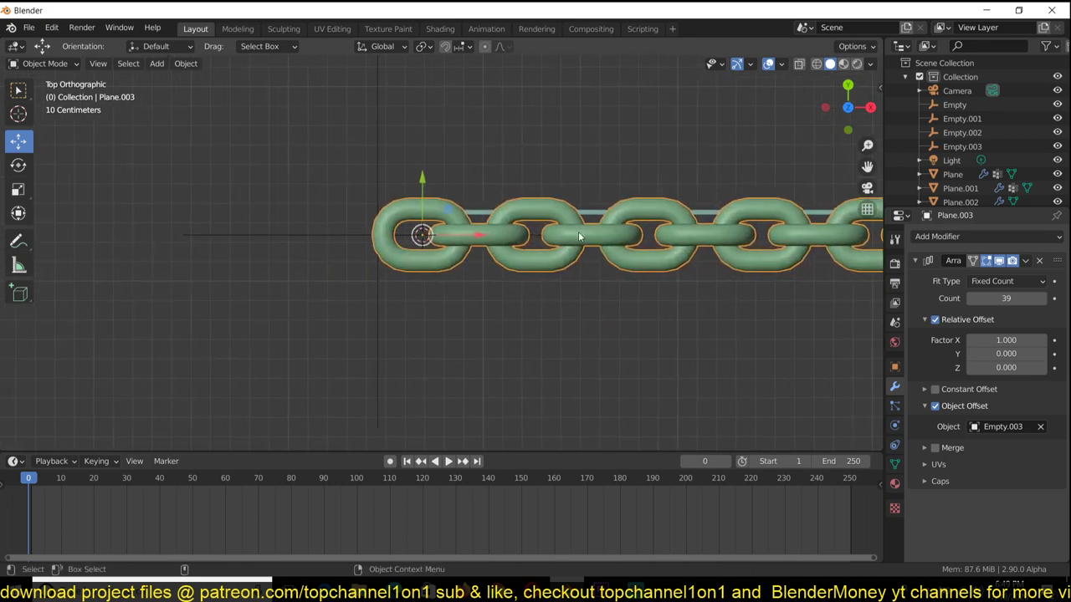
{"action": "left_click", "coordinate": [378, 167]}
{"action": "left_click", "coordinate": [452, 267], "text": "shift"}
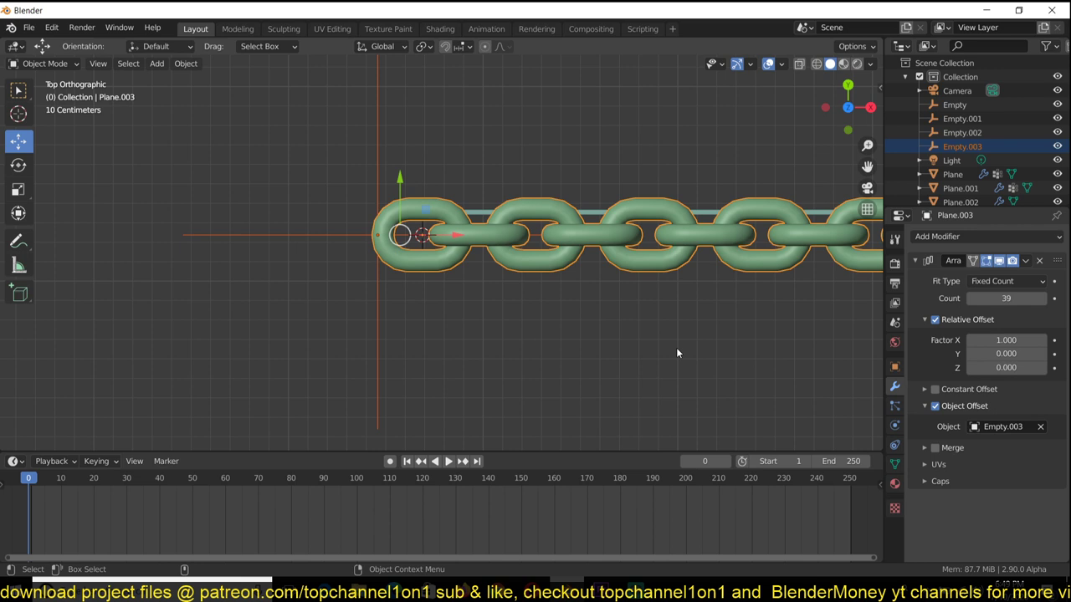
{"action": "key", "text": "s"}
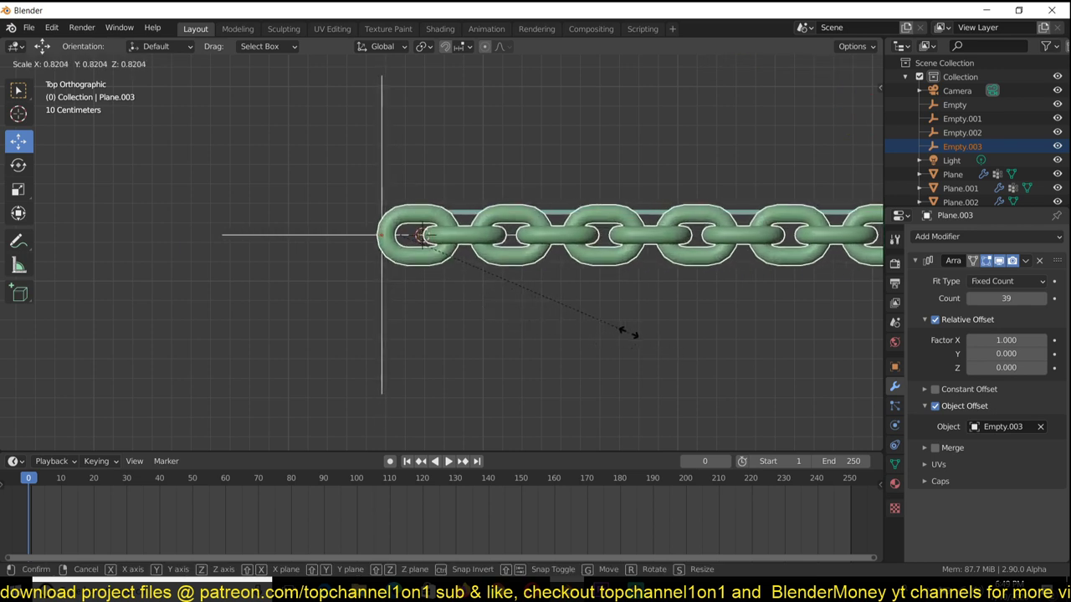
{"action": "right_click", "coordinate": [428, 255]}
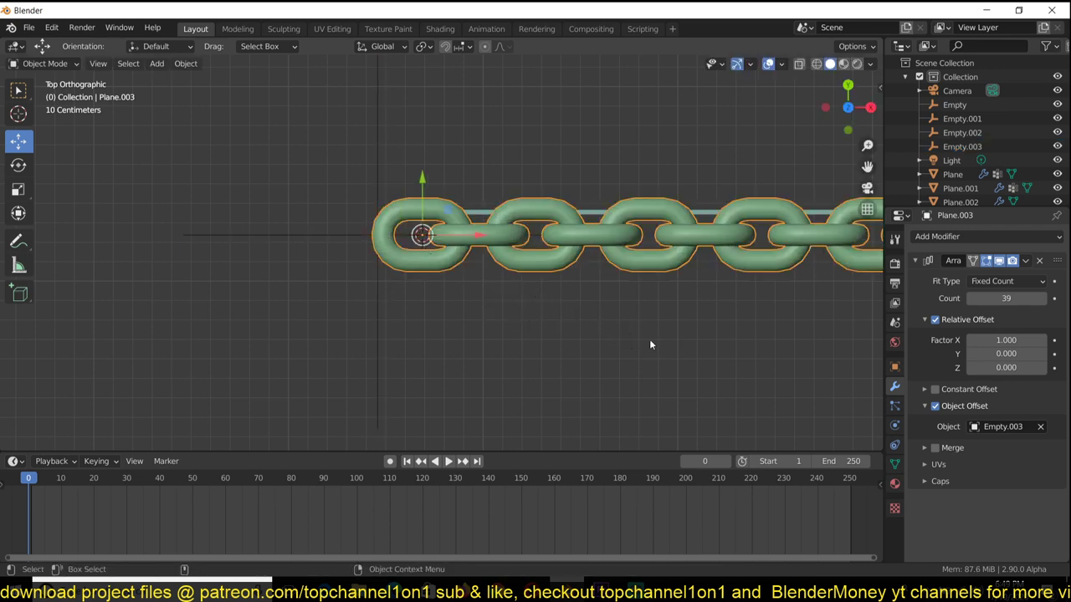
- Try scaling the chain mesh alone and the offset empty alone to compare their effects on the array
{"action": "key", "text": "s"}
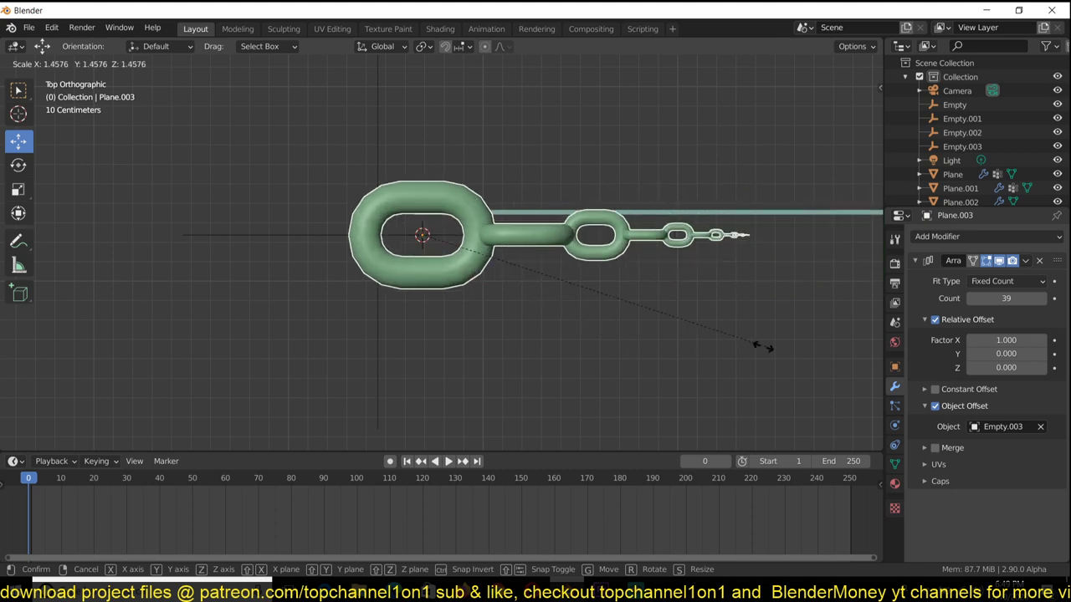
{"action": "right_click", "coordinate": [641, 344]}
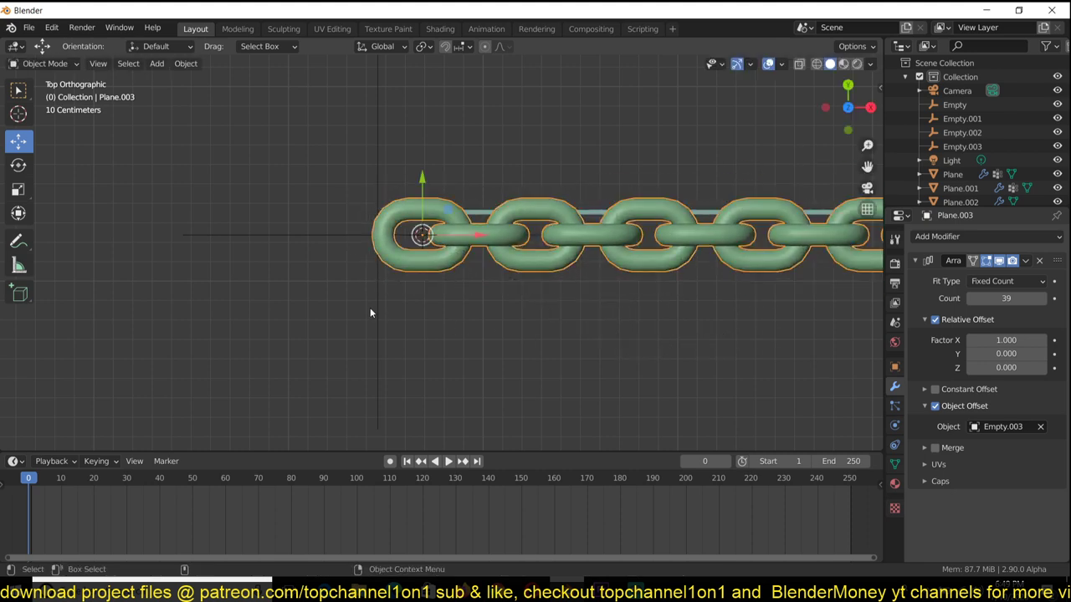
{"action": "left_click", "coordinate": [393, 349]}
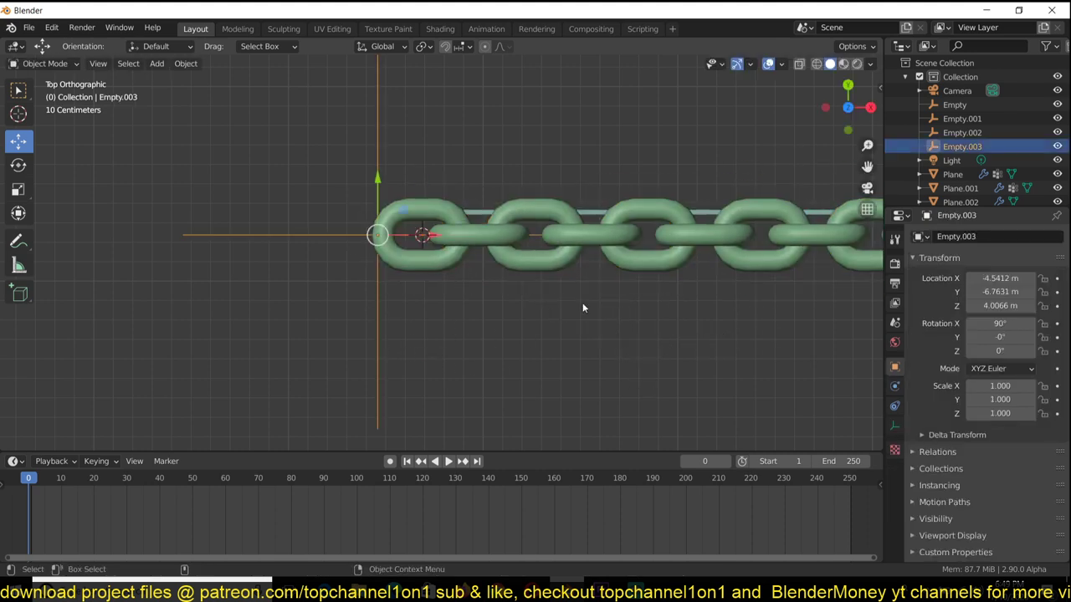
{"action": "left_click", "coordinate": [574, 263]}
{"action": "left_click", "coordinate": [381, 306]}
{"action": "key", "text": "s"}
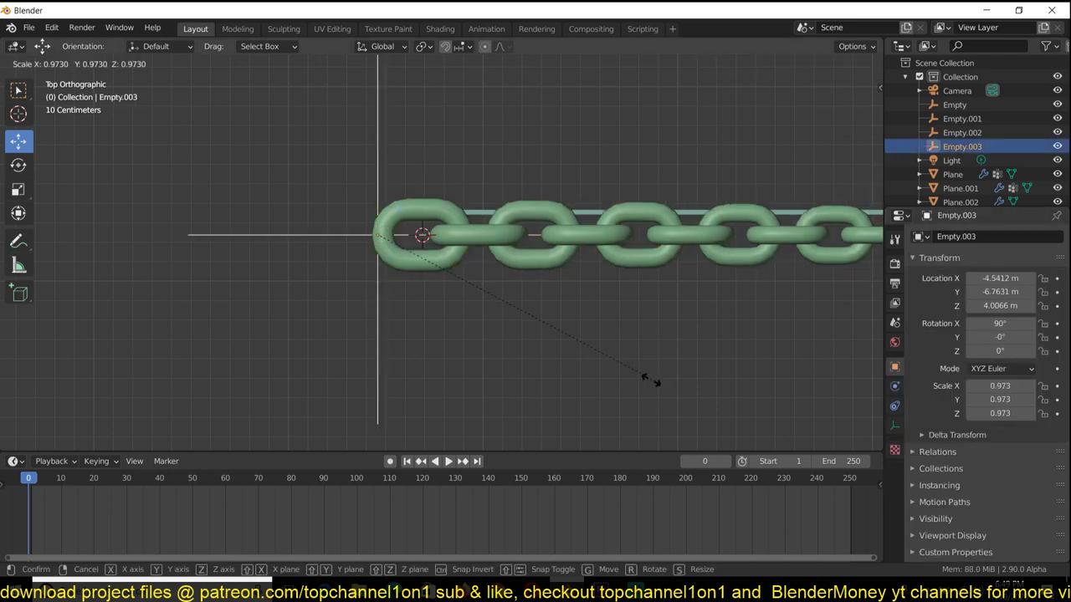
{"action": "right_click", "coordinate": [678, 368]}
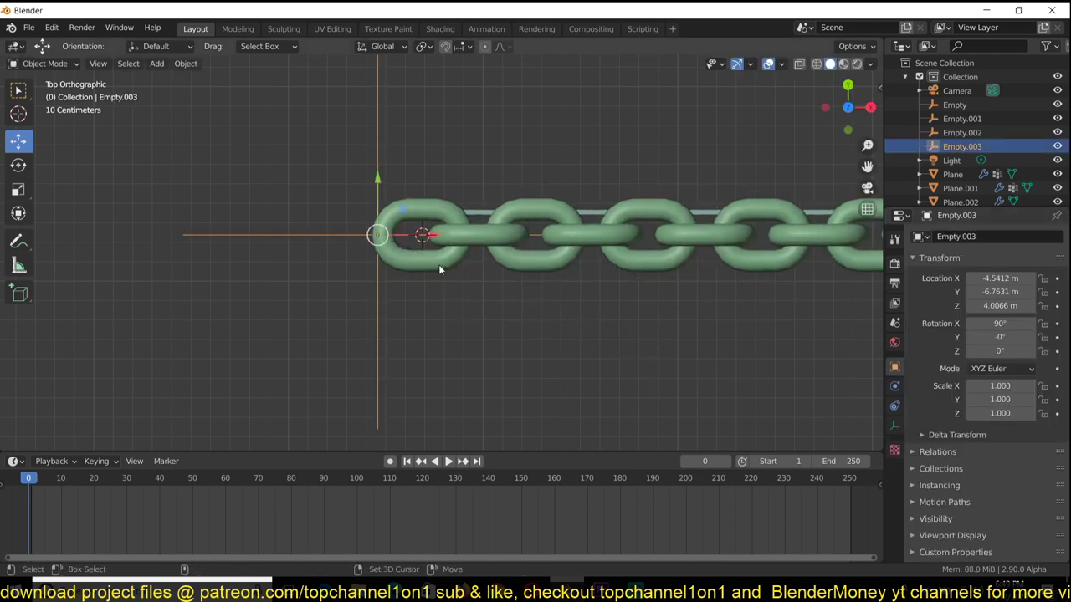
- Scale the chain and its offset empty together to about 0.264 and move them about 0.086 m in X and 0.115 m in Y onto the strip's start
{"action": "left_click", "coordinate": [439, 264], "text": "shift"}
{"action": "key", "text": "s"}
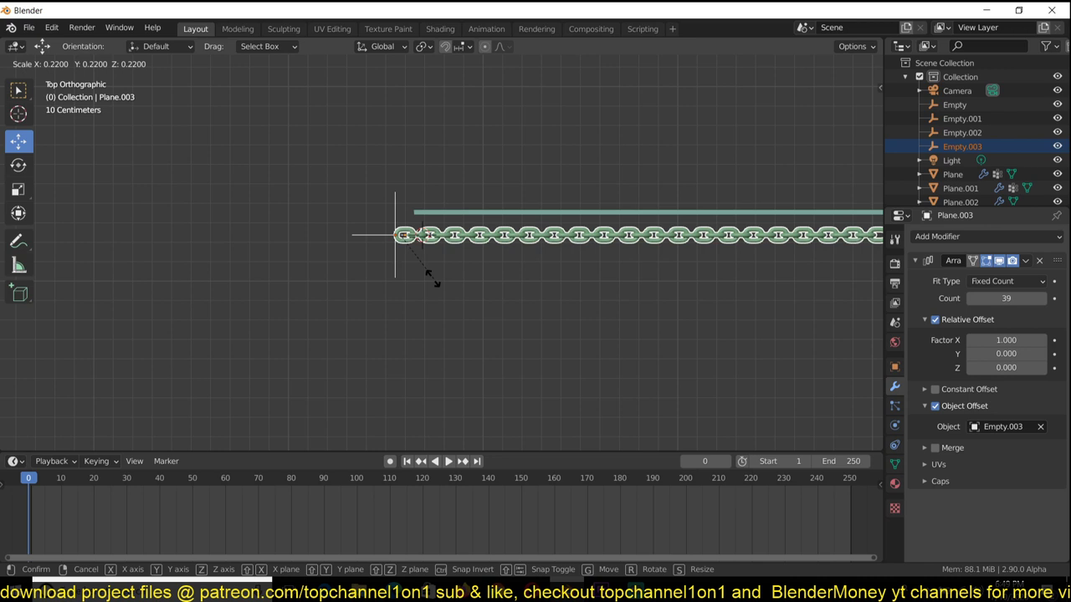
{"action": "left_click", "coordinate": [441, 279]}
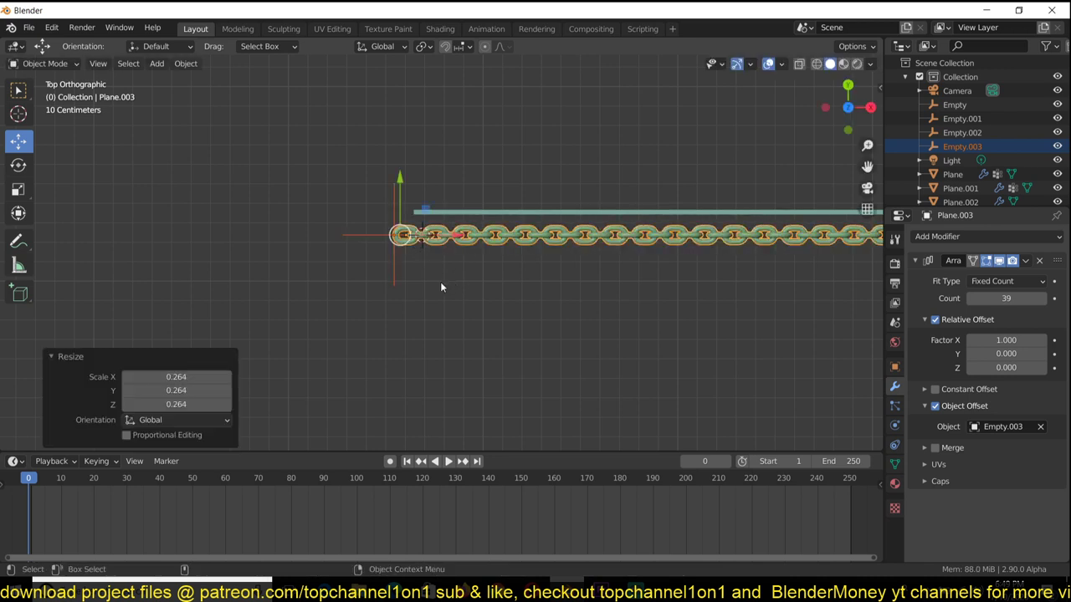
{"action": "key", "text": "g"}
{"action": "left_click", "coordinate": [433, 265]}
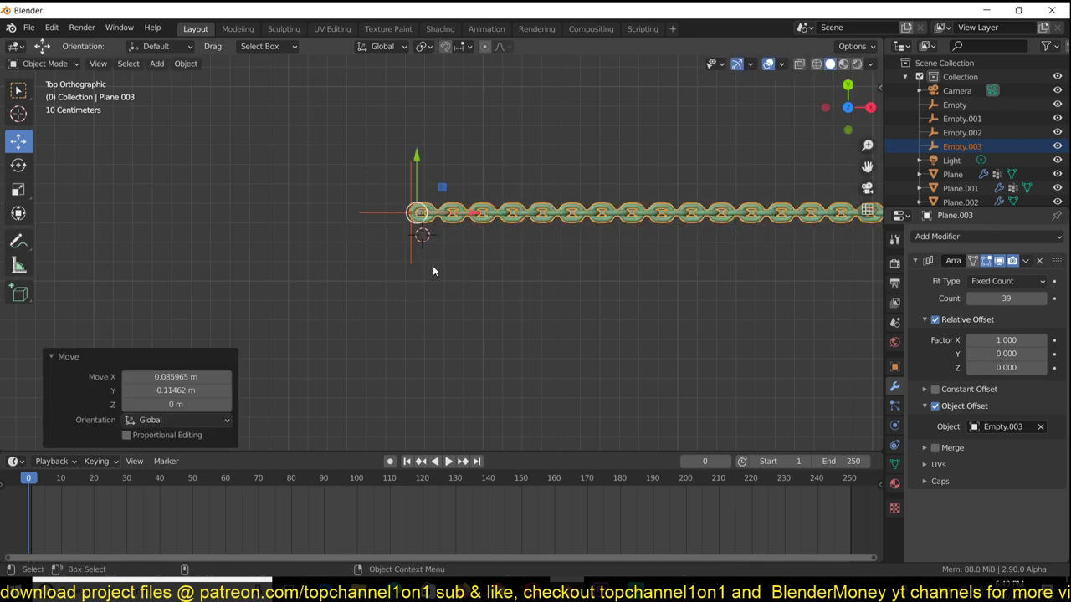
{"action": "scroll", "coordinate": [435, 280], "scroll_direction": "down", "scroll_amount": 2}
{"action": "scroll", "coordinate": [480, 299], "scroll_direction": "up", "scroll_amount": 3}
{"action": "middle_click_drag", "start_coordinate": [409, 304], "coordinate": [534, 228], "text": "shift"}
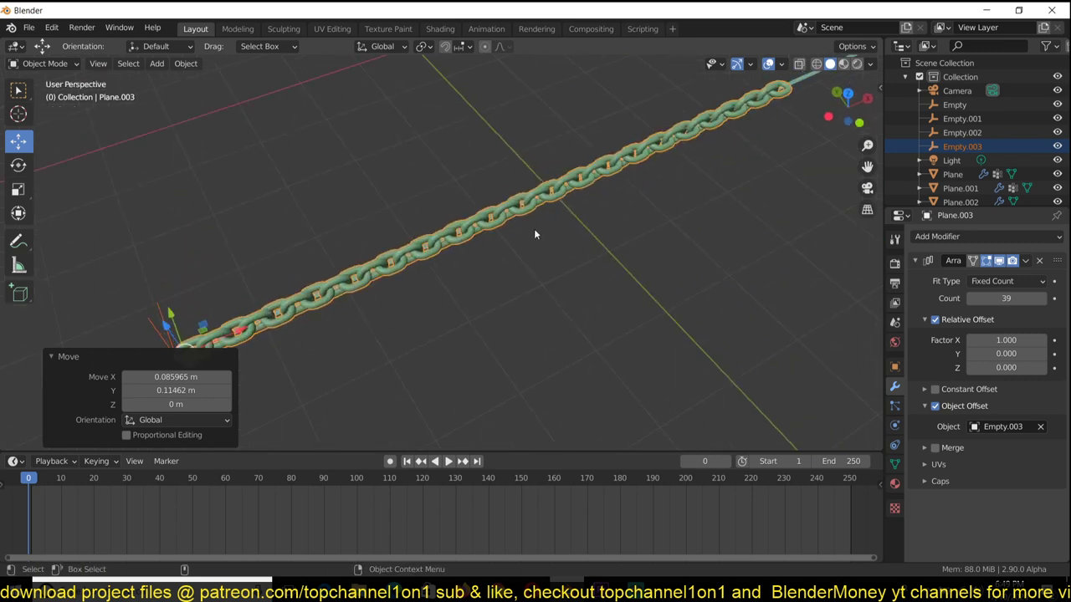
- Increase the chain's array count to 108 to extend the links further along the thin strip
{"action": "scroll", "coordinate": [535, 230], "scroll_direction": "down", "scroll_amount": 5}
{"action": "left_click", "coordinate": [539, 220]}
{"action": "scroll", "coordinate": [540, 237], "scroll_direction": "down", "scroll_amount": 1}
{"action": "left_click", "coordinate": [537, 216]}
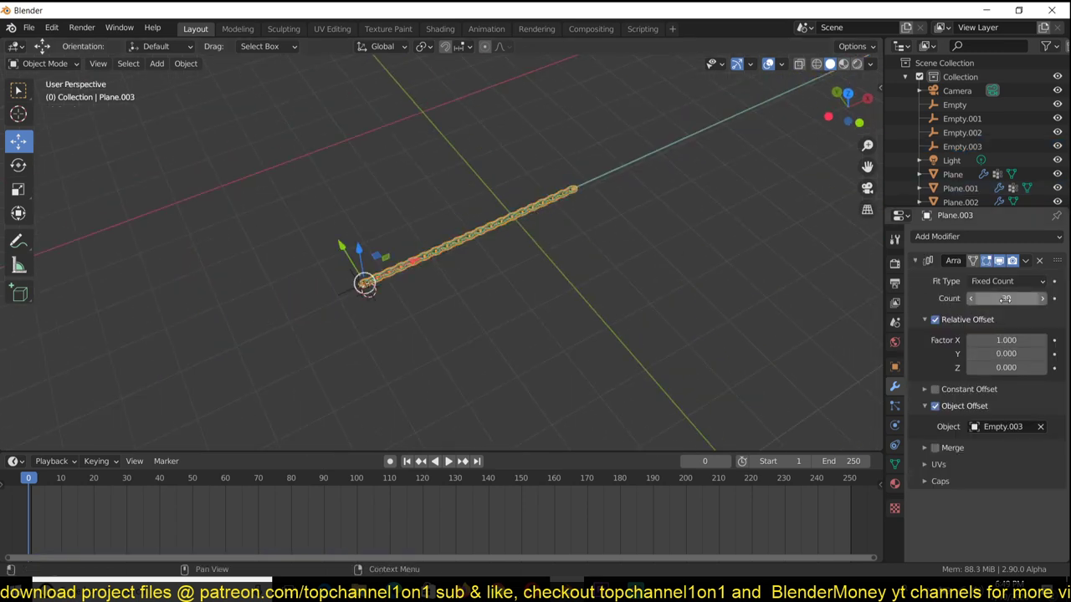
{"action": "left_click_drag", "start_coordinate": [1007, 299], "coordinate": [1019, 299]}
{"action": "middle_click_drag", "start_coordinate": [577, 117], "coordinate": [265, 288], "text": "shift"}
- Try a relative X offset of 1.900, undo it, and raise the chain's array count to 135 instead
{"action": "left_click_drag", "start_coordinate": [1019, 340], "coordinate": [1034, 340]}
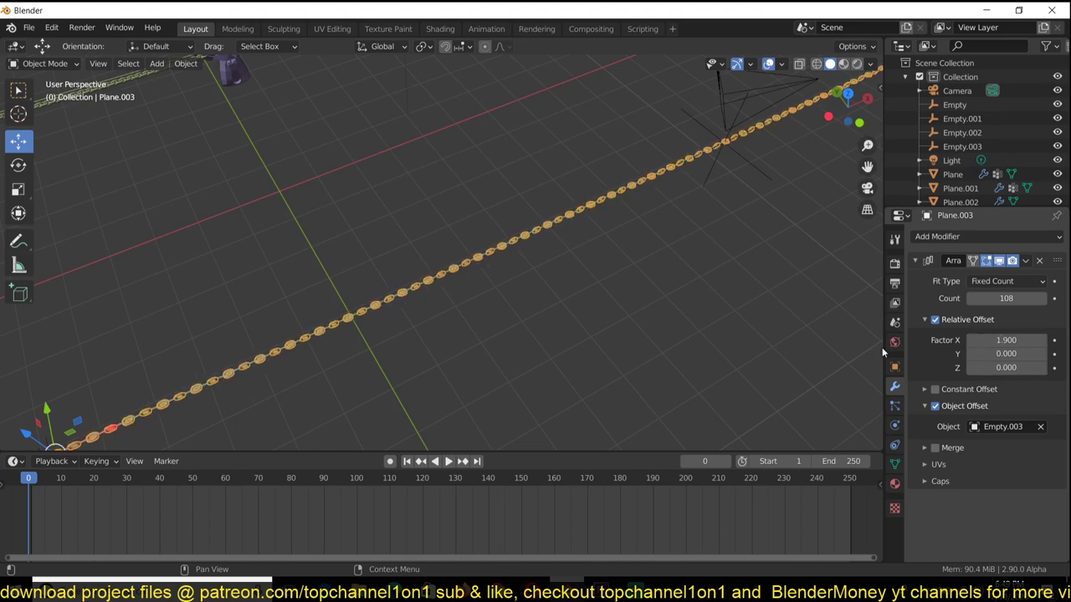
{"action": "key", "text": "ctrl+z"}
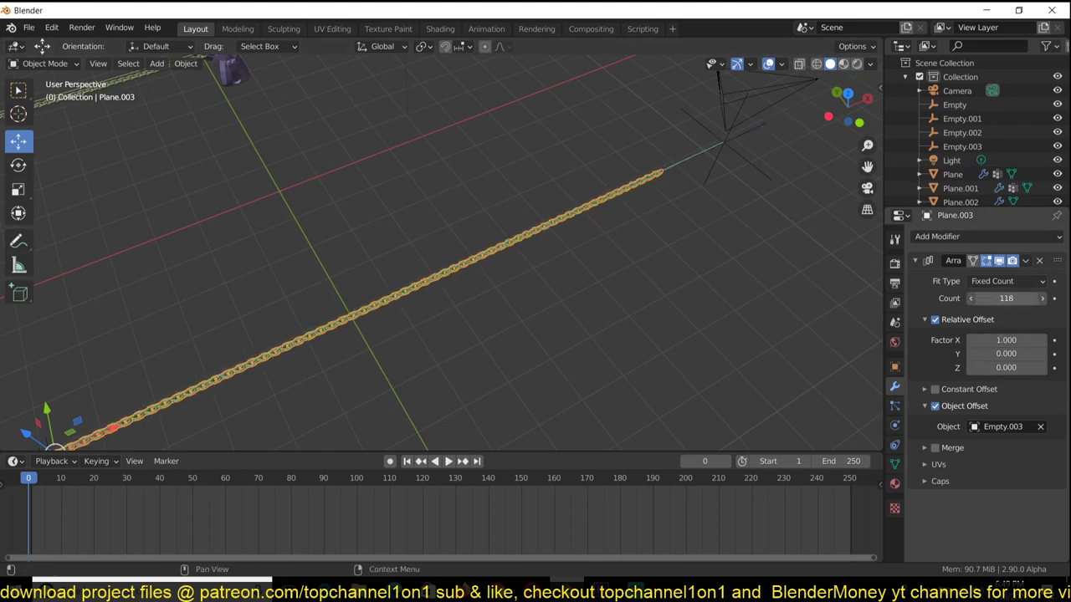
{"action": "middle_click_drag", "start_coordinate": [447, 294], "coordinate": [676, 128], "text": "shift"}
{"action": "scroll", "coordinate": [571, 266], "scroll_direction": "up", "scroll_amount": 4}
{"action": "scroll", "coordinate": [552, 238], "scroll_direction": "up", "scroll_amount": 2}
{"action": "middle_click_drag", "start_coordinate": [552, 237], "coordinate": [562, 184], "text": "shift"}
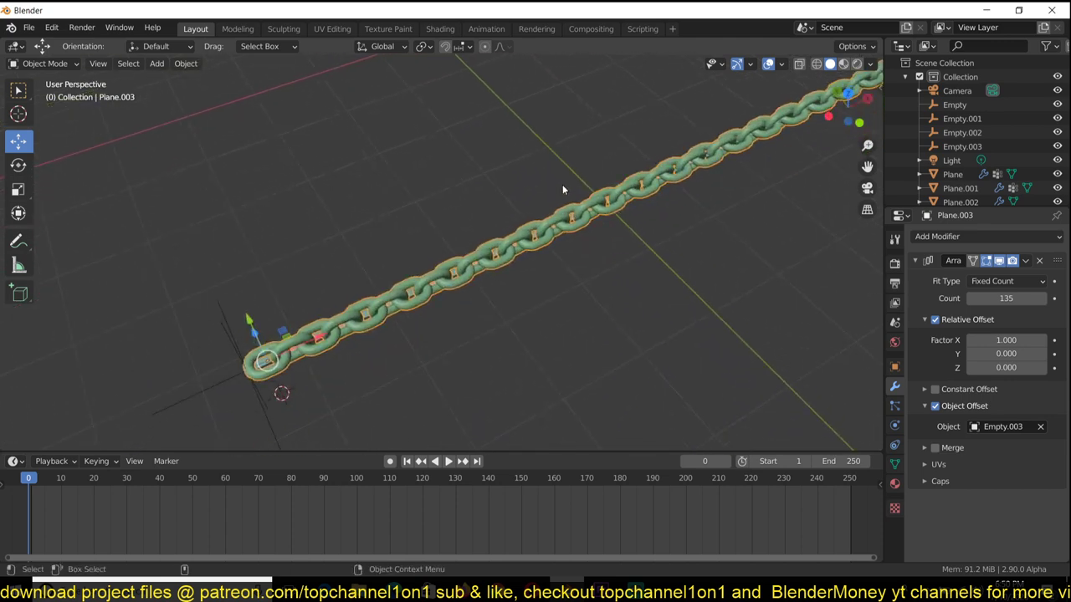
- Collapse the chain's Array modifier settings and add a Surface Deform modifier below it
{"action": "left_click", "coordinate": [916, 261]}
{"action": "left_click", "coordinate": [974, 237]}
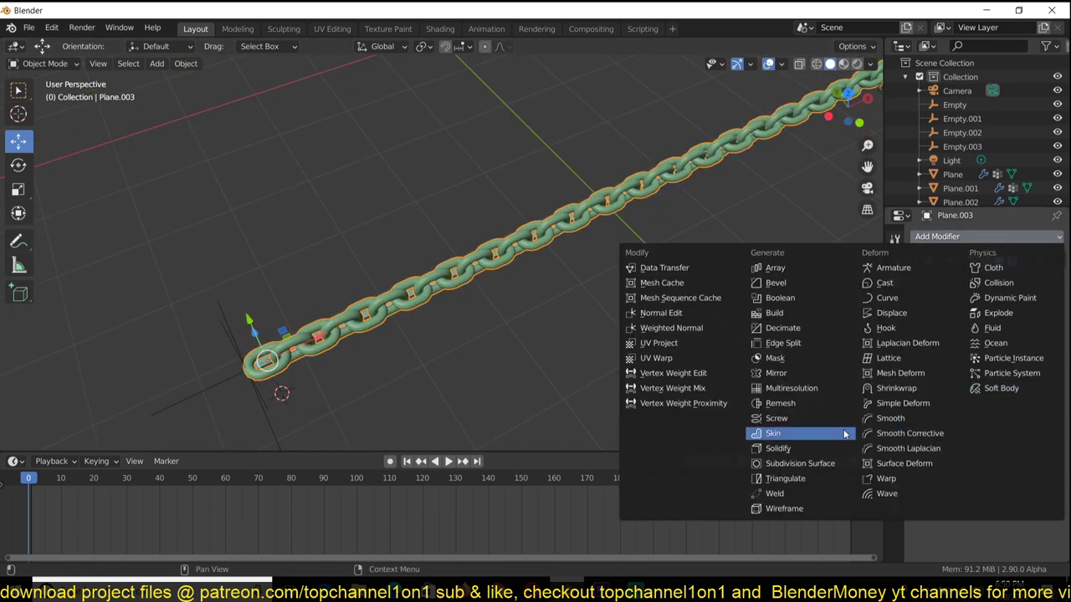
{"action": "left_click", "coordinate": [910, 465]}
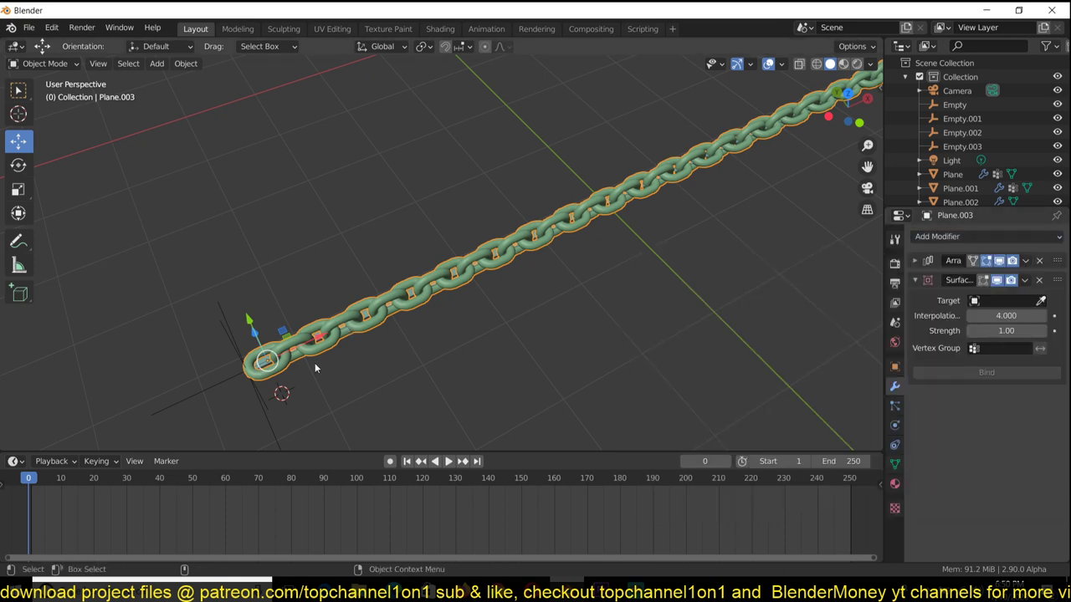
- Set the thin strip Plane.001 as the Surface Deform target and bind the chain to it
{"action": "middle_click_drag", "start_coordinate": [277, 380], "coordinate": [473, 285], "text": "shift"}
{"action": "scroll", "coordinate": [476, 286], "scroll_direction": "up", "scroll_amount": 12}
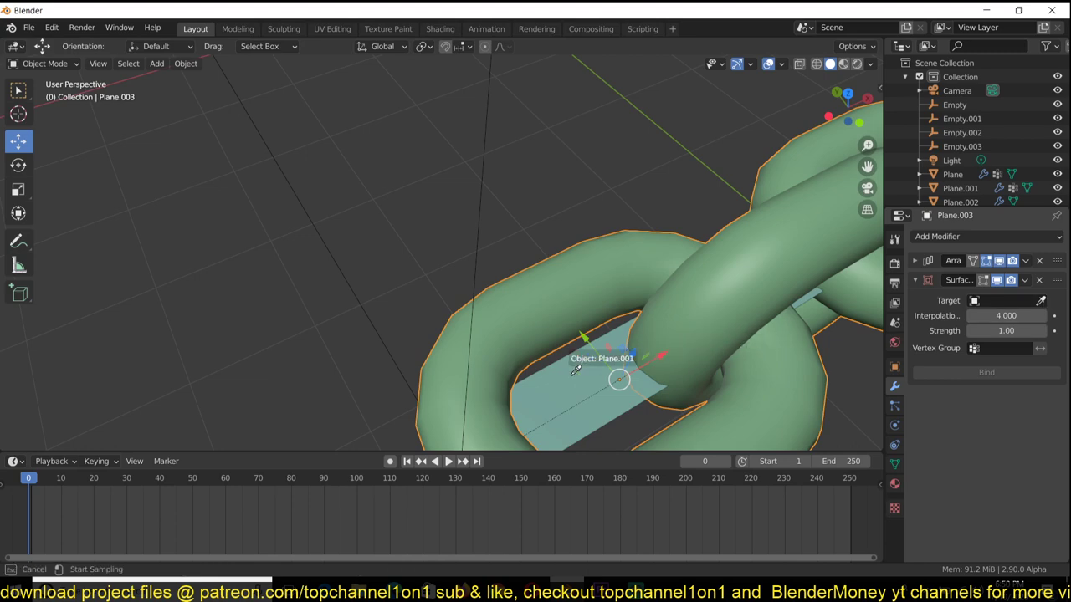
{"action": "left_click", "coordinate": [575, 370]}
{"action": "scroll", "coordinate": [642, 367], "scroll_direction": "down", "scroll_amount": 8}
{"action": "scroll", "coordinate": [801, 329], "scroll_direction": "down", "scroll_amount": 4}
{"action": "middle_click_drag", "start_coordinate": [801, 330], "coordinate": [642, 446], "text": "shift"}
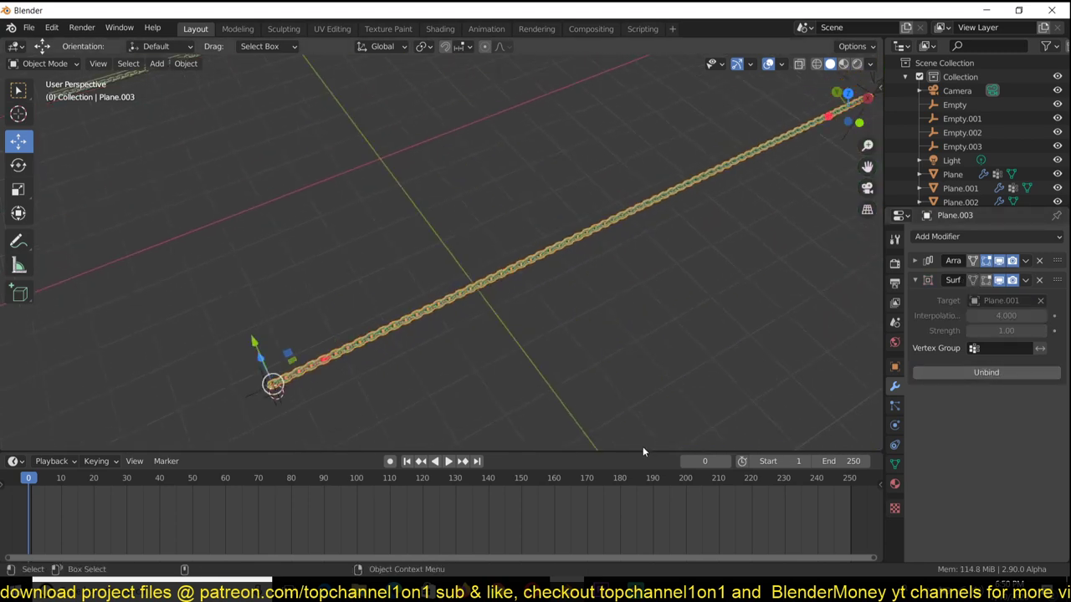
- Play the simulation while moving the end empty Empty.002 to test how the bound chain hangs, then cancel and return to the start
{"action": "scroll", "coordinate": [717, 322], "scroll_direction": "down", "scroll_amount": 4}
{"action": "key", "text": "space"}
{"action": "middle_click_drag", "start_coordinate": [714, 321], "coordinate": [502, 316]}
{"action": "left_click", "coordinate": [665, 368]}
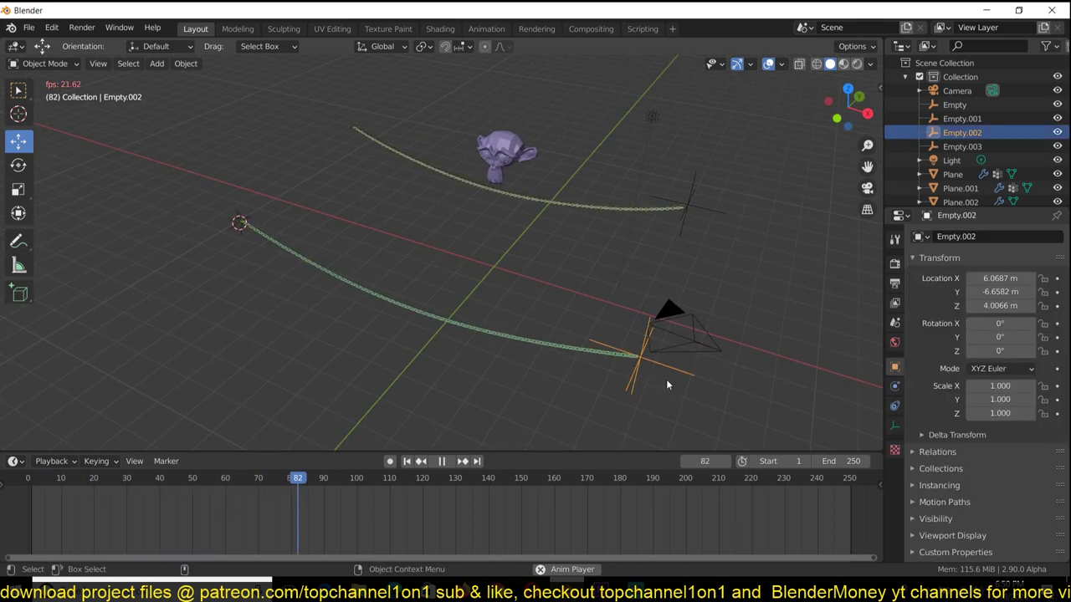
{"action": "key", "text": "g"}
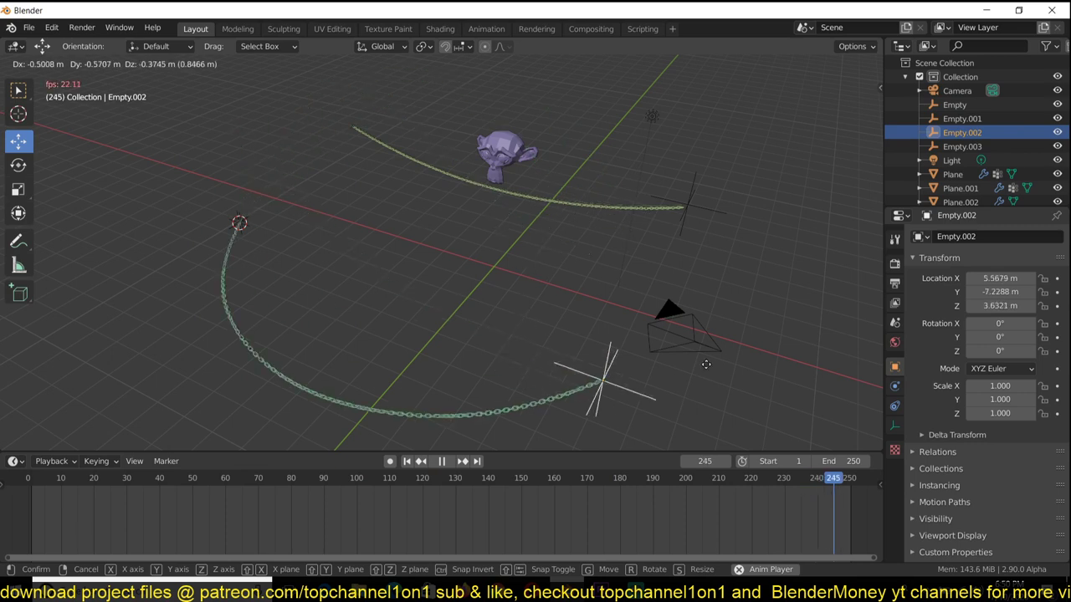
{"action": "key", "text": "Escape"}
{"action": "key", "text": "Escape"}
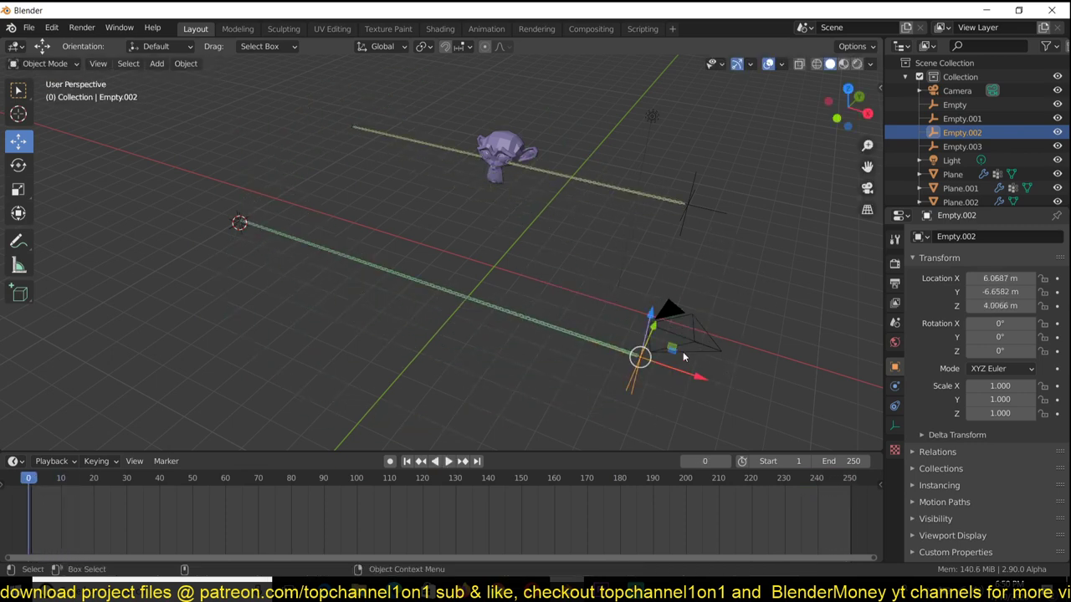
- Duplicate the collision monkey head onto the new chain, about -0.91 m in X and -7.60 m in Y, and show its physics settings
{"action": "middle_click_drag", "start_coordinate": [683, 352], "coordinate": [691, 297]}
{"action": "left_click", "coordinate": [344, 195]}
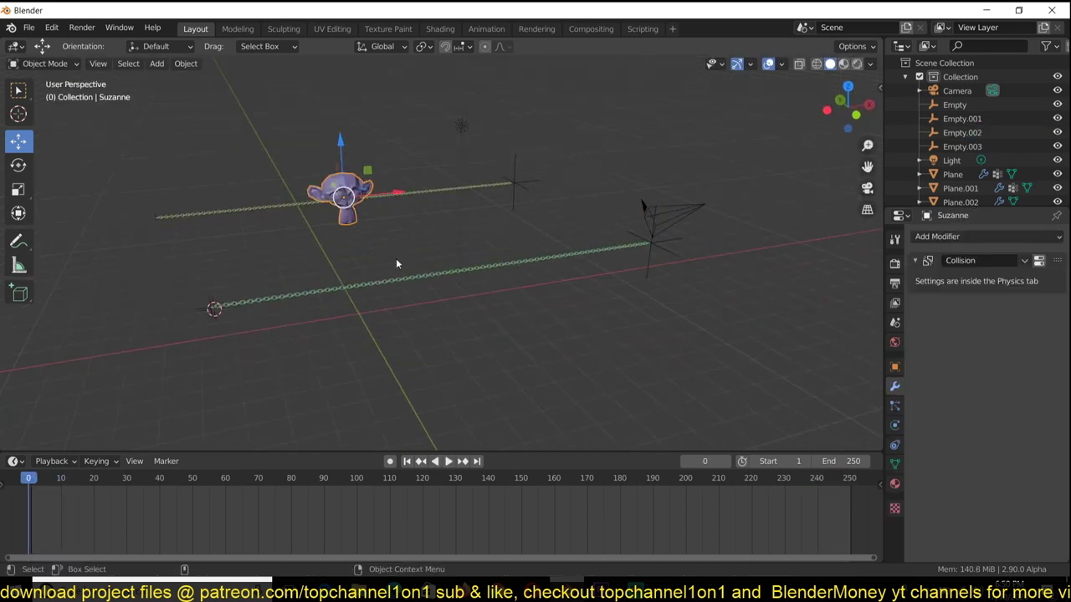
{"action": "middle_click_drag", "start_coordinate": [383, 229], "coordinate": [208, 298]}
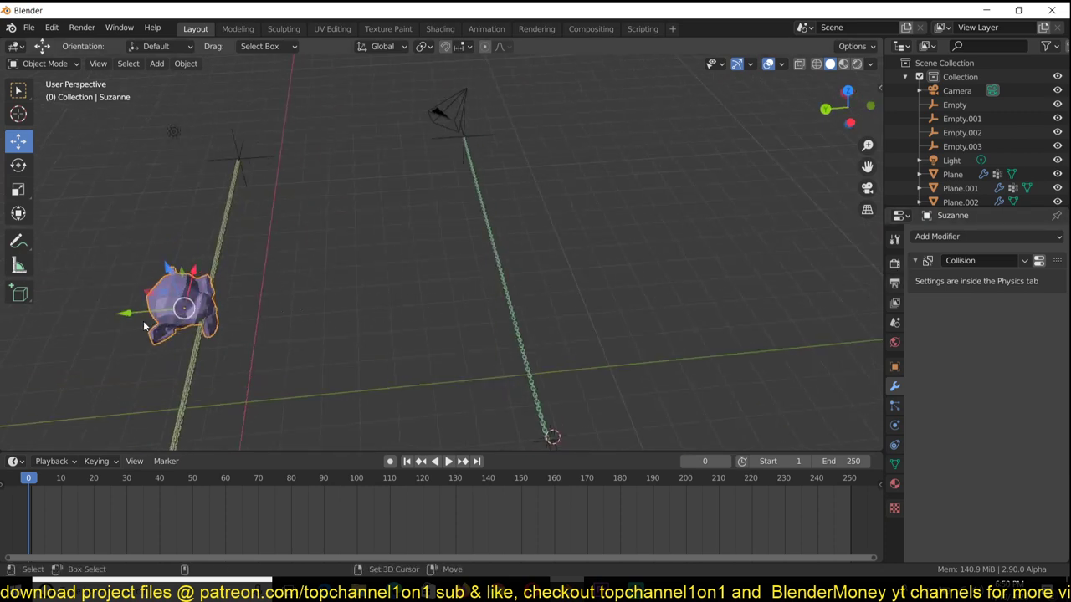
{"action": "key", "text": "shift+d"}
{"action": "left_click", "coordinate": [491, 324]}
{"action": "left_click", "coordinate": [894, 426]}
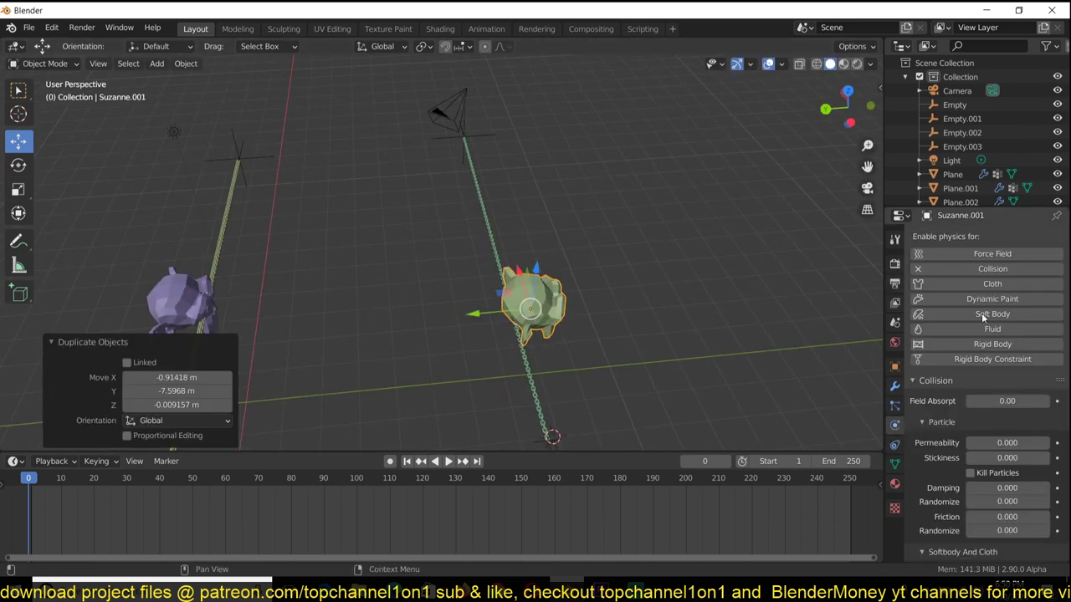
- Lower the duplicated monkey head along Z until it sits beneath the new chain
{"action": "middle_click_drag", "start_coordinate": [634, 303], "coordinate": [523, 204]}
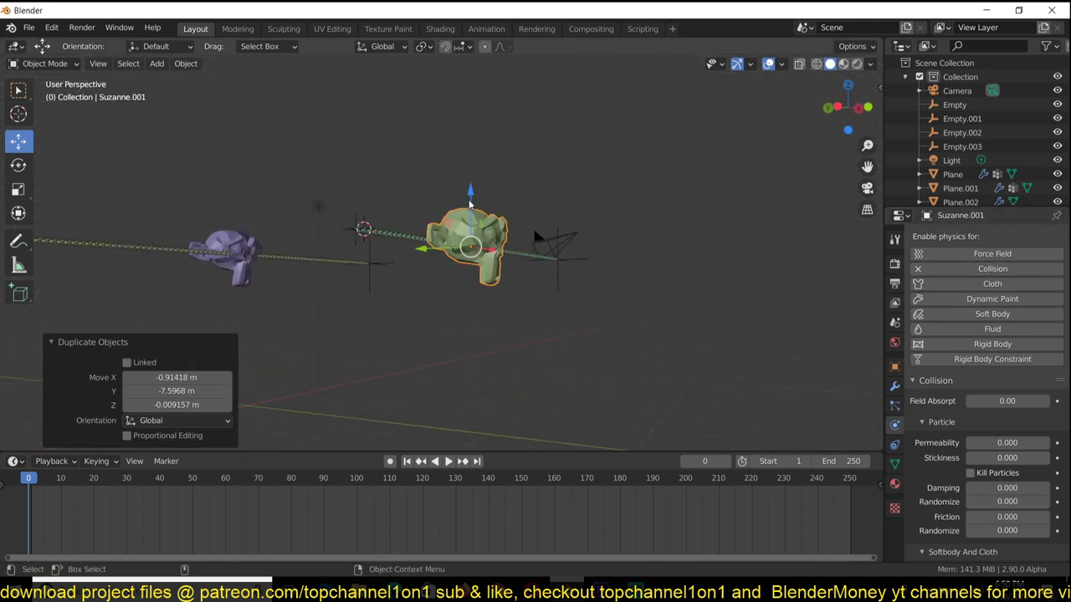
{"action": "left_click_drag", "start_coordinate": [471, 203], "coordinate": [469, 257]}
{"action": "middle_click_drag", "start_coordinate": [469, 258], "coordinate": [562, 305]}
- Play the simulation and move Empty.002 to test the chain colliding with the duplicated monkey head, cancelling the move and stopping playback
{"action": "left_click", "coordinate": [629, 330]}
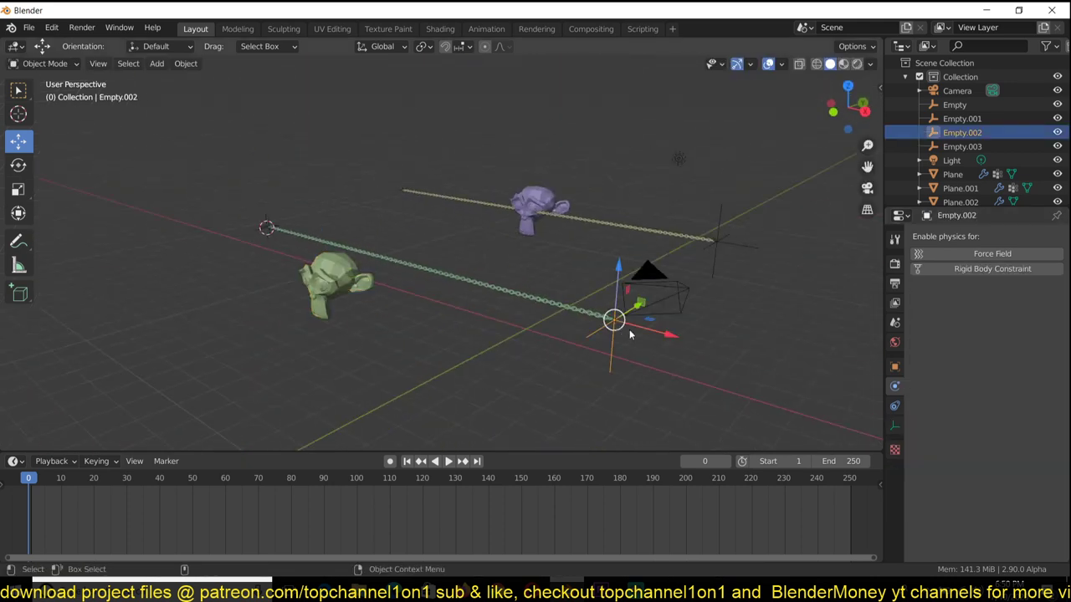
{"action": "key", "text": "space"}
{"action": "key", "text": "g"}
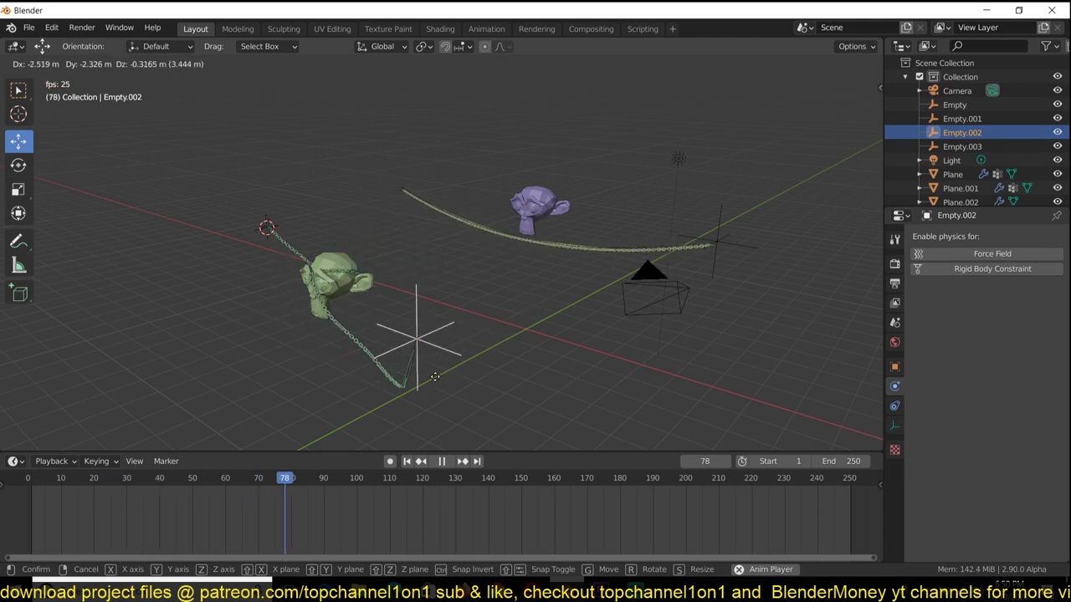
{"action": "right_click", "coordinate": [395, 292]}
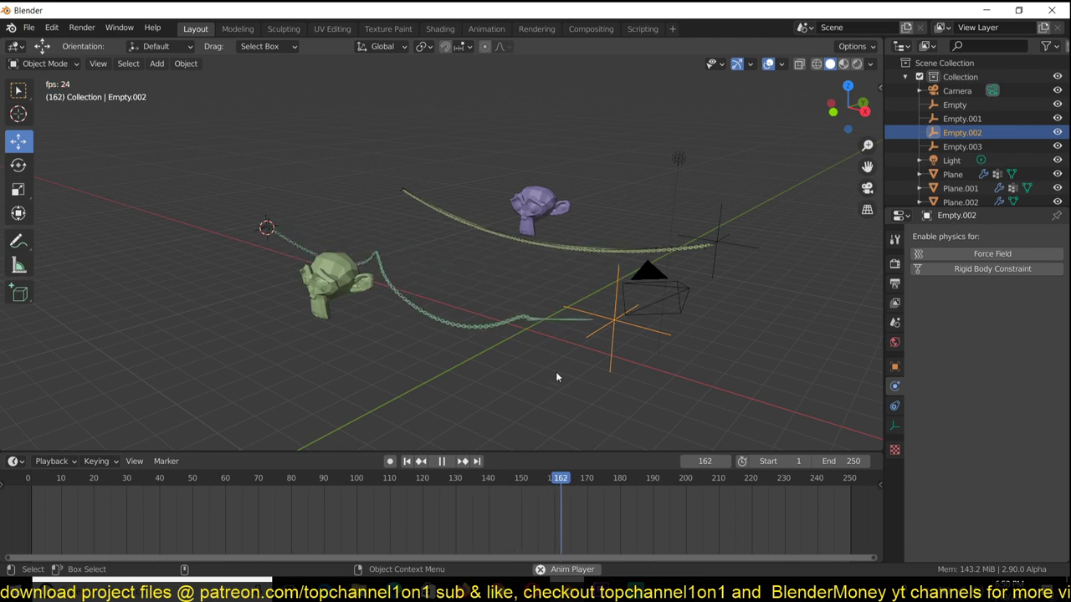
{"action": "key", "text": "Escape"}
{"action": "key", "text": "alt"}
{"action": "scroll", "coordinate": [617, 337], "scroll_direction": "up", "scroll_amount": 2}
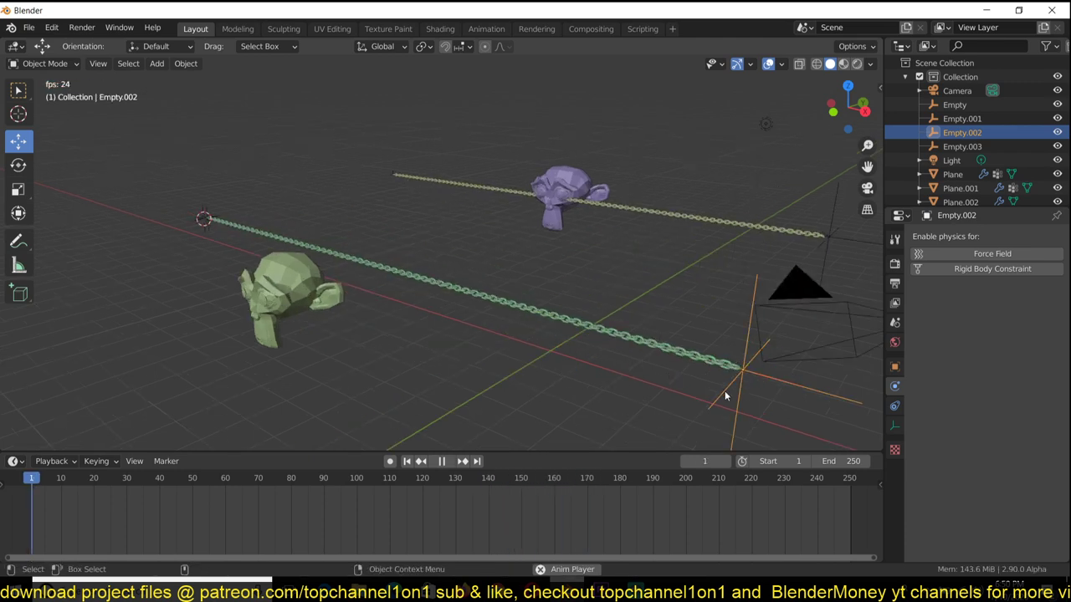
{"action": "key", "text": "Escape"}
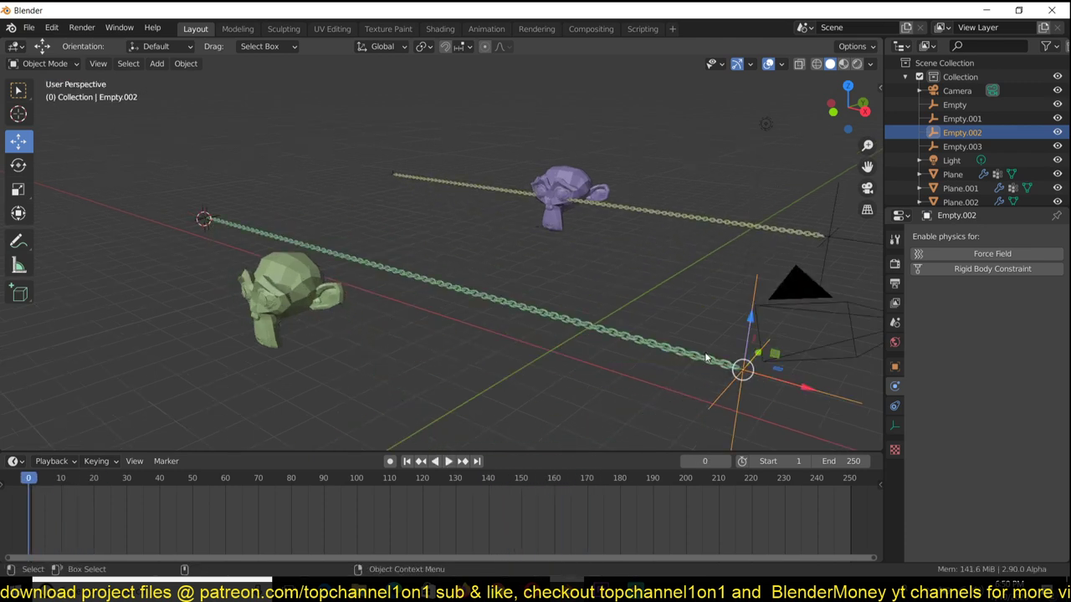
{"action": "left_click", "coordinate": [705, 358]}
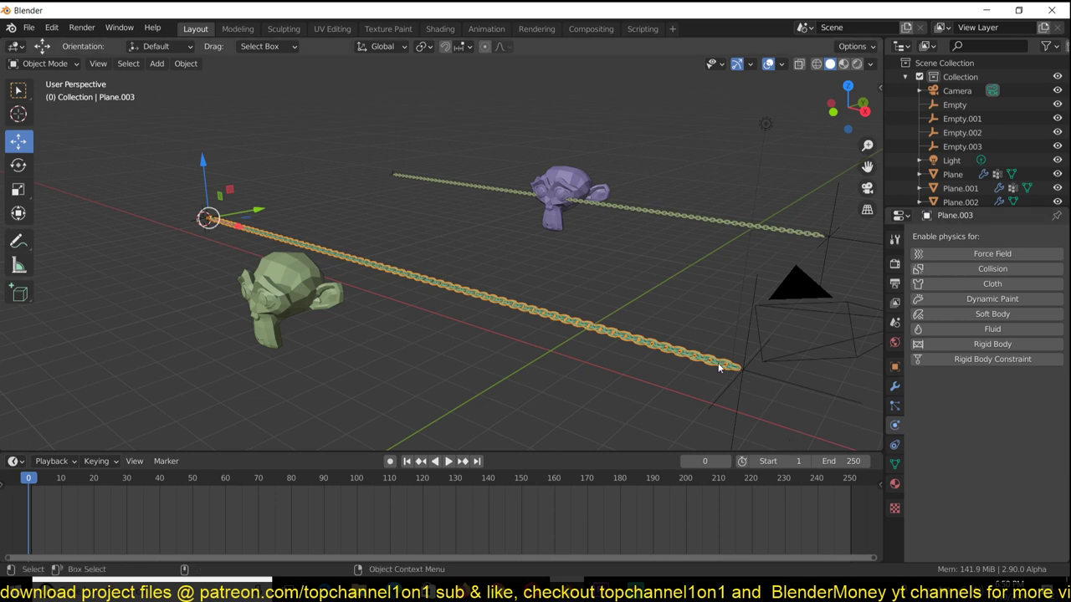
{"action": "left_click", "coordinate": [798, 389]}
{"action": "scroll", "coordinate": [703, 344], "scroll_direction": "down", "scroll_amount": 4}
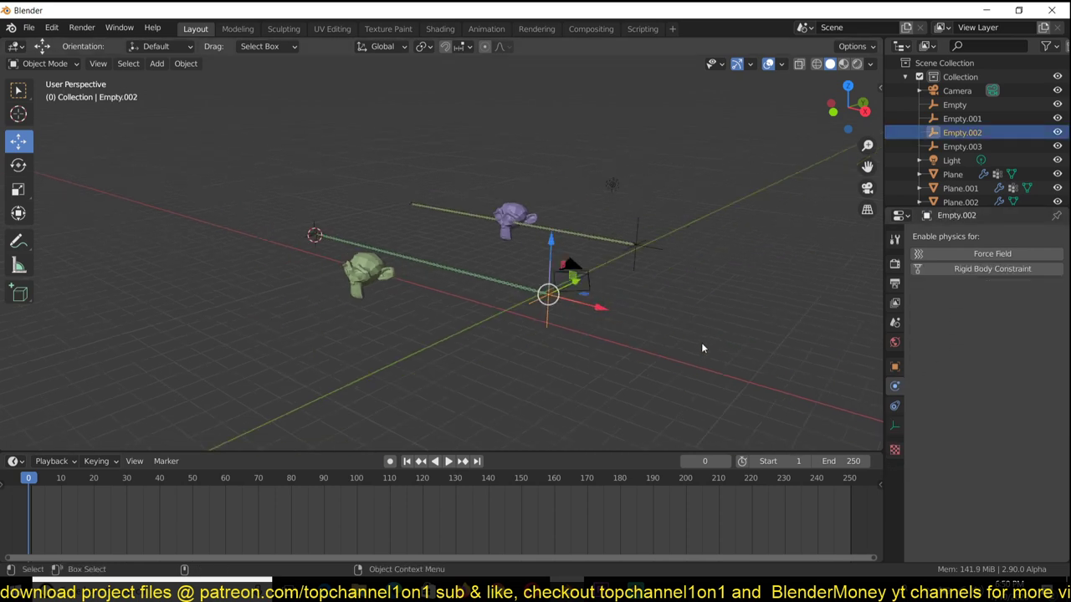
{"action": "left_click", "coordinate": [636, 584]}
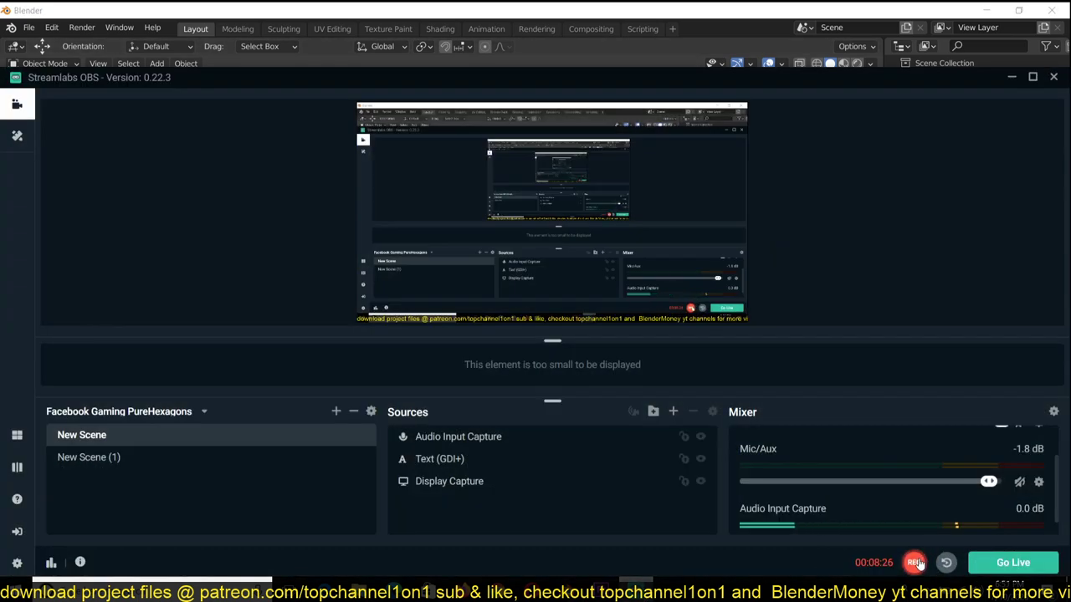